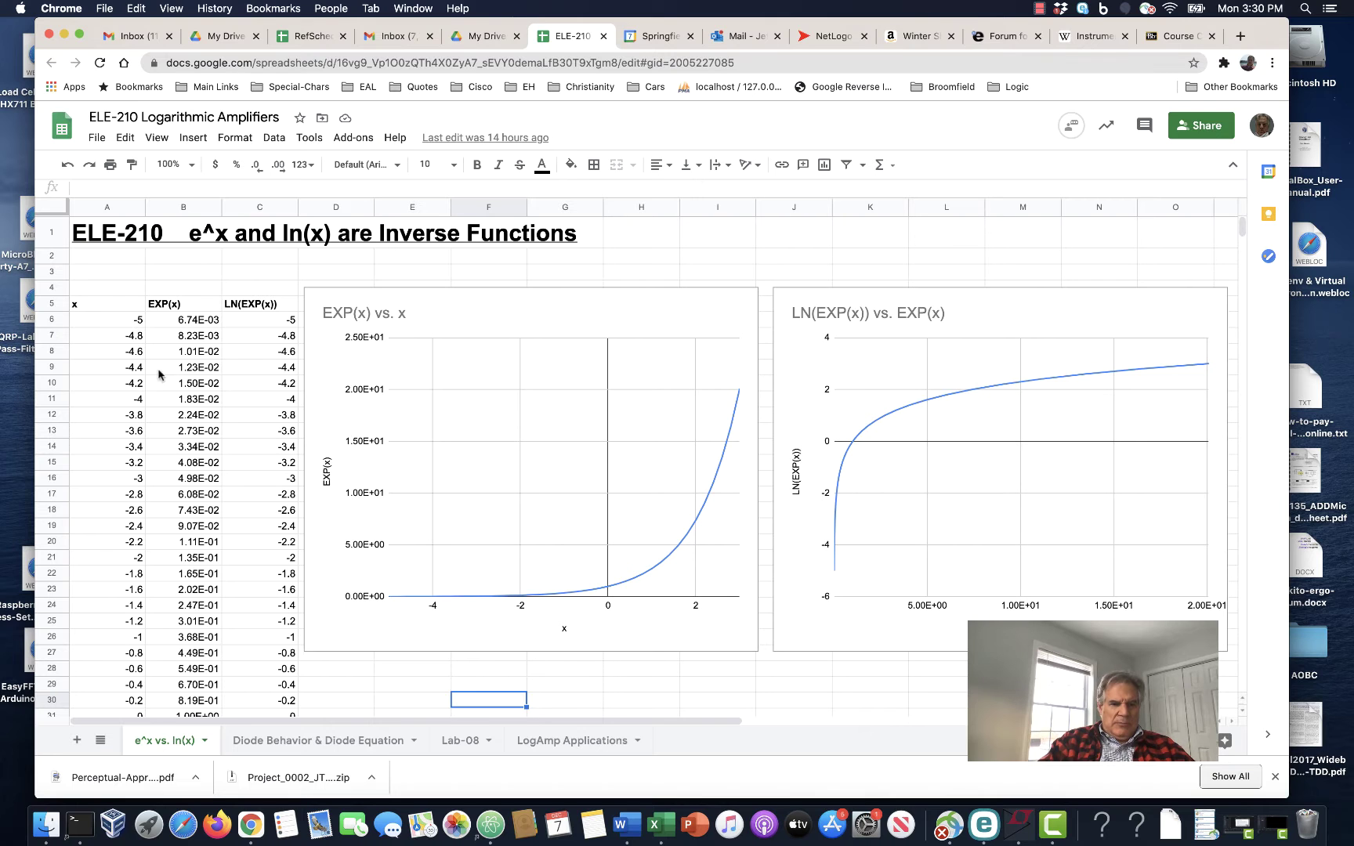
Inspect the LN formula behind cell C6, then deselect it
scroll(155, 496, "down", 10)
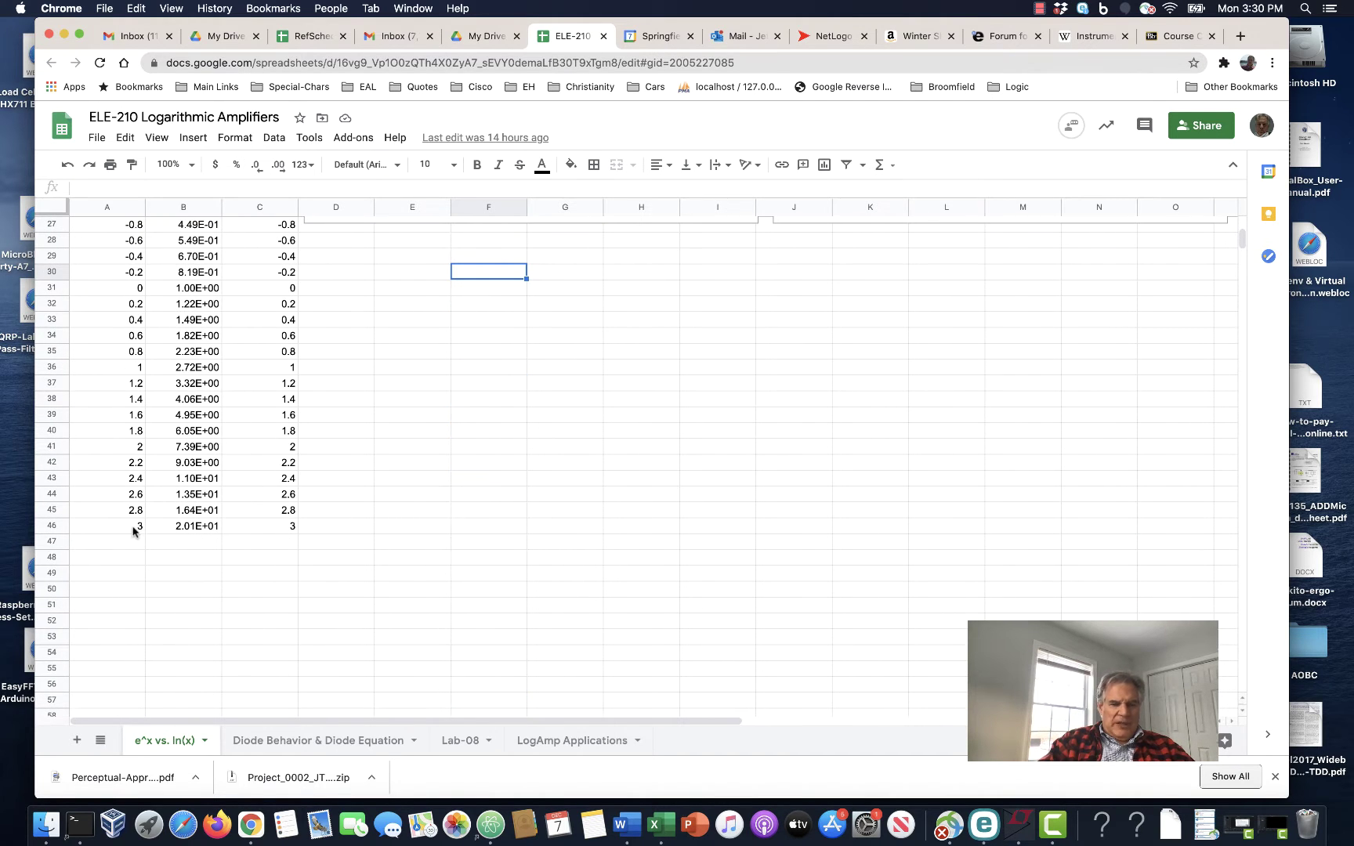
scroll(163, 567, "up", 10)
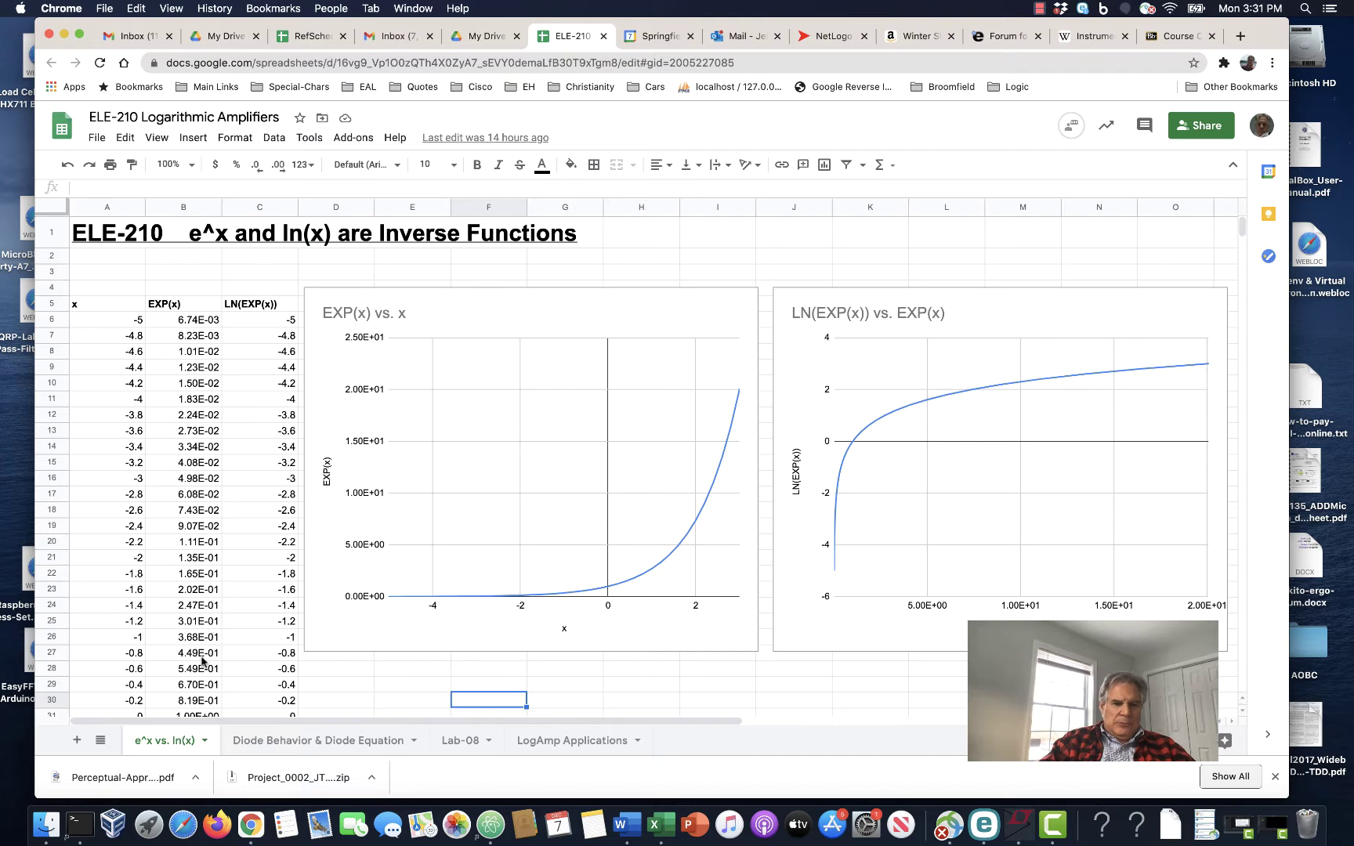
scroll(398, 560, "down", 3)
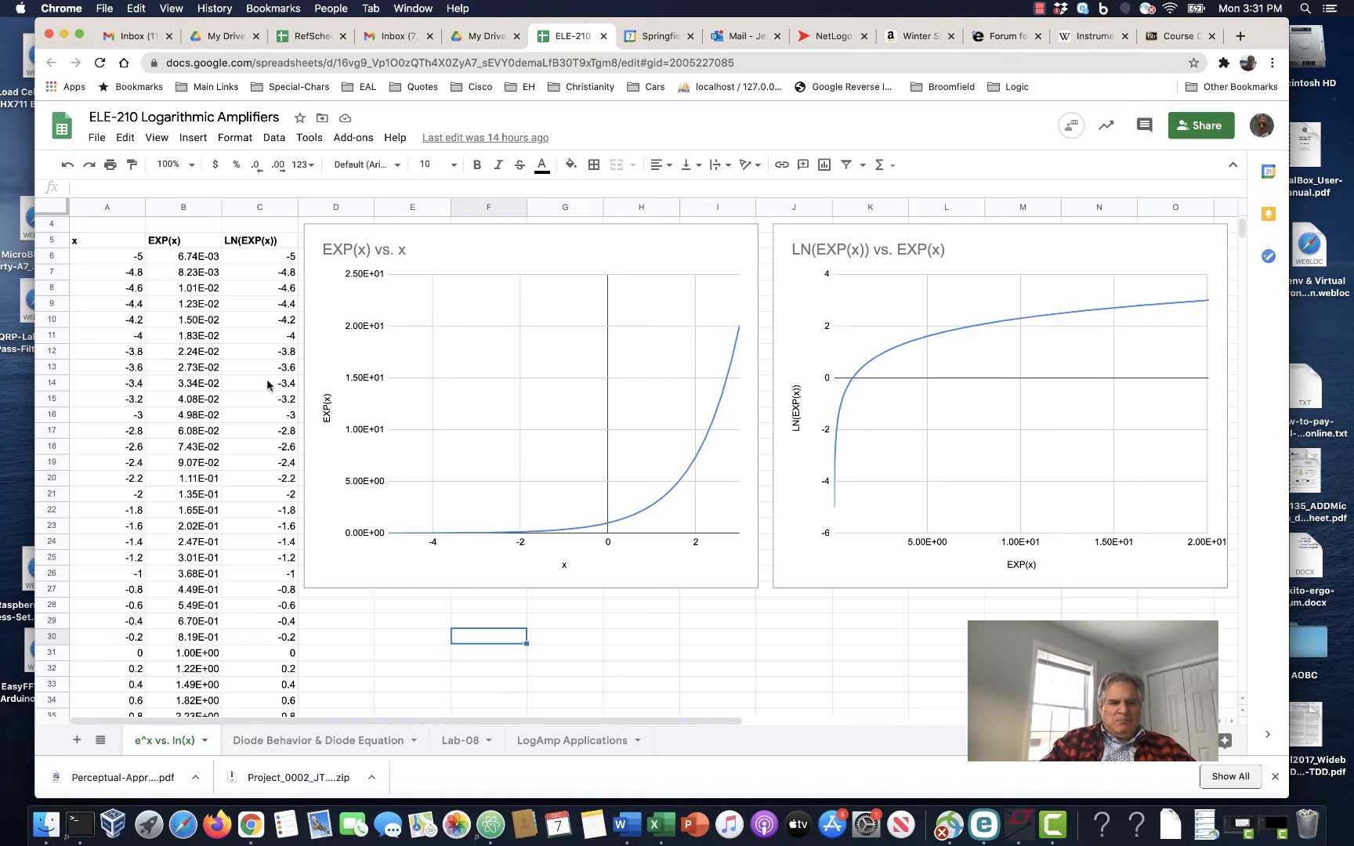
left_click(270, 257)
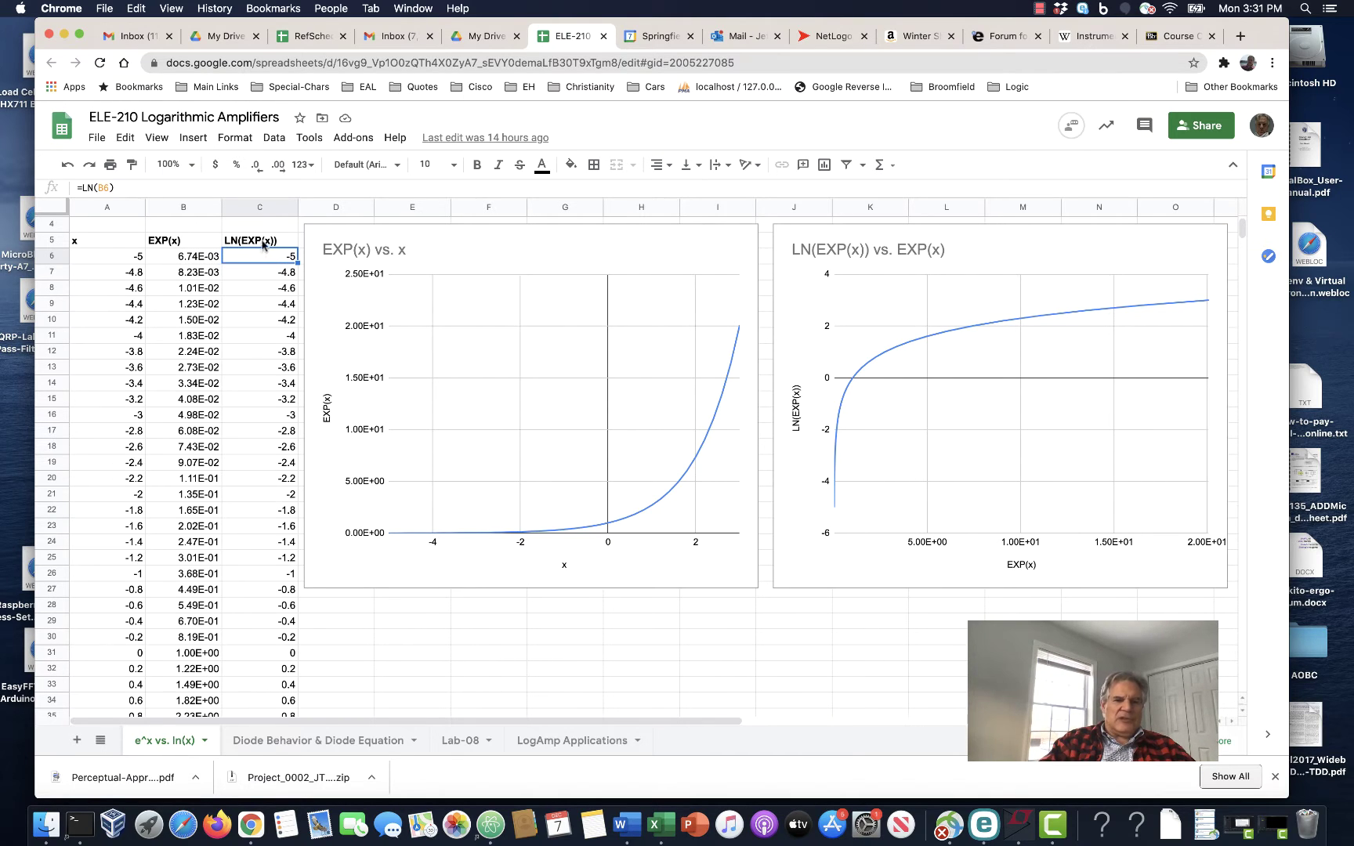
left_click(454, 638)
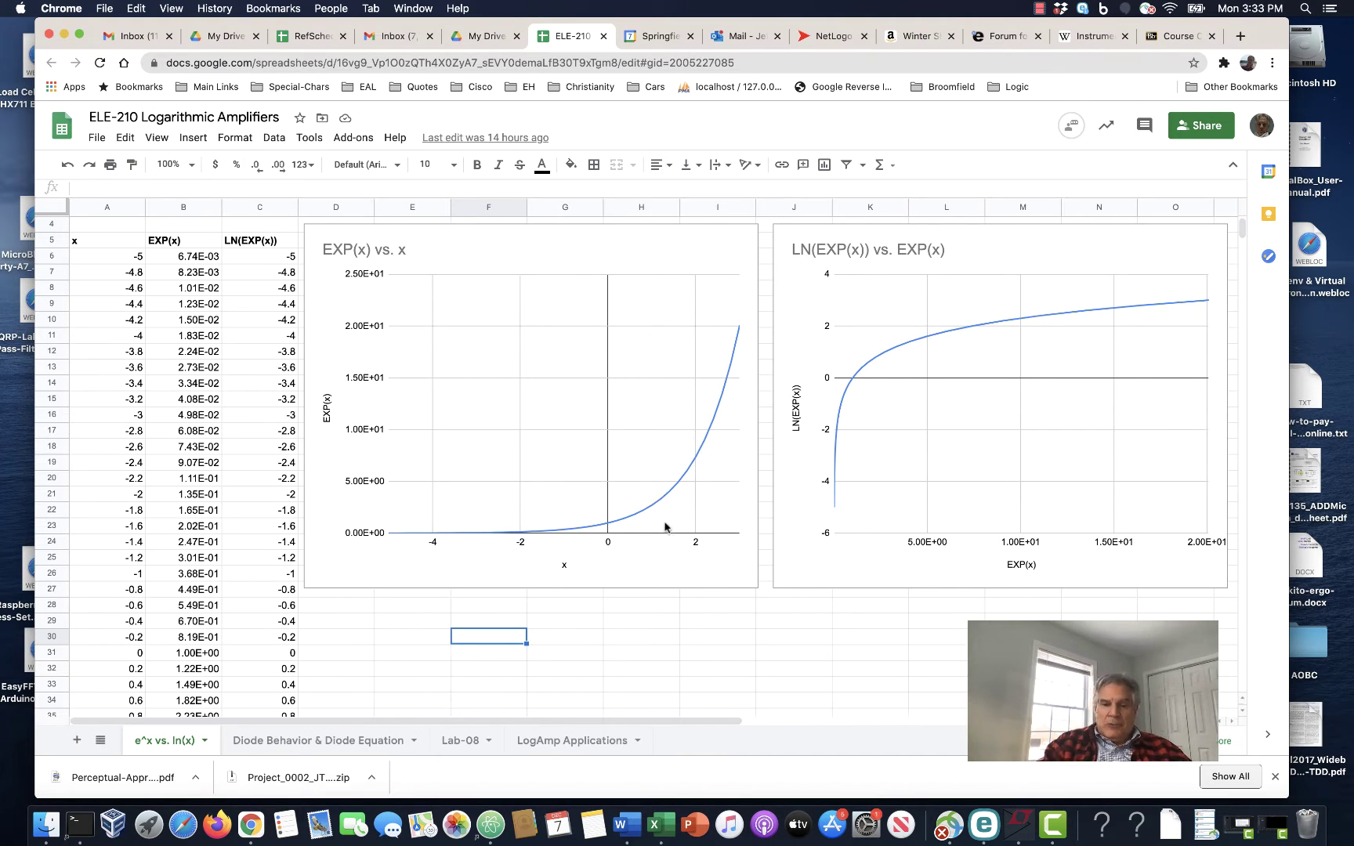
Scroll around the current sheet to review its contents
scroll(965, 647, "down", 3)
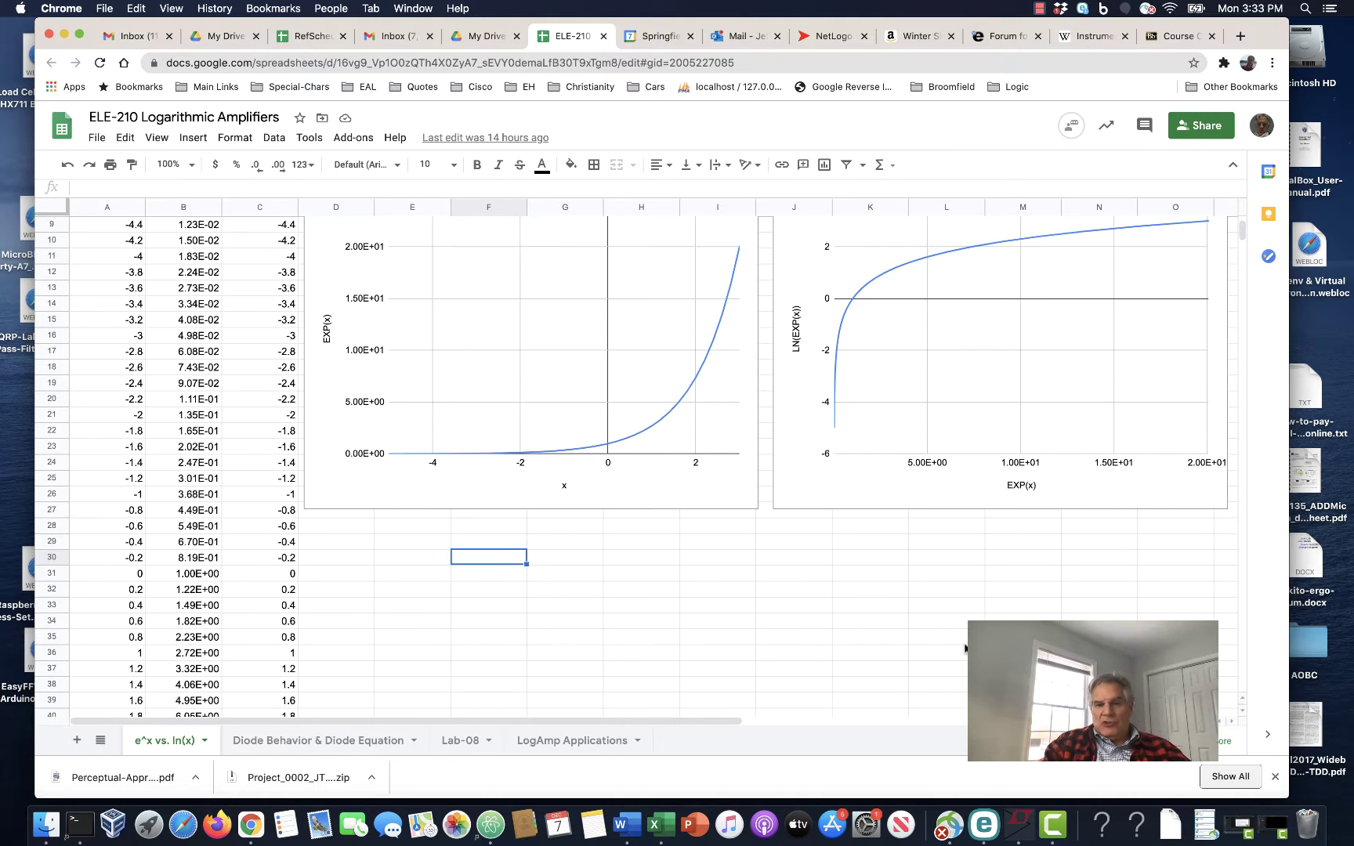
scroll(965, 647, "up", 1)
scroll(965, 647, "right", 1)
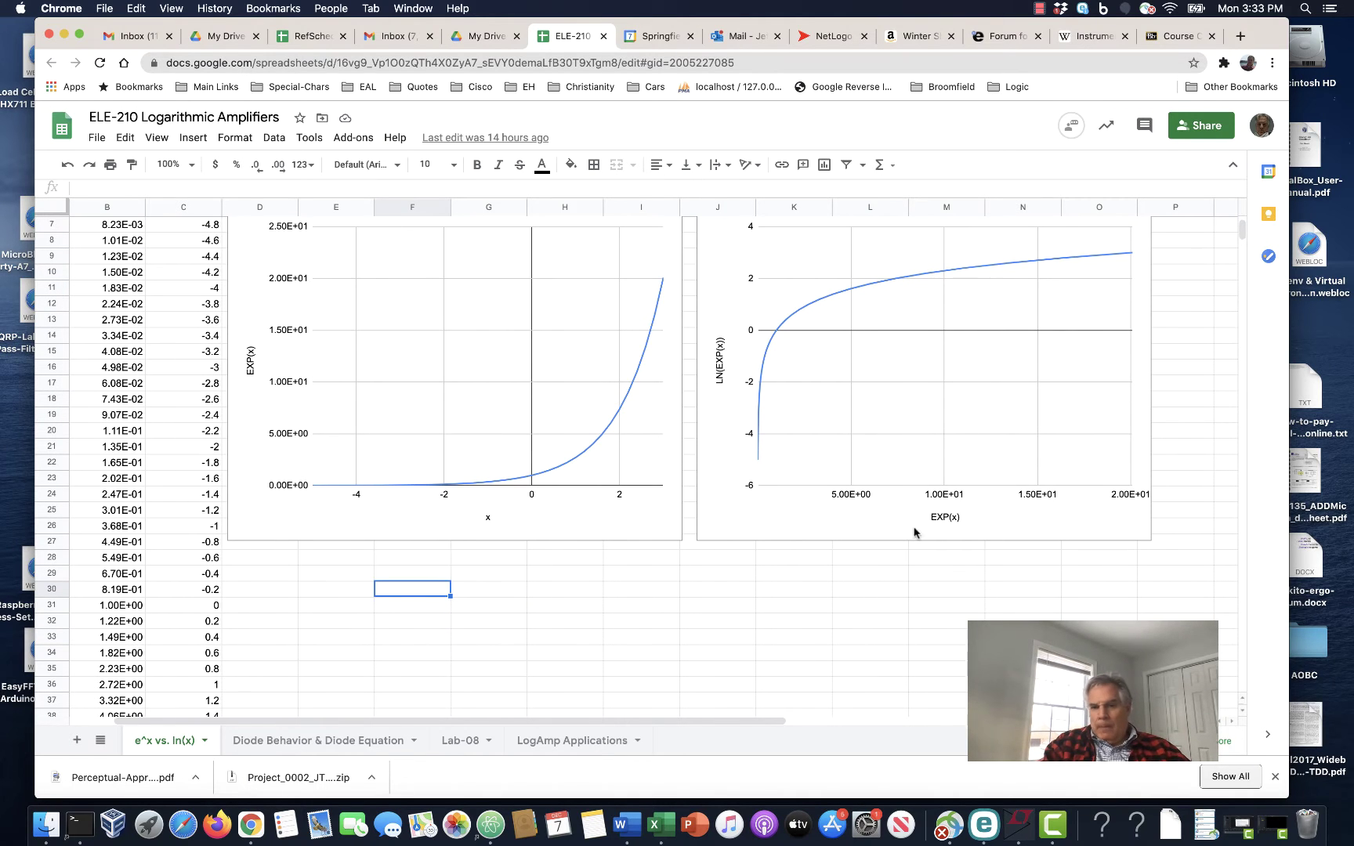
scroll(873, 583, "up", 1)
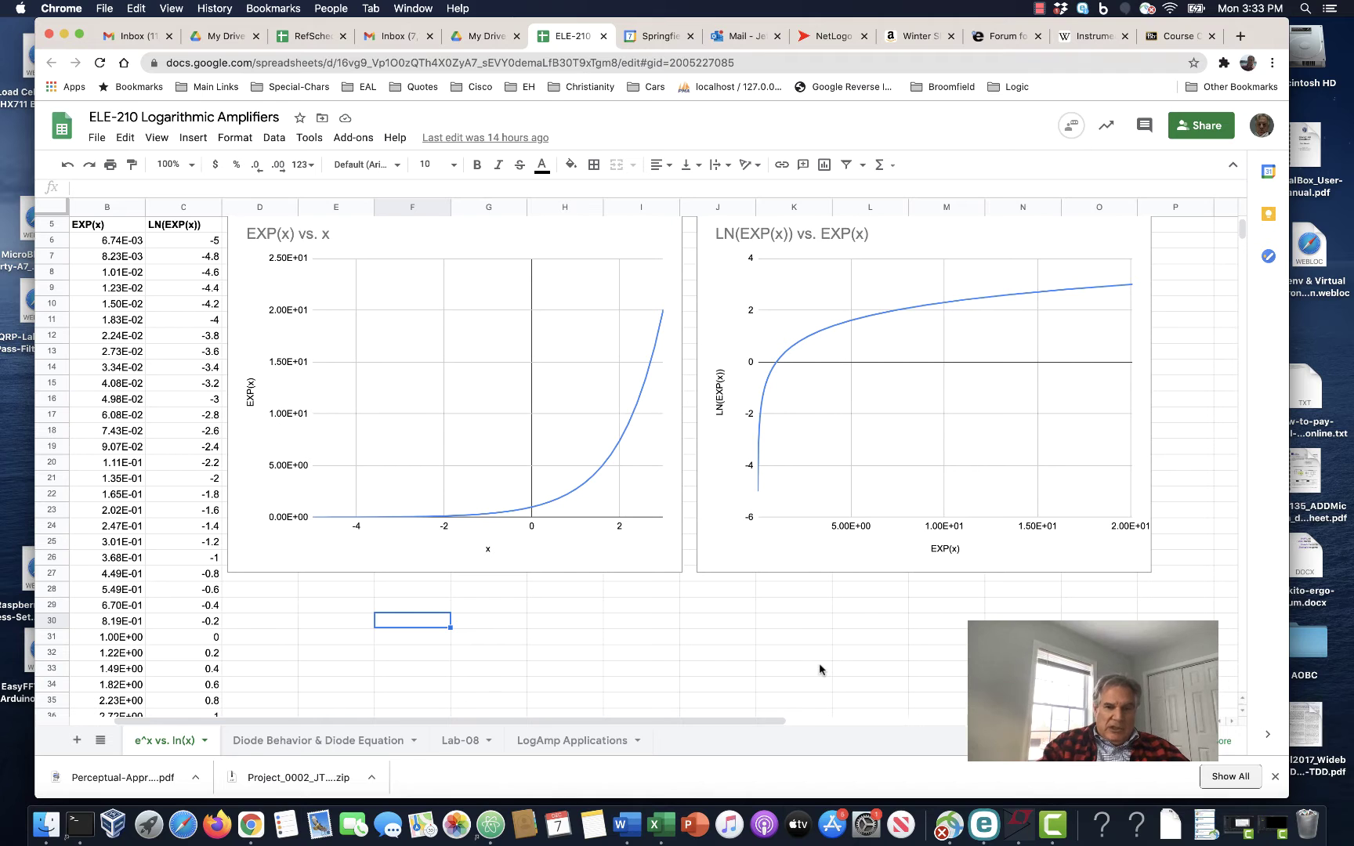
scroll(820, 669, "down", 1)
scroll(820, 669, "left", 1)
scroll(820, 669, "up", 3)
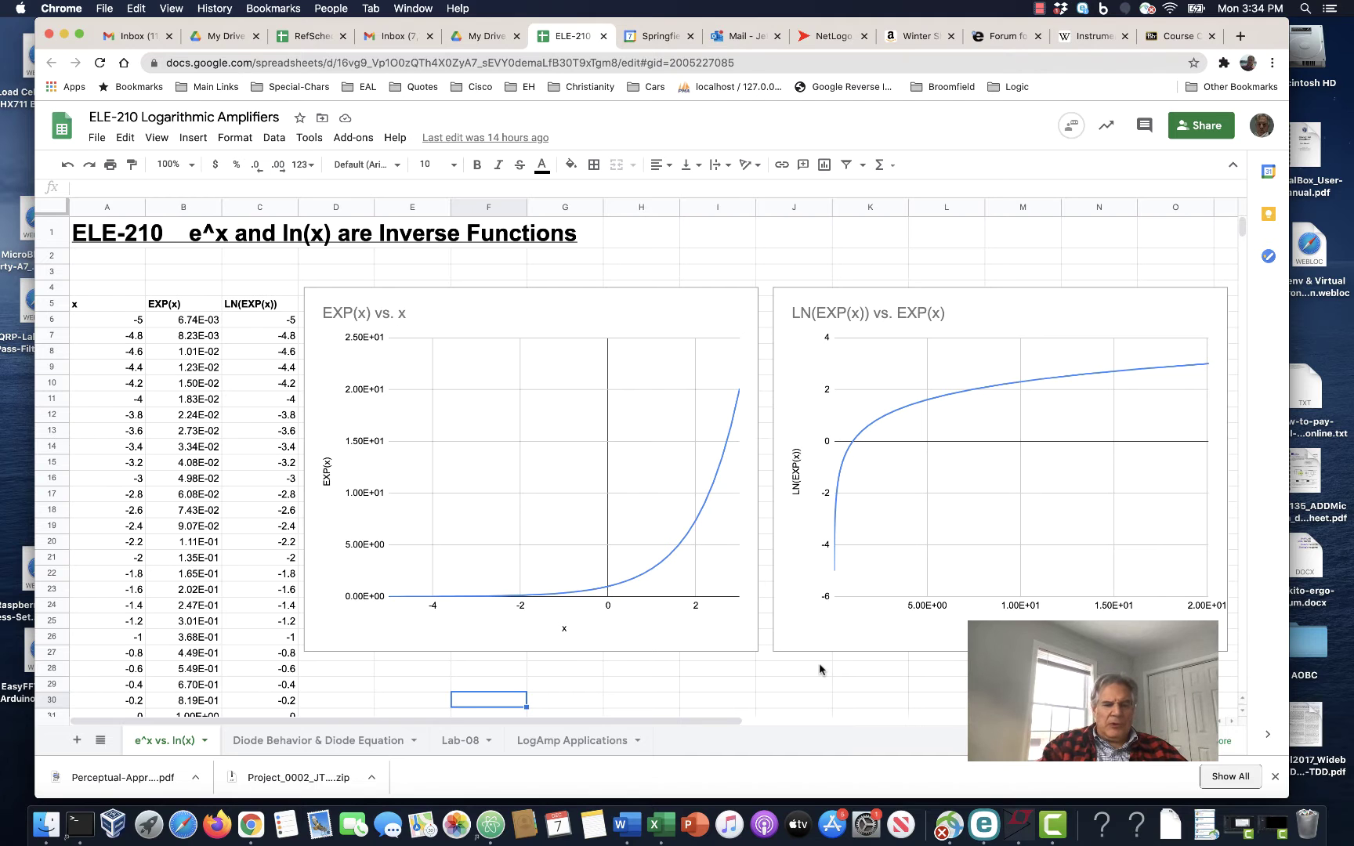
scroll(819, 669, "down", 1)
scroll(819, 669, "up", 2)
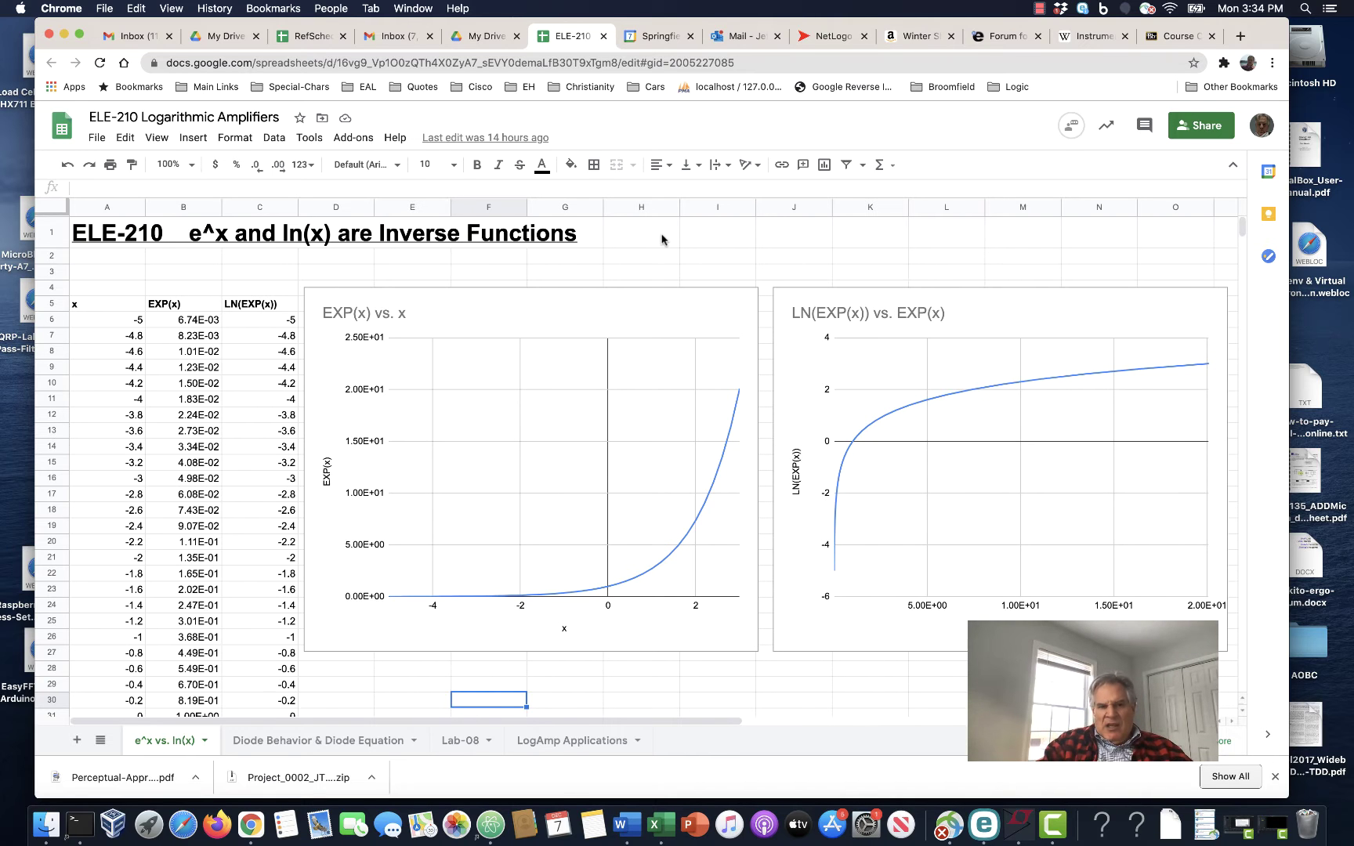
scroll(673, 422, "down", 10)
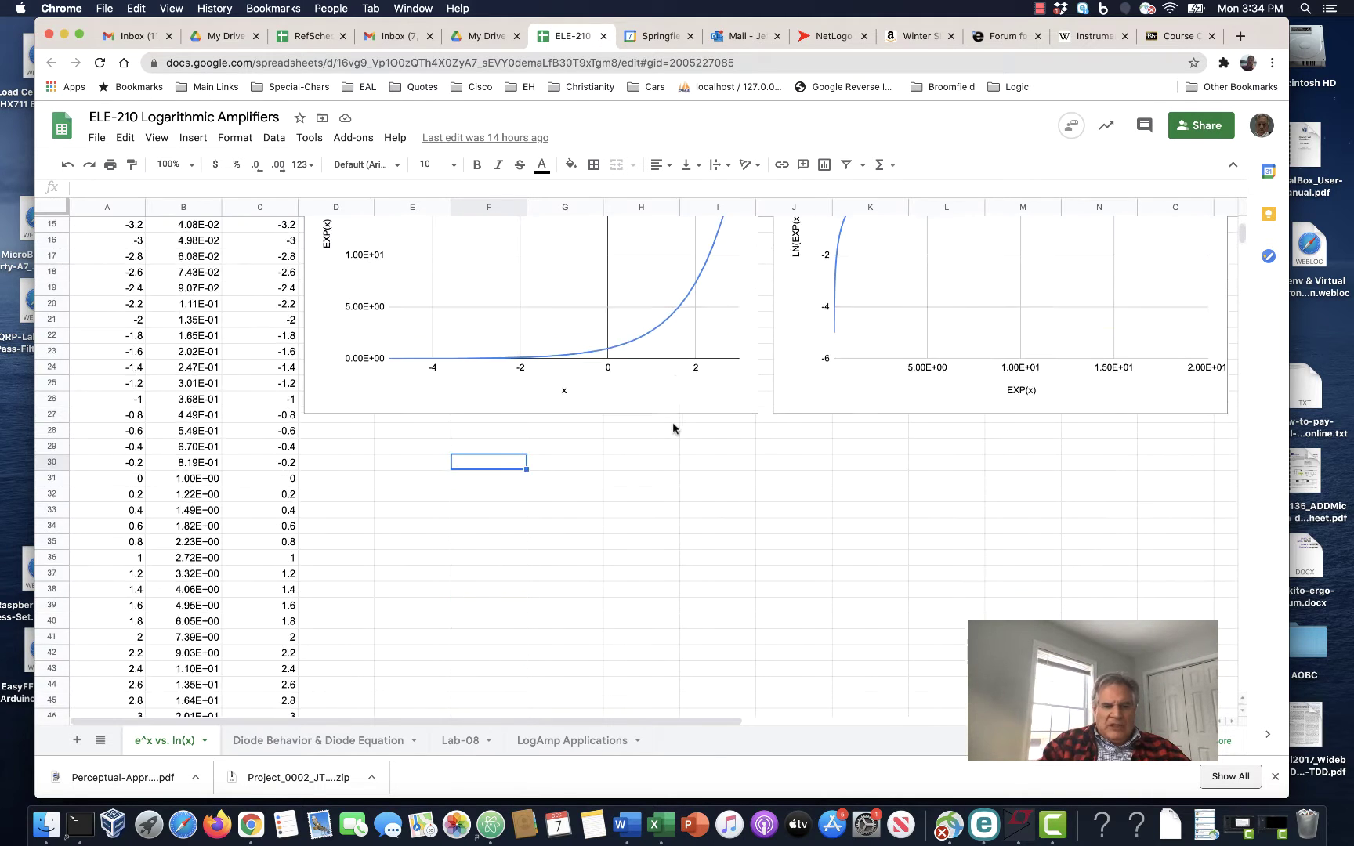
scroll(673, 422, "up", 10)
scroll(673, 427, "up", 2)
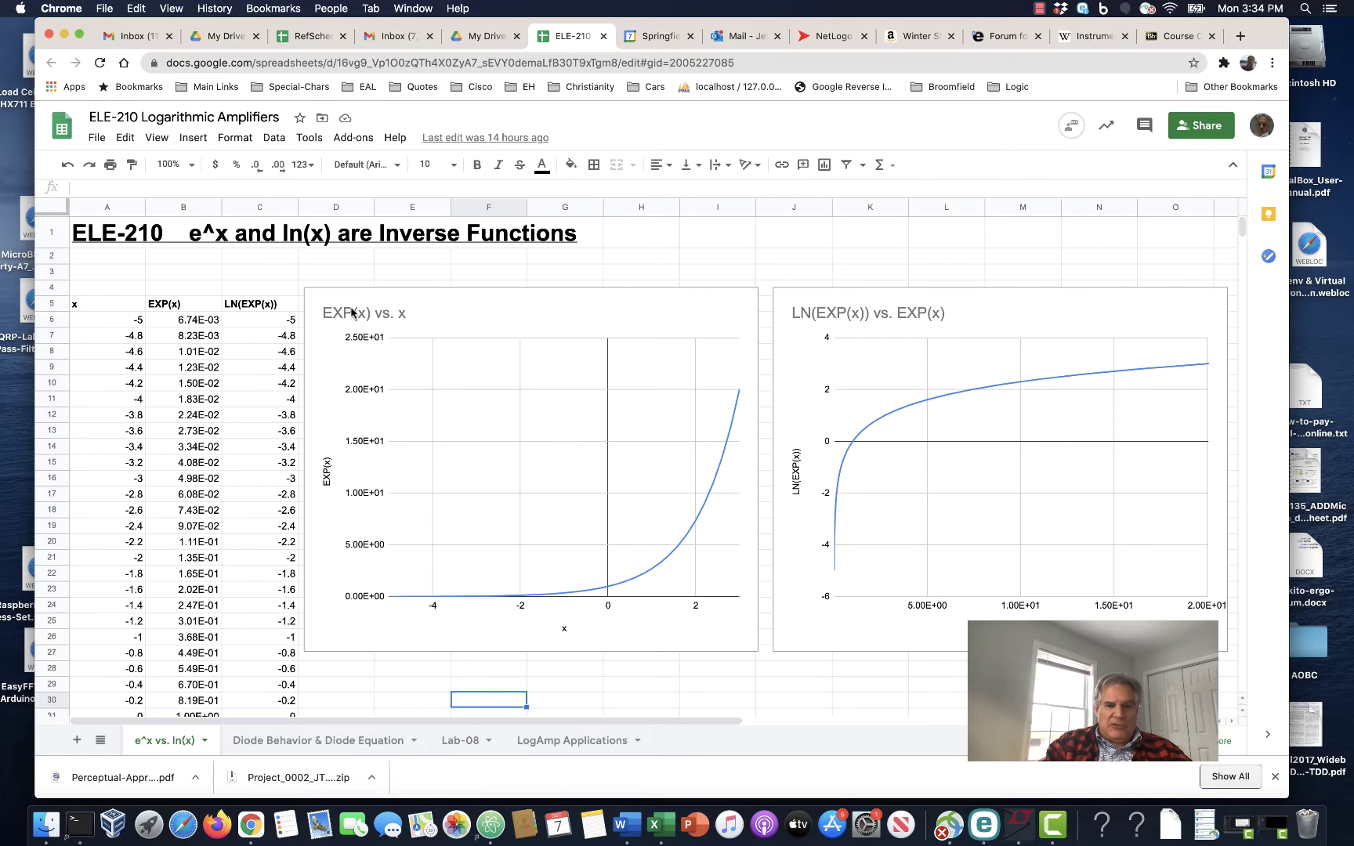
Switch to the Diode Behavior & Diode Equation sheet and scroll to its current-voltage chart
left_click(288, 744)
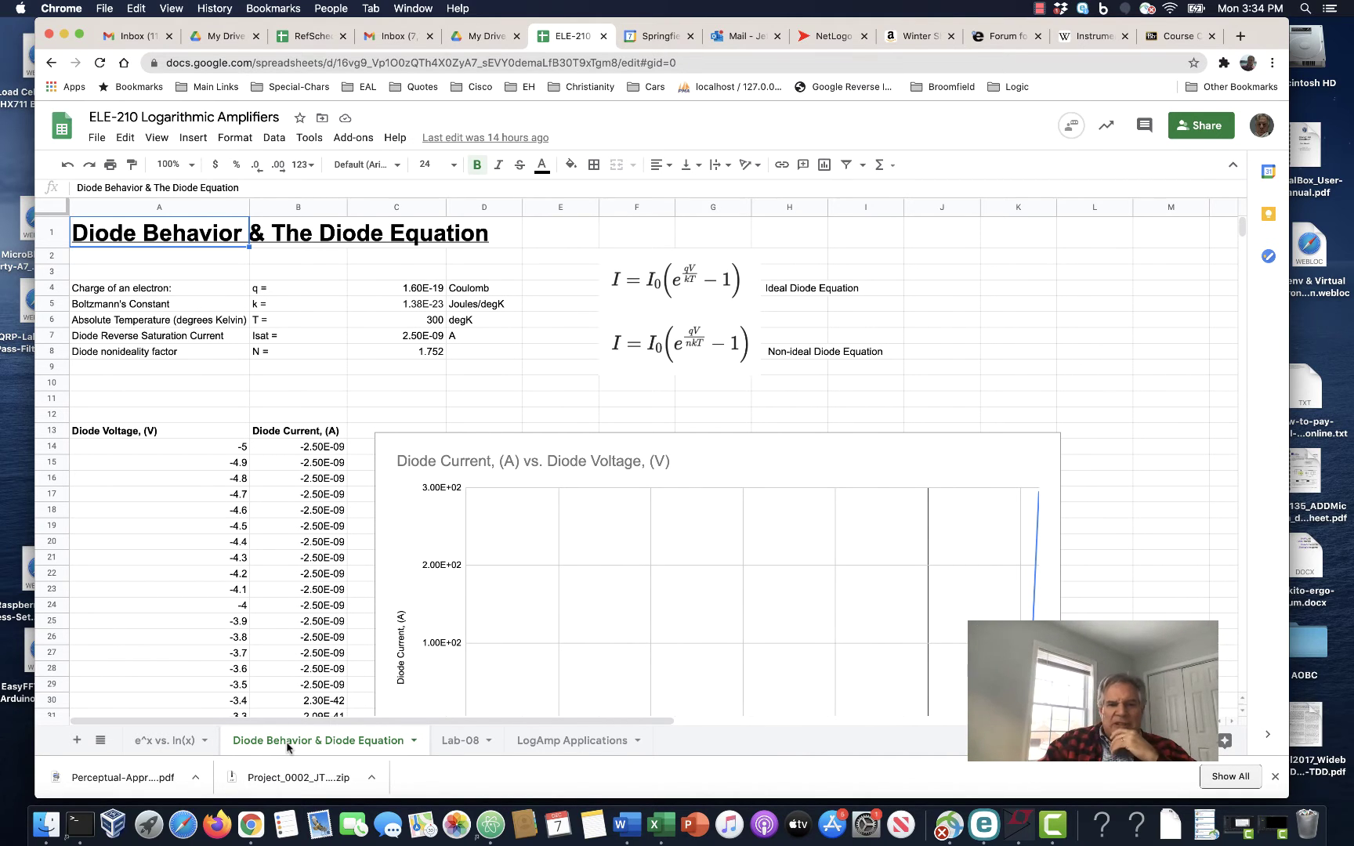
scroll(922, 398, "down", 1)
scroll(923, 398, "down", 2)
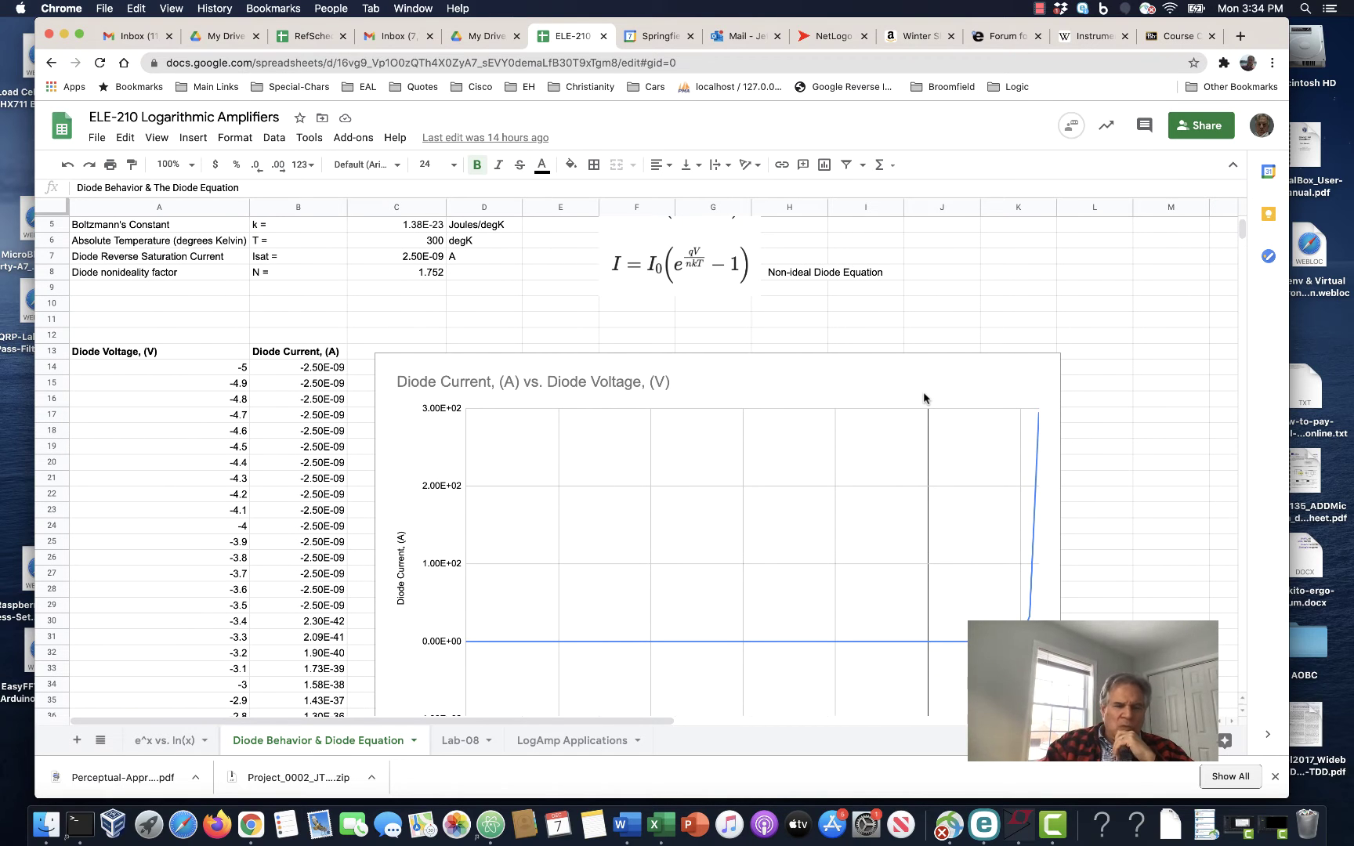
scroll(923, 397, "up", 3)
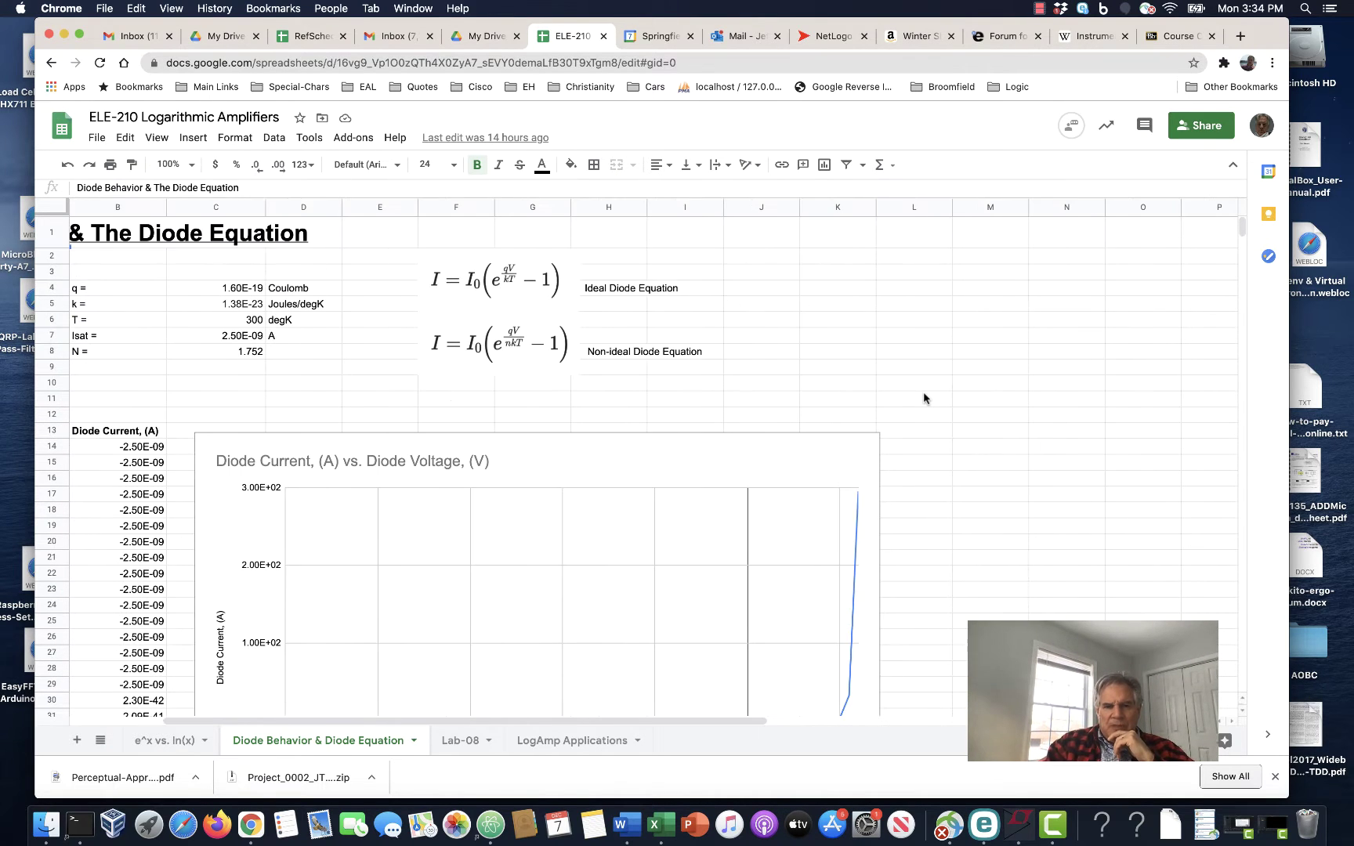
scroll(923, 398, "down", 1)
scroll(923, 398, "down", 1)
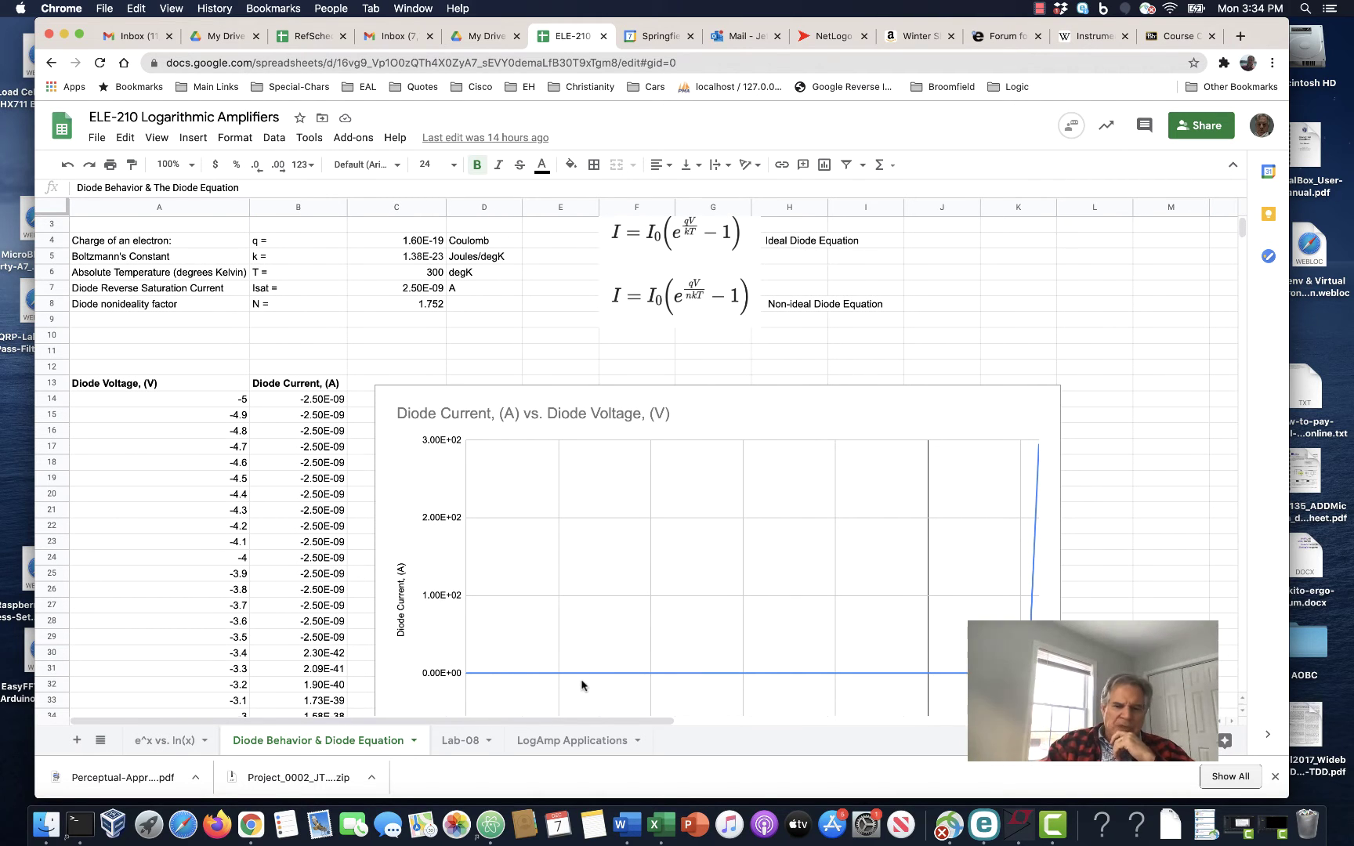
scroll(912, 628, "down", 5)
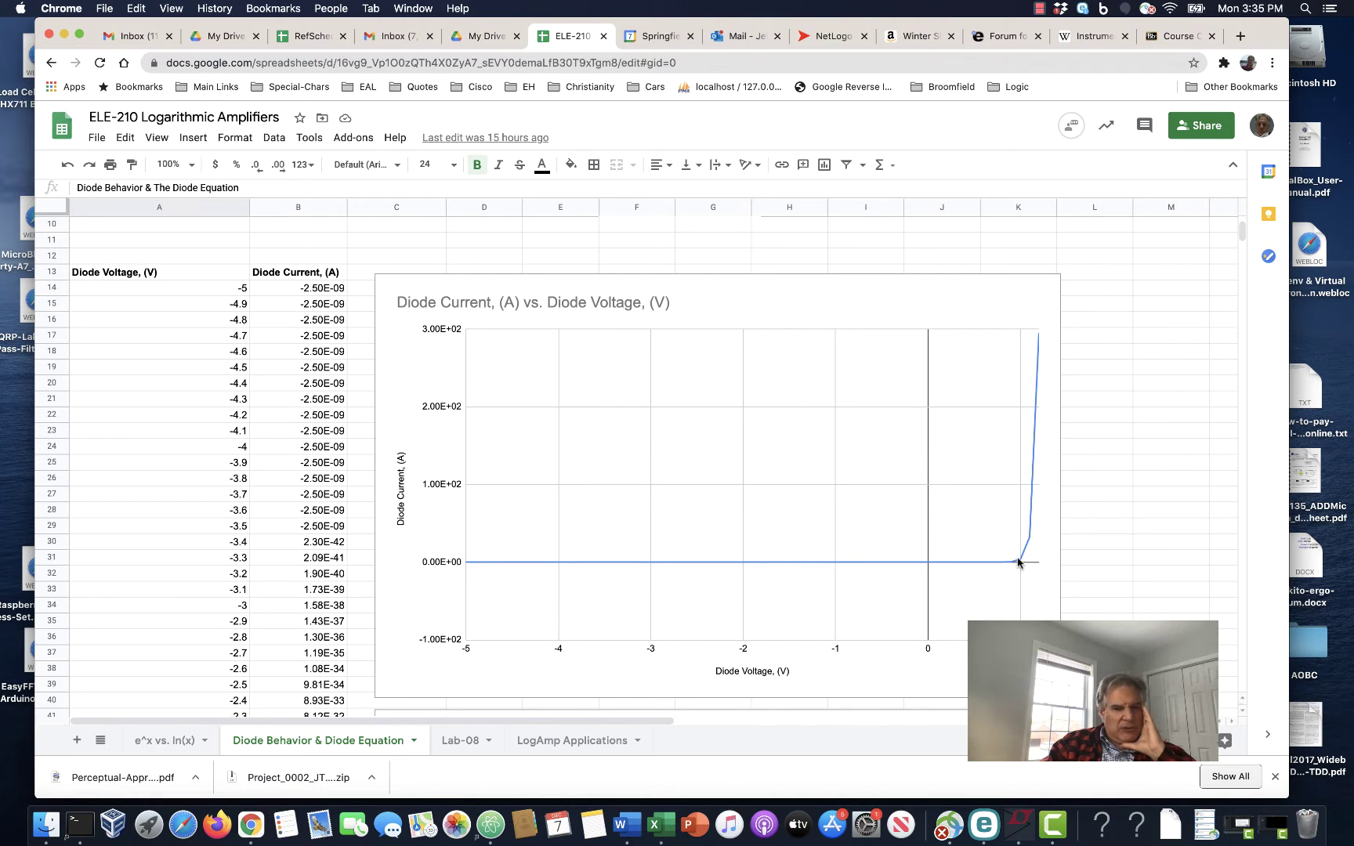
scroll(226, 533, "down", 3)
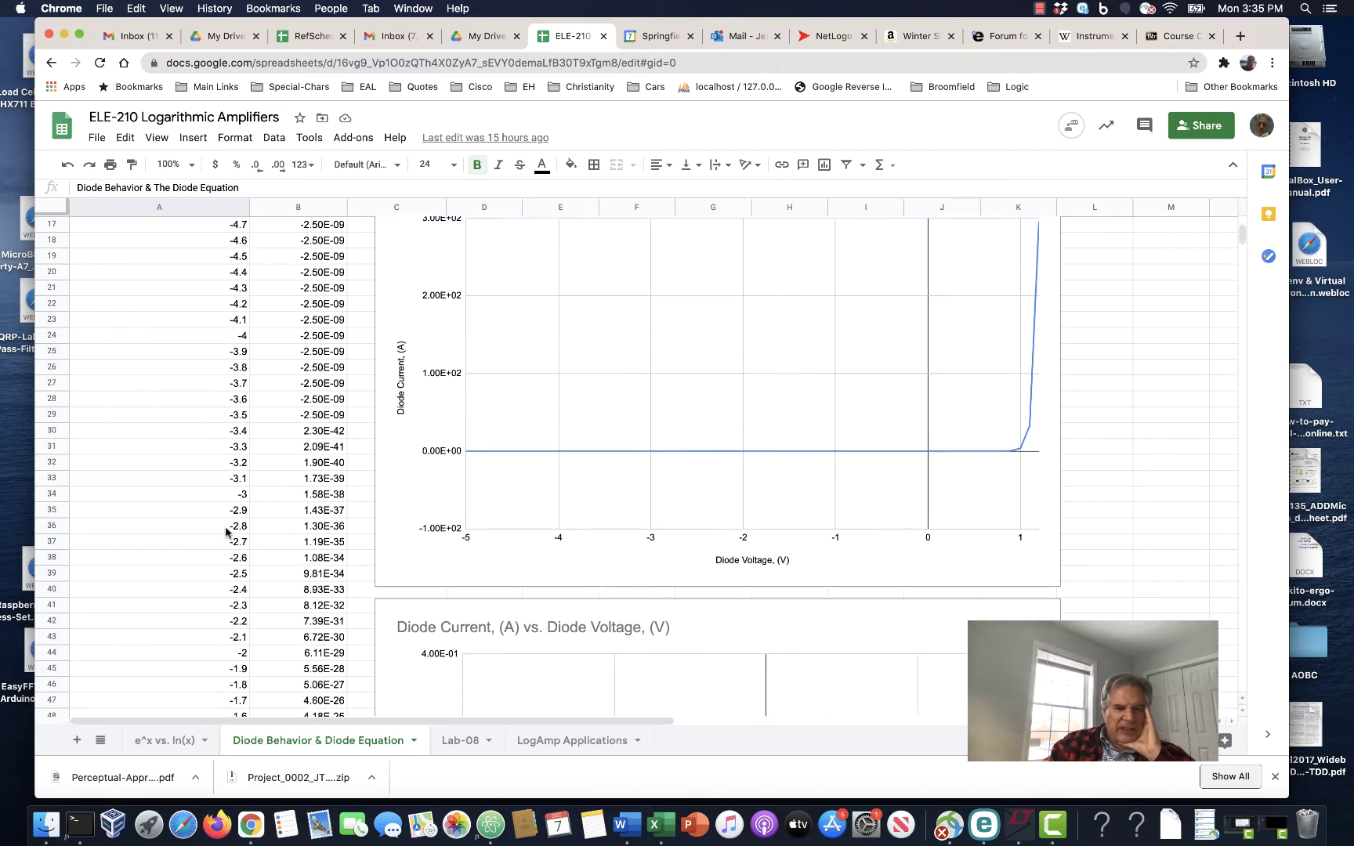
scroll(226, 532, "down", 10)
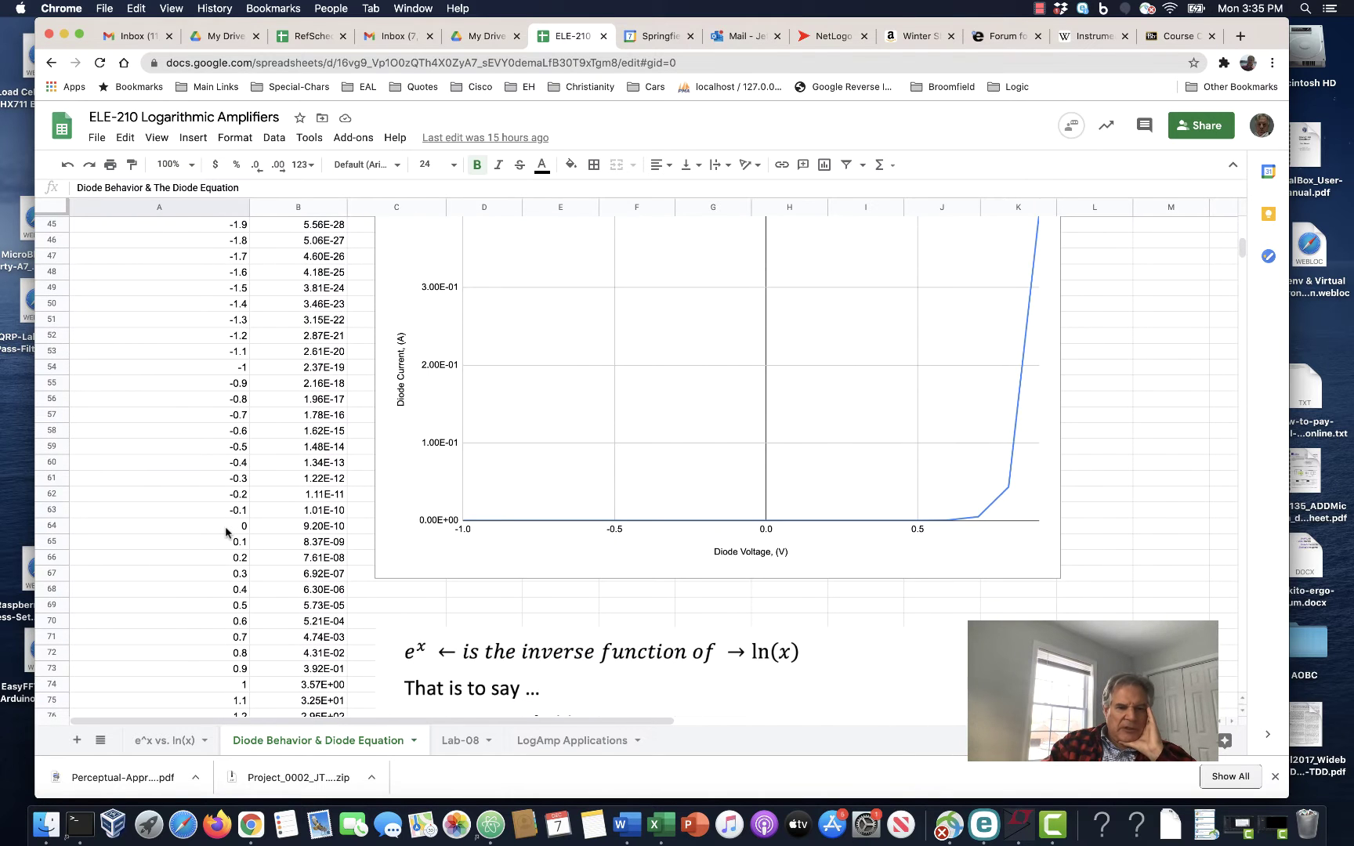
scroll(226, 532, "down", 2)
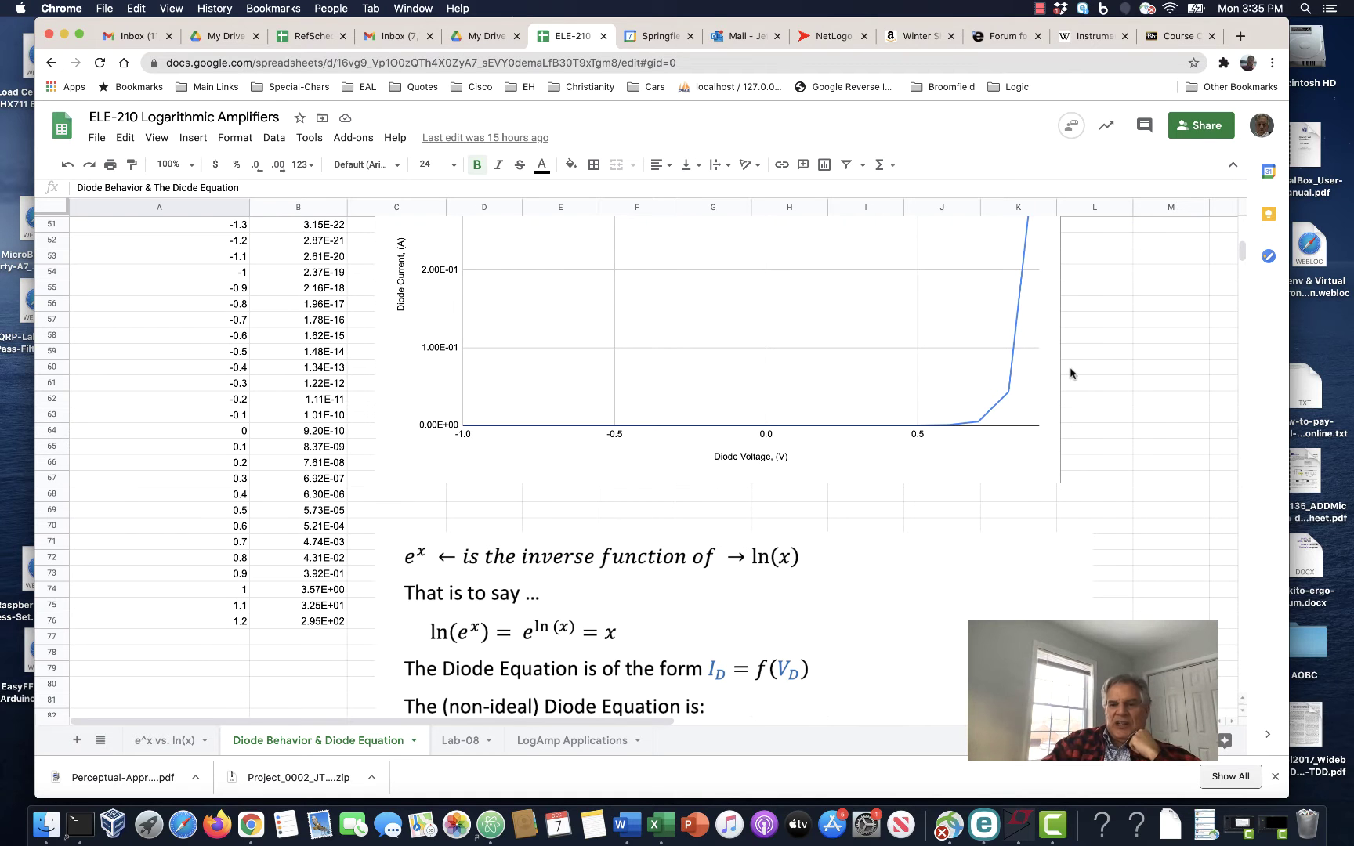
scroll(1070, 373, "up", 5)
scroll(1070, 372, "up", 1)
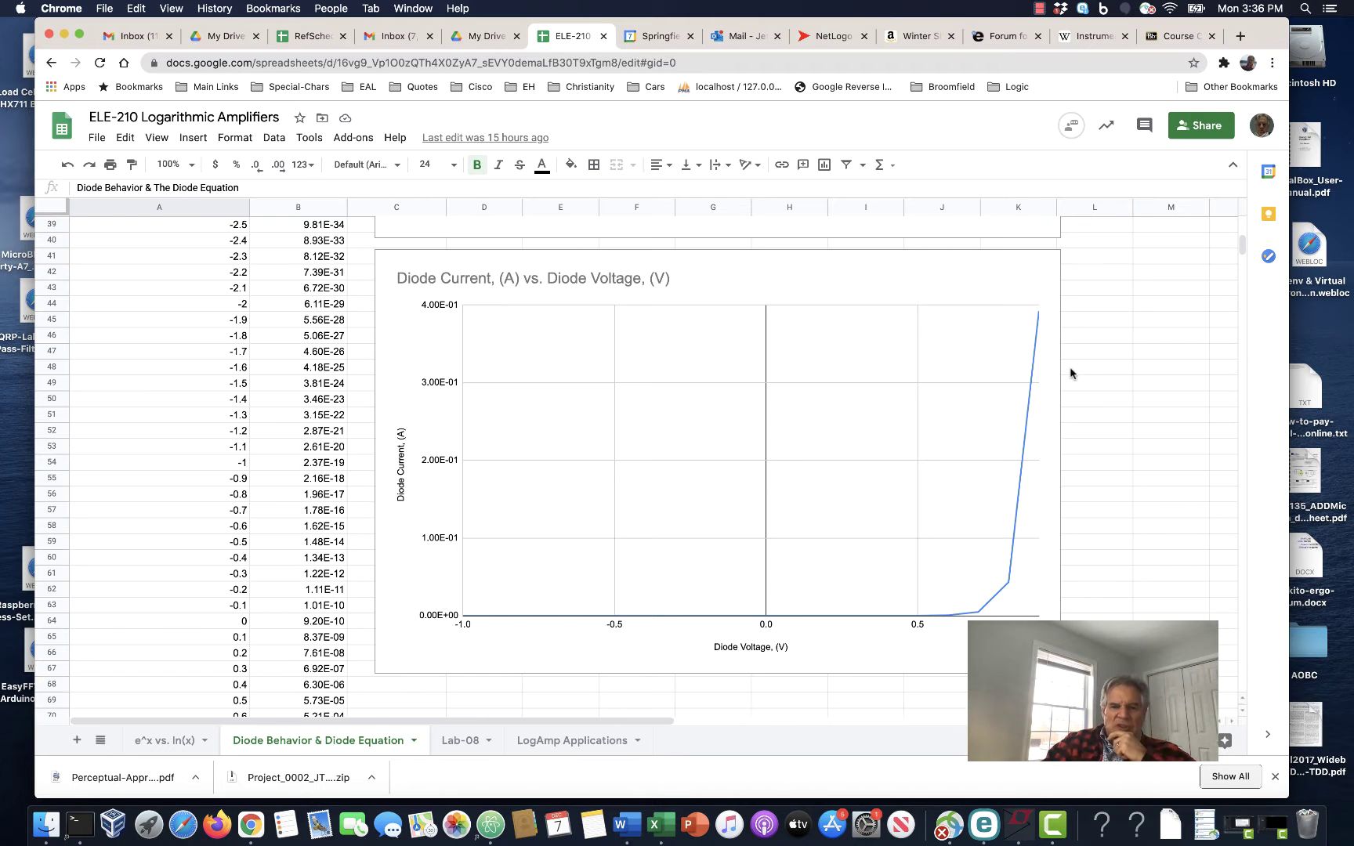
scroll(1070, 374, "up", 15)
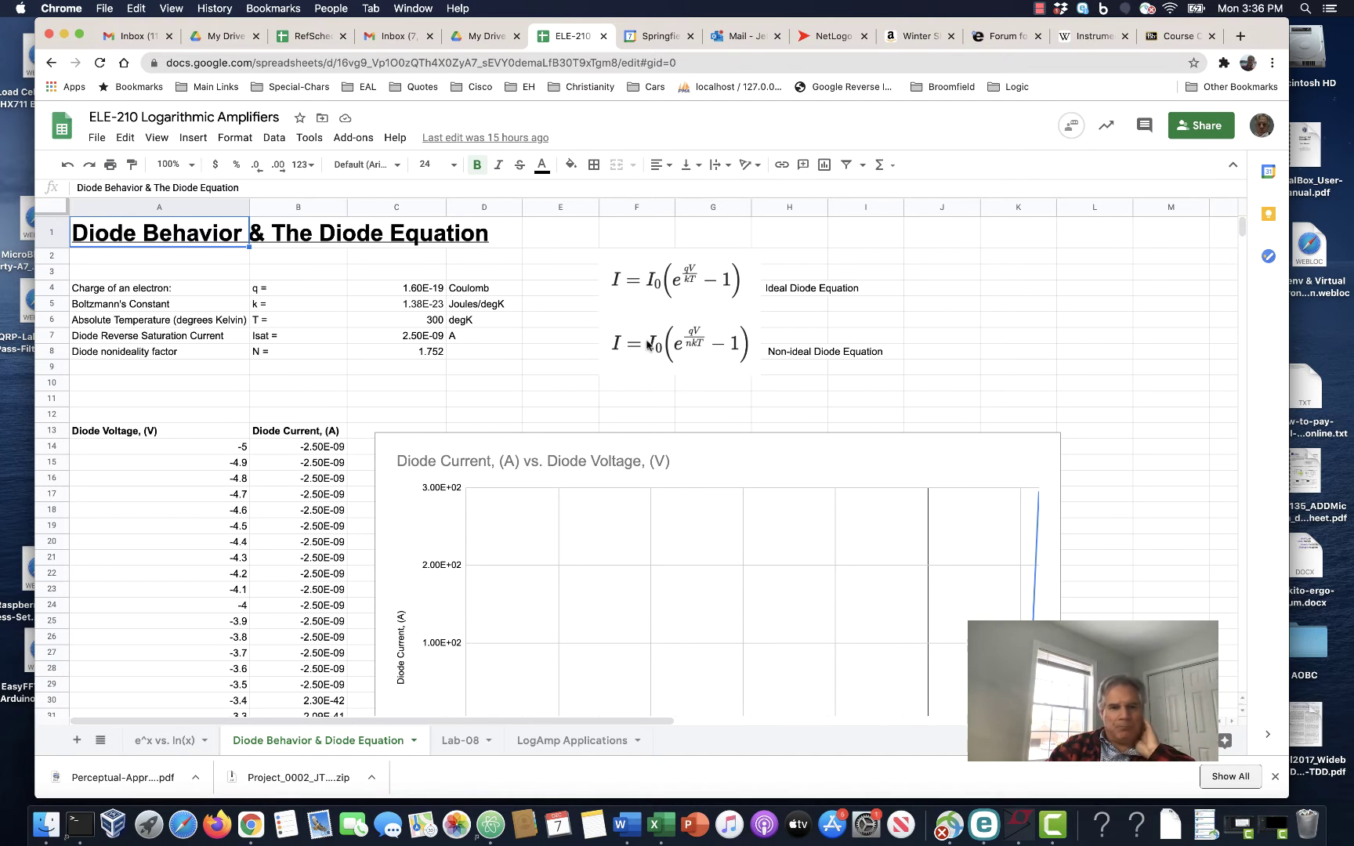
Nudge the non-ideal diode equation image, then pick an empty cell beyond the data
mouse_move(716, 360)
left_mouse_down()
mouse_move(724, 301)
mouse_move(719, 364)
left_mouse_up()
left_click(1032, 386)
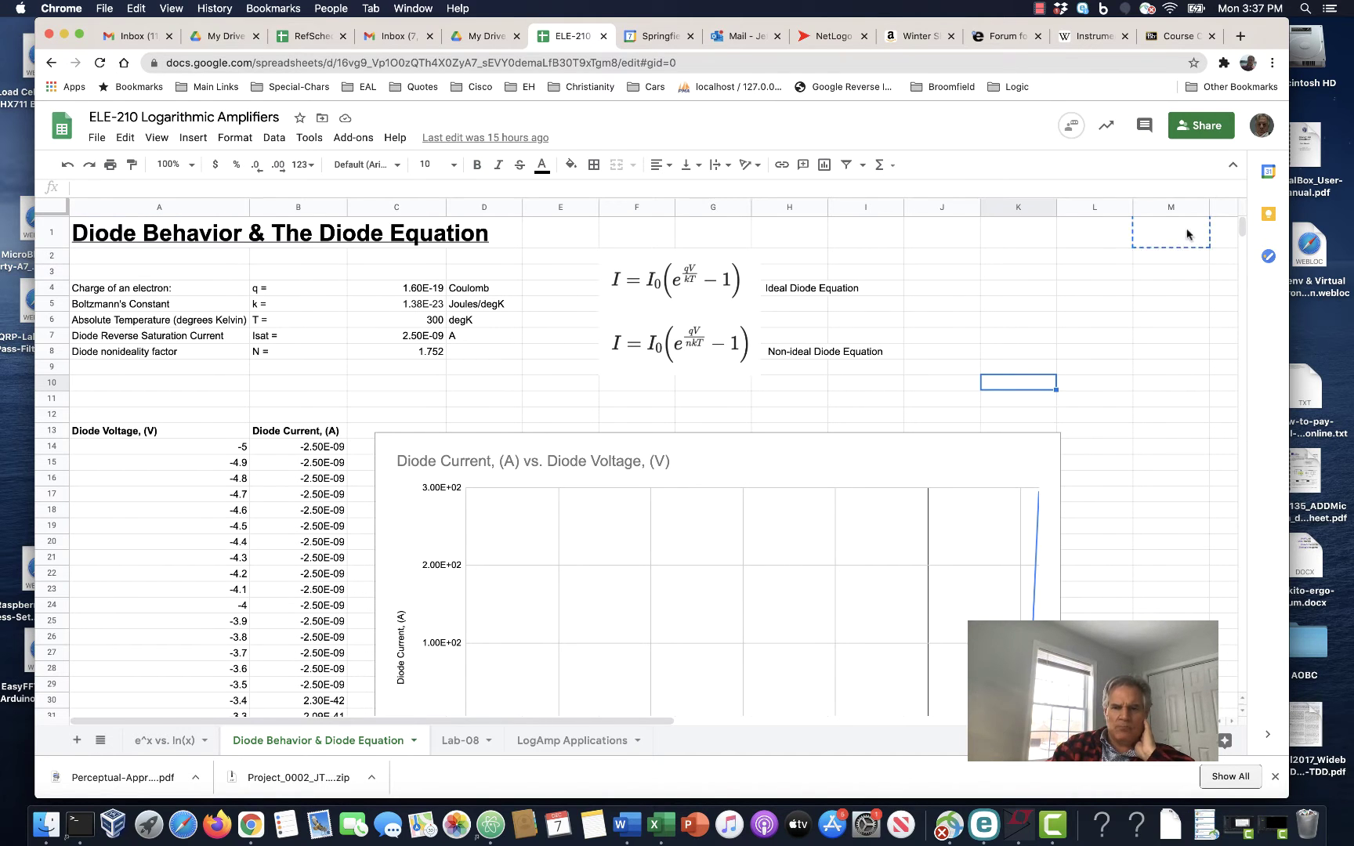
left_click(1222, 232)
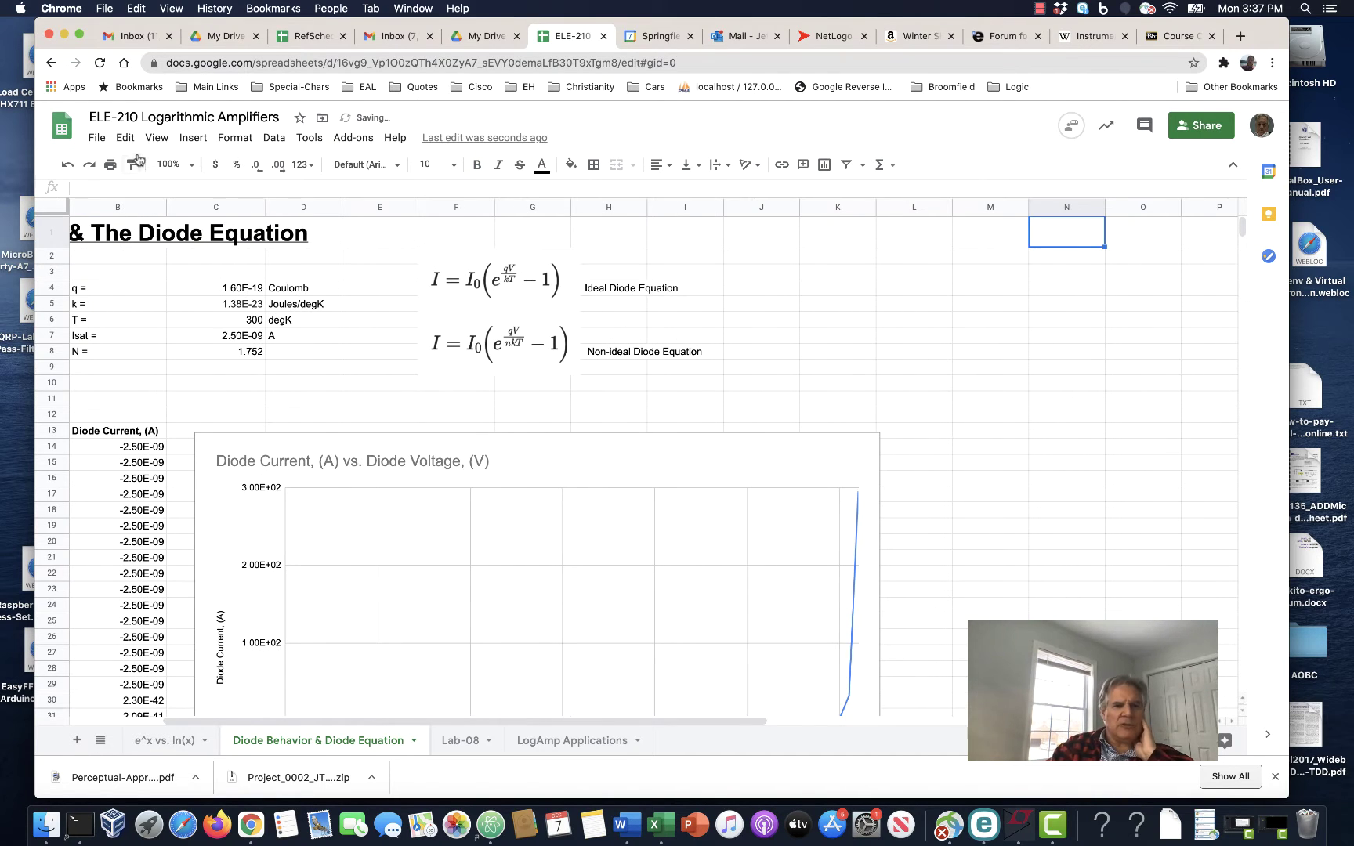
Zoom the sheet to 150% and review the diode voltage and current table
left_click(192, 165)
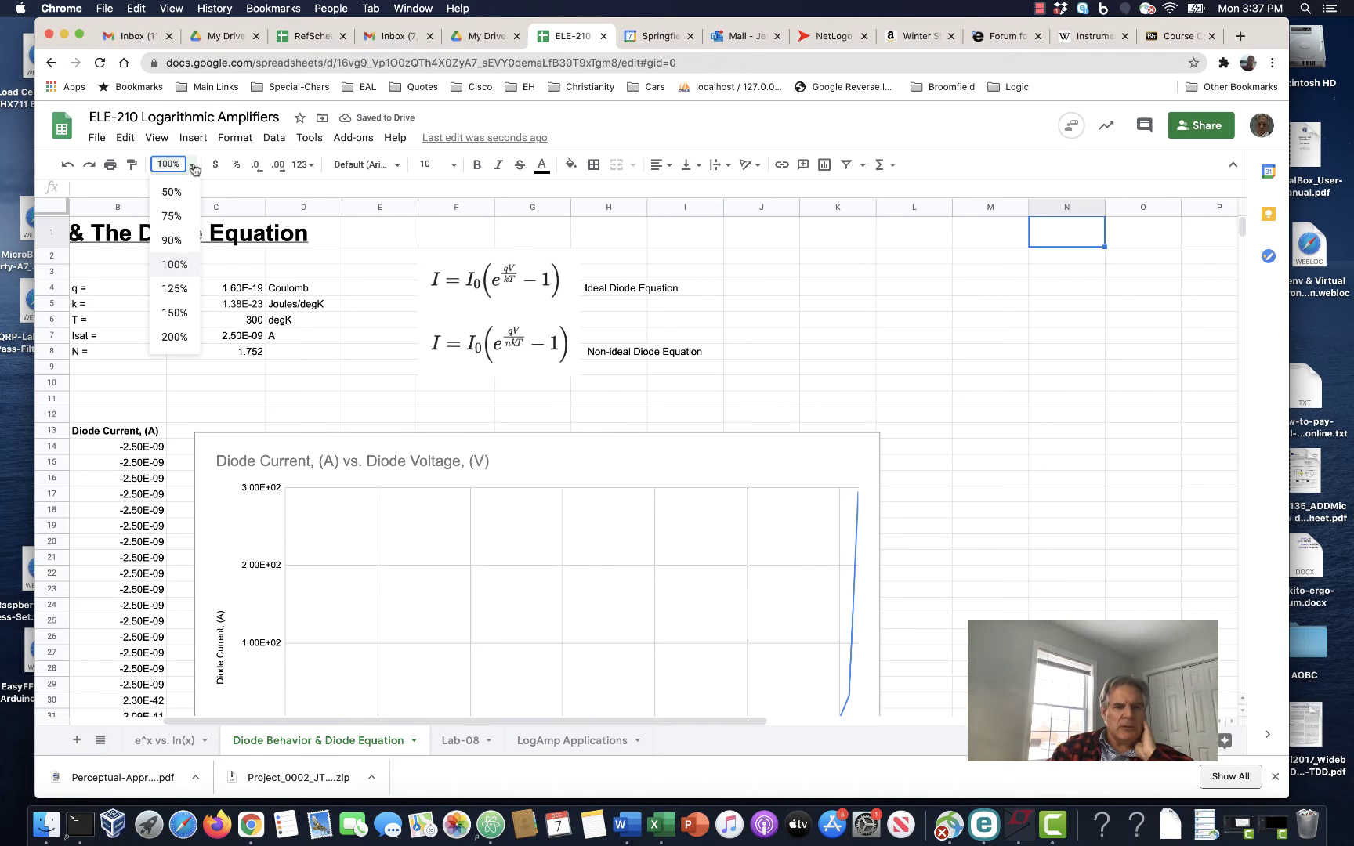
left_click(171, 314)
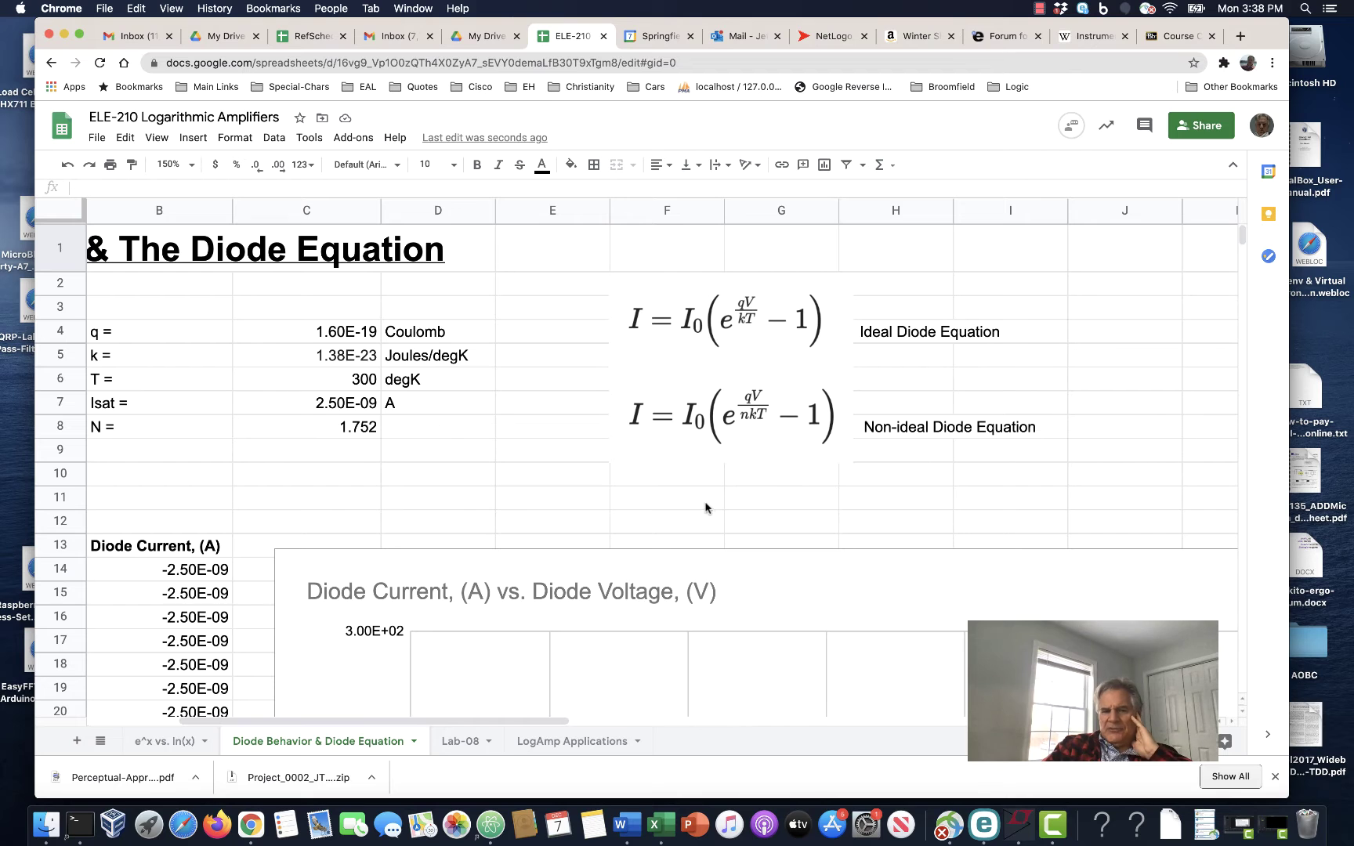
scroll(916, 518, "left", 2)
scroll(915, 519, "down", 5)
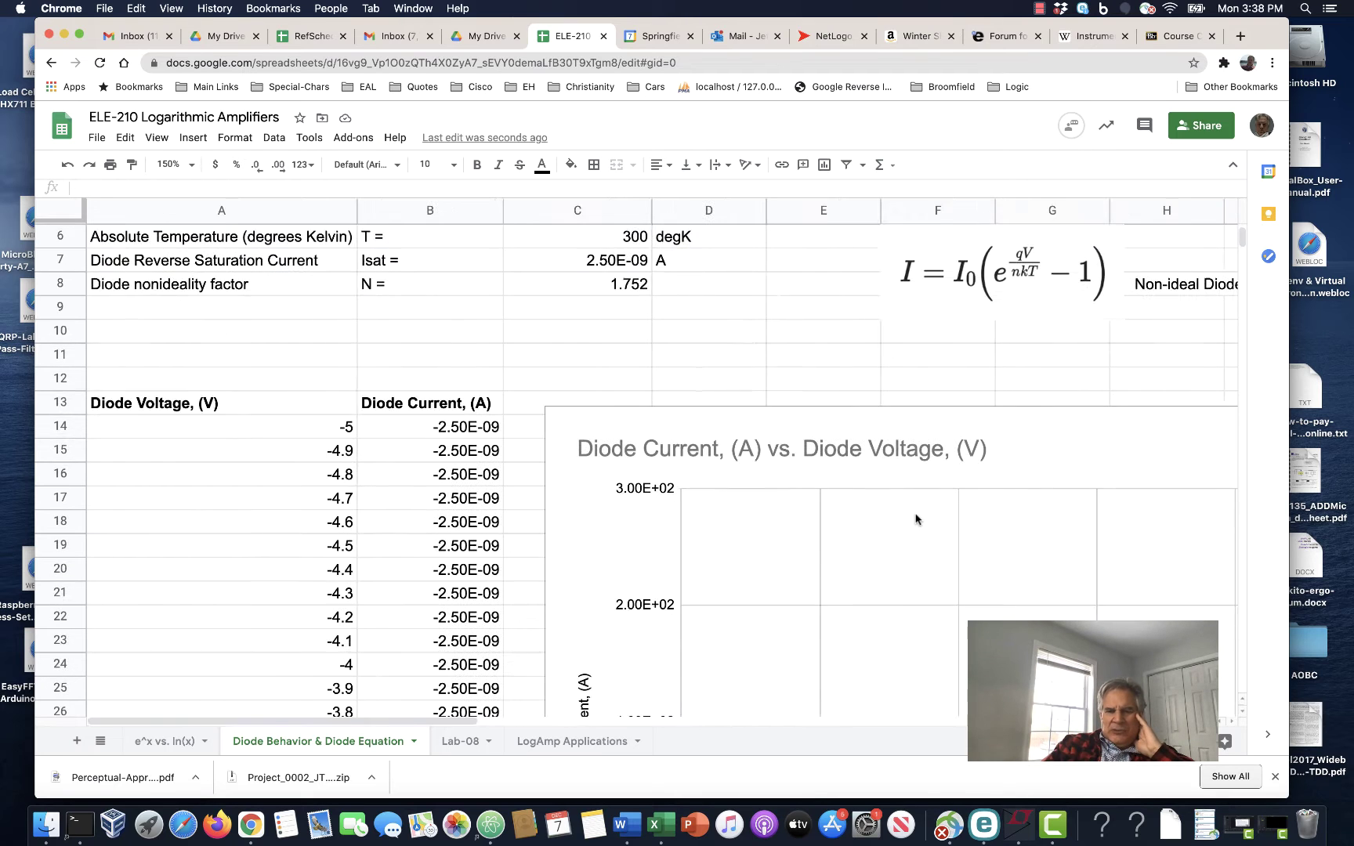
scroll(916, 547, "up", 5)
scroll(915, 547, "right", 2)
scroll(916, 547, "left", 2)
scroll(916, 548, "down", 5)
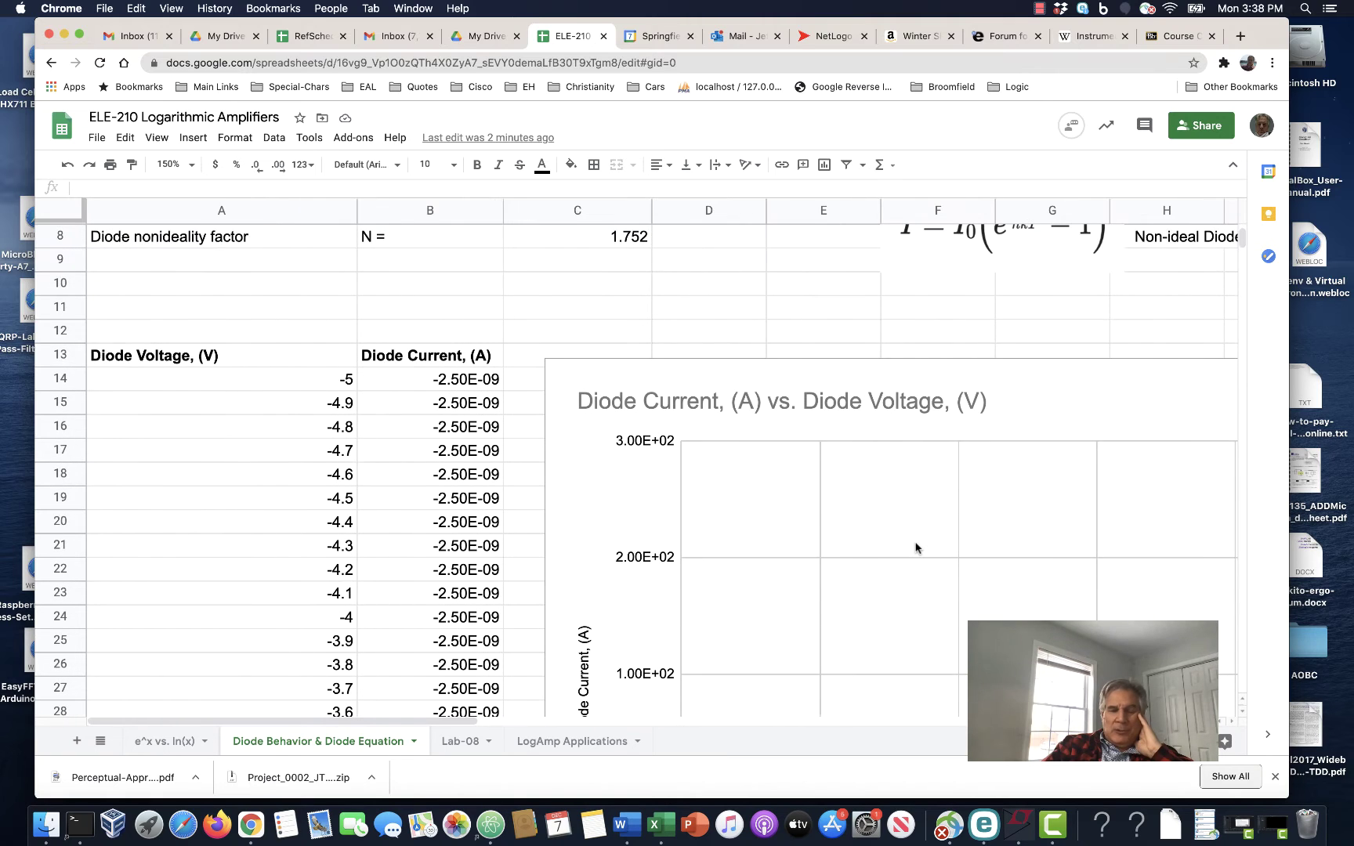
scroll(916, 547, "down", 10)
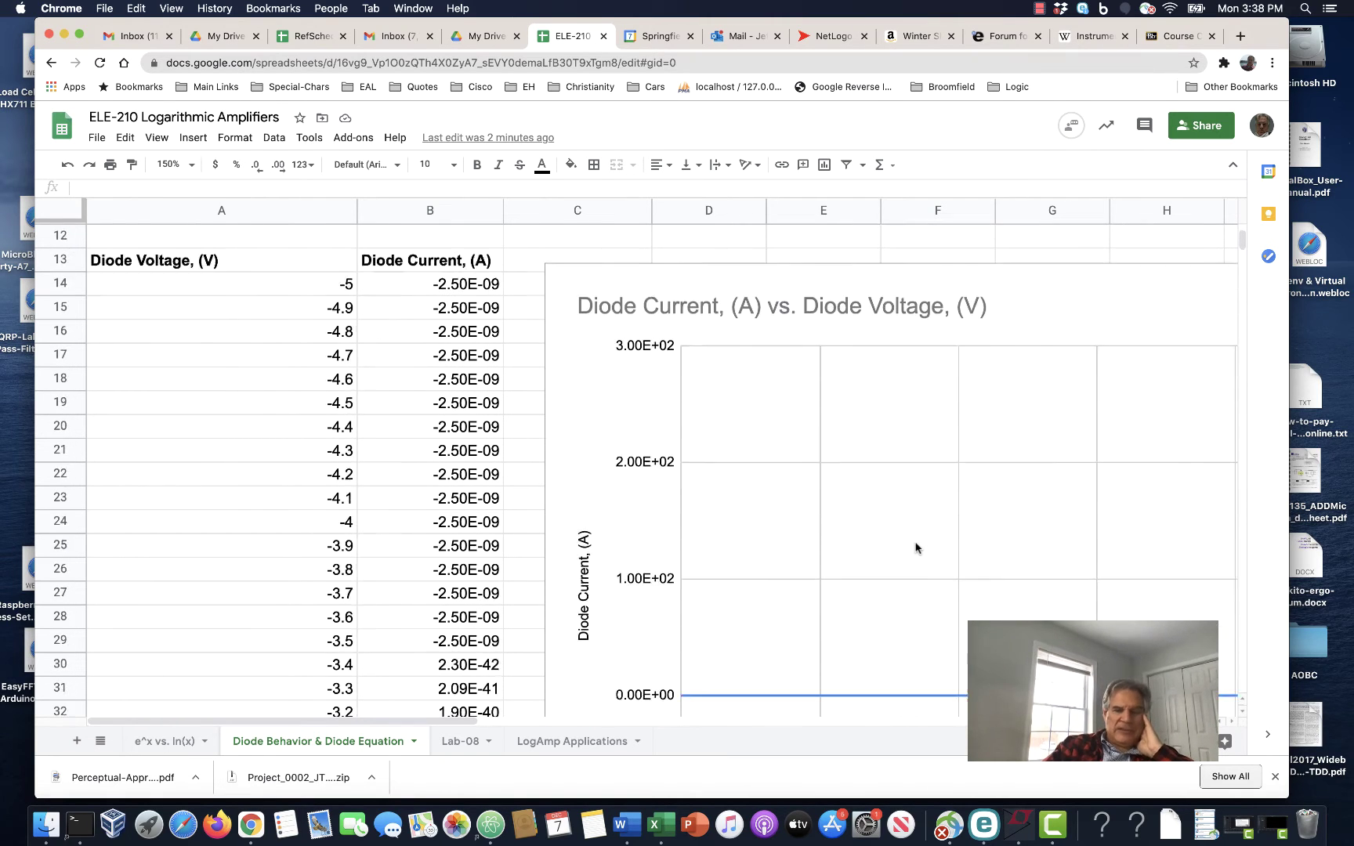
scroll(916, 548, "down", 8)
scroll(916, 547, "up", 15)
scroll(916, 547, "right", 1)
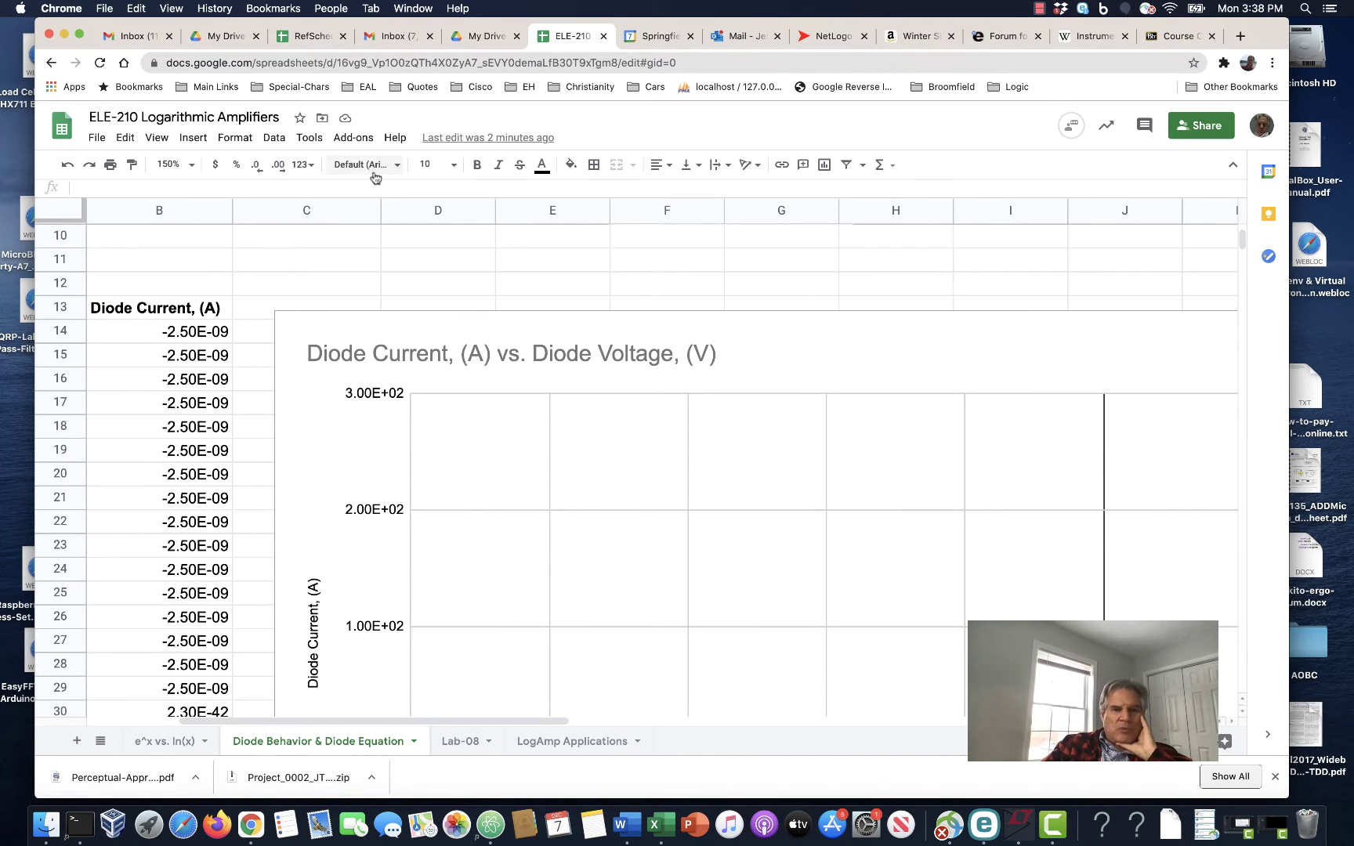
Check the View menu, then bring up the zoom level choices
left_click(156, 138)
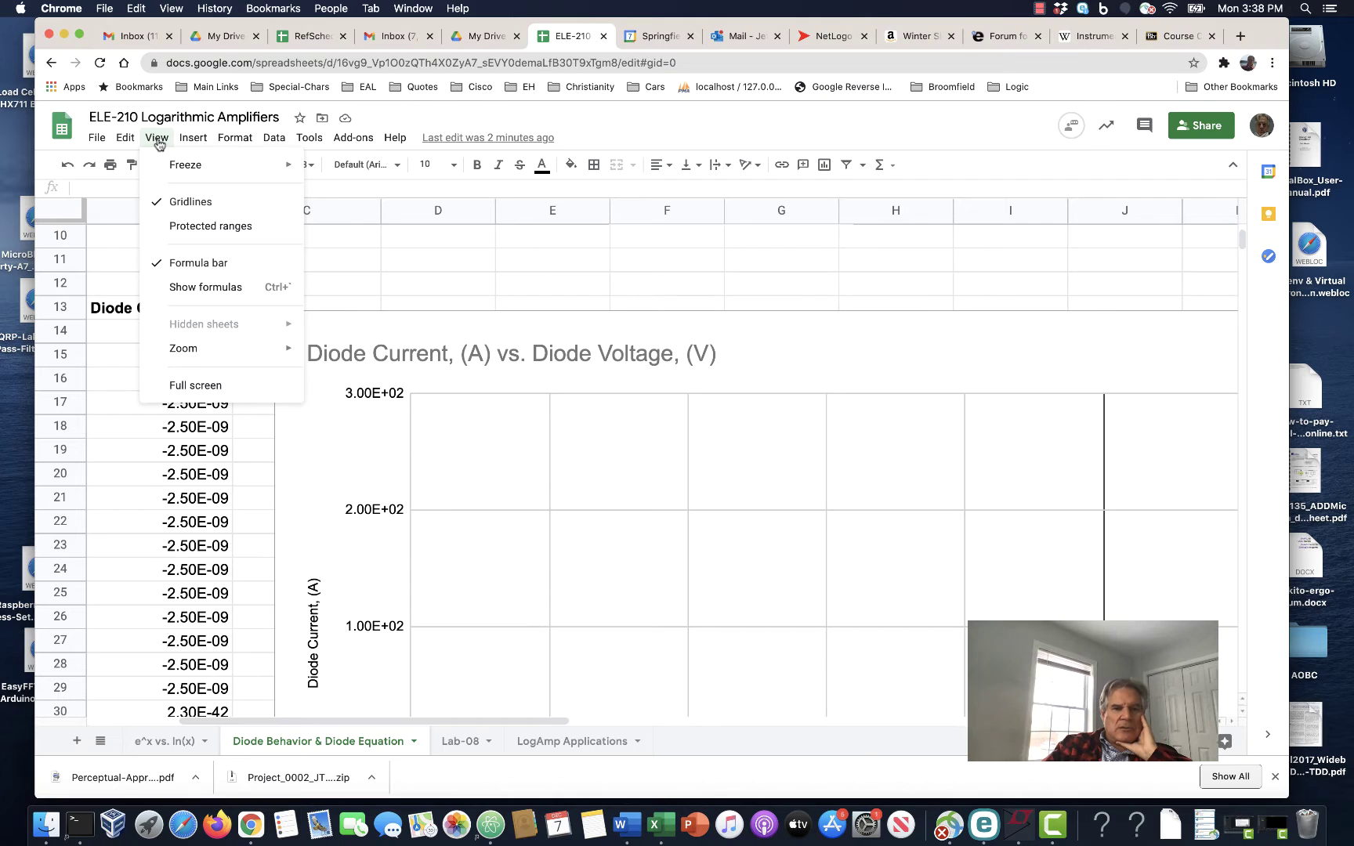
left_click(474, 118)
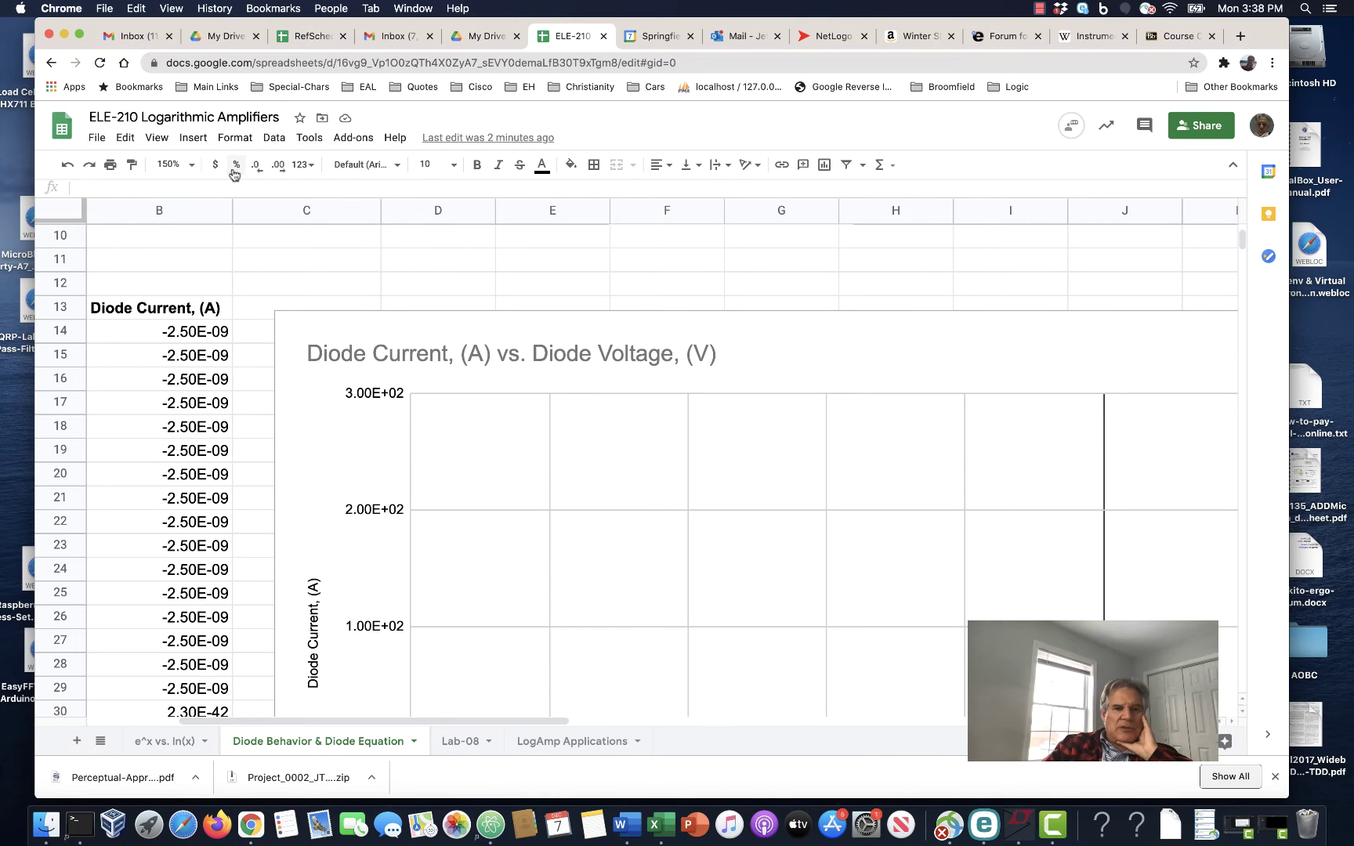
left_click(191, 165)
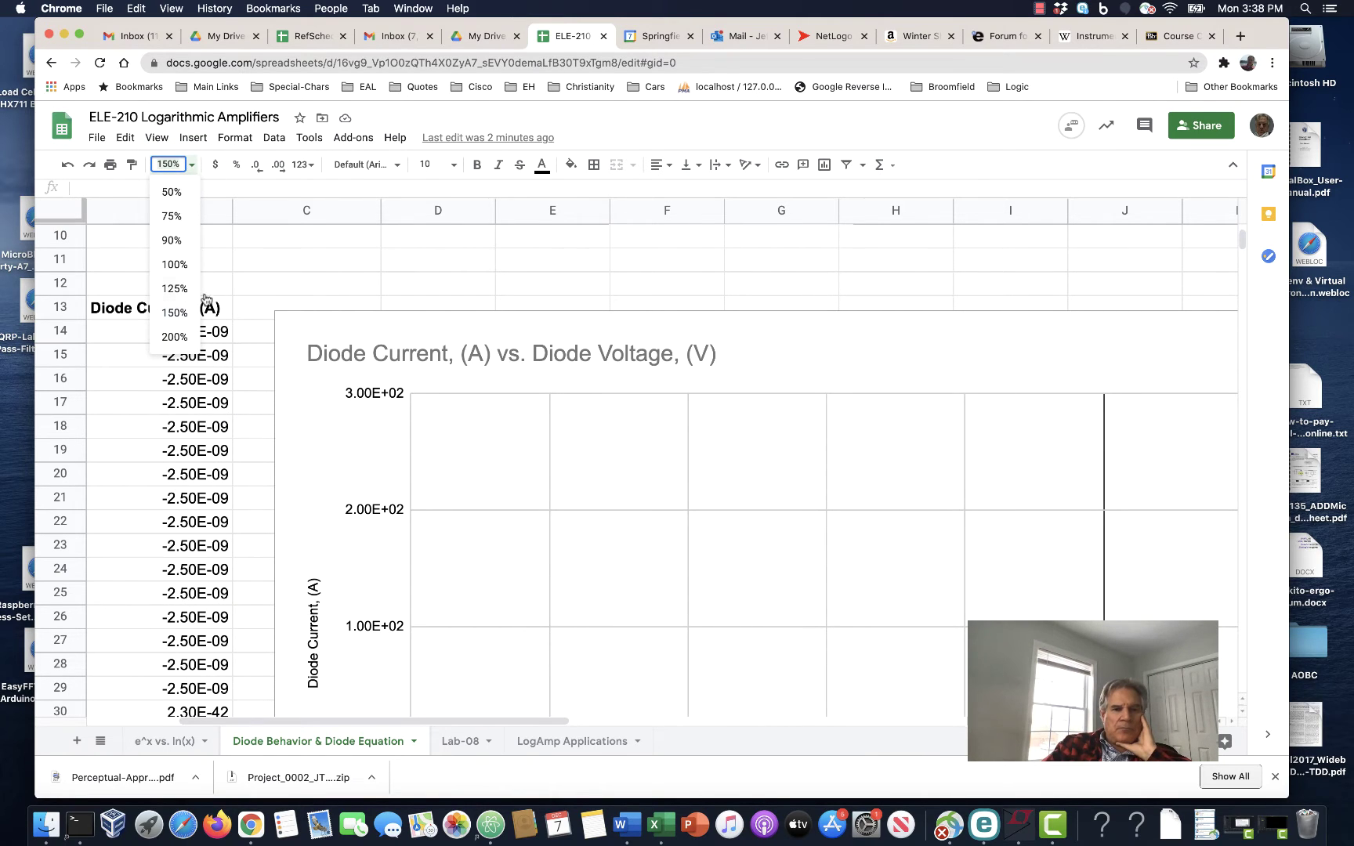
Set the diode sheet zoom to 100%
left_click(174, 264)
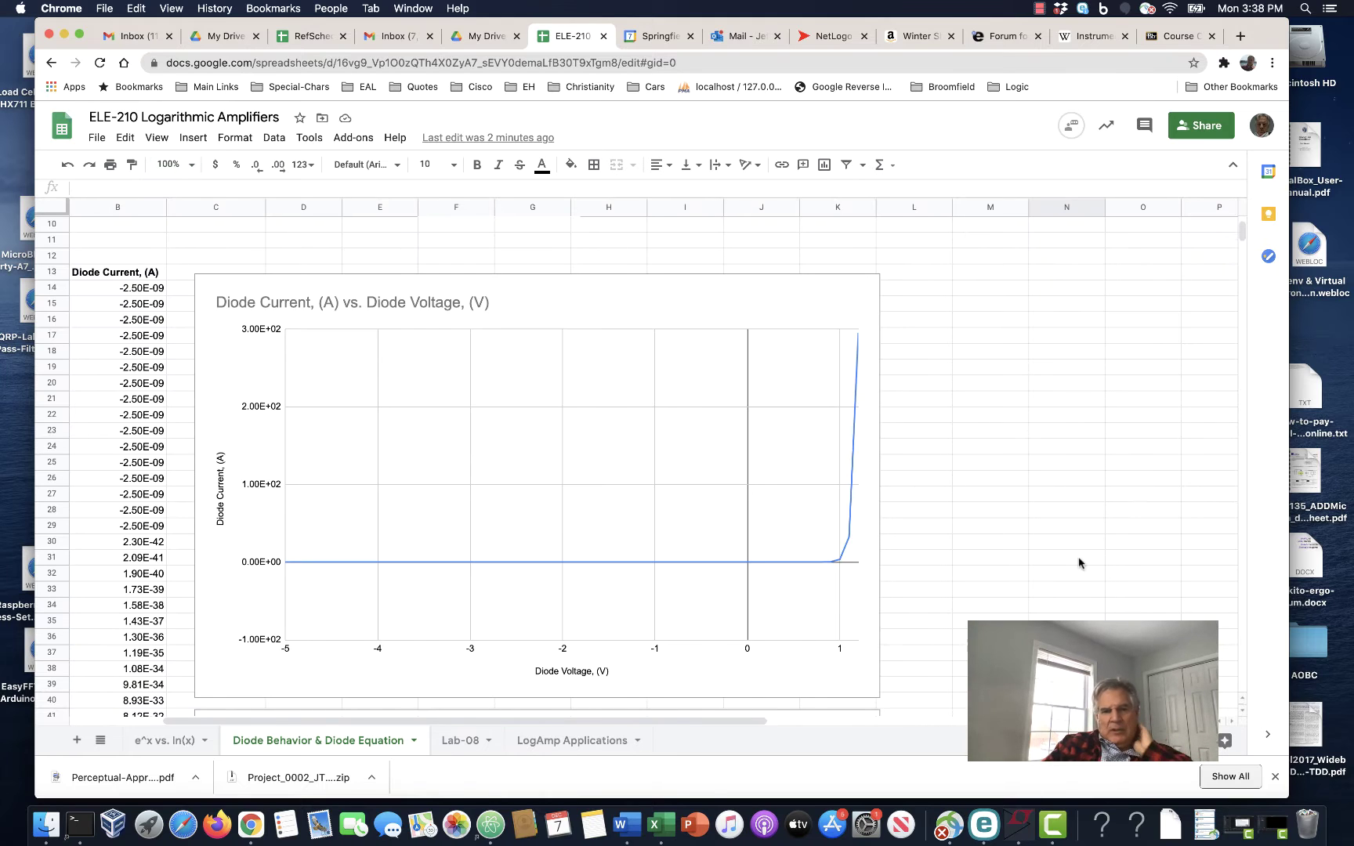
scroll(1087, 568, "down", 5)
scroll(1084, 575, "right", 3)
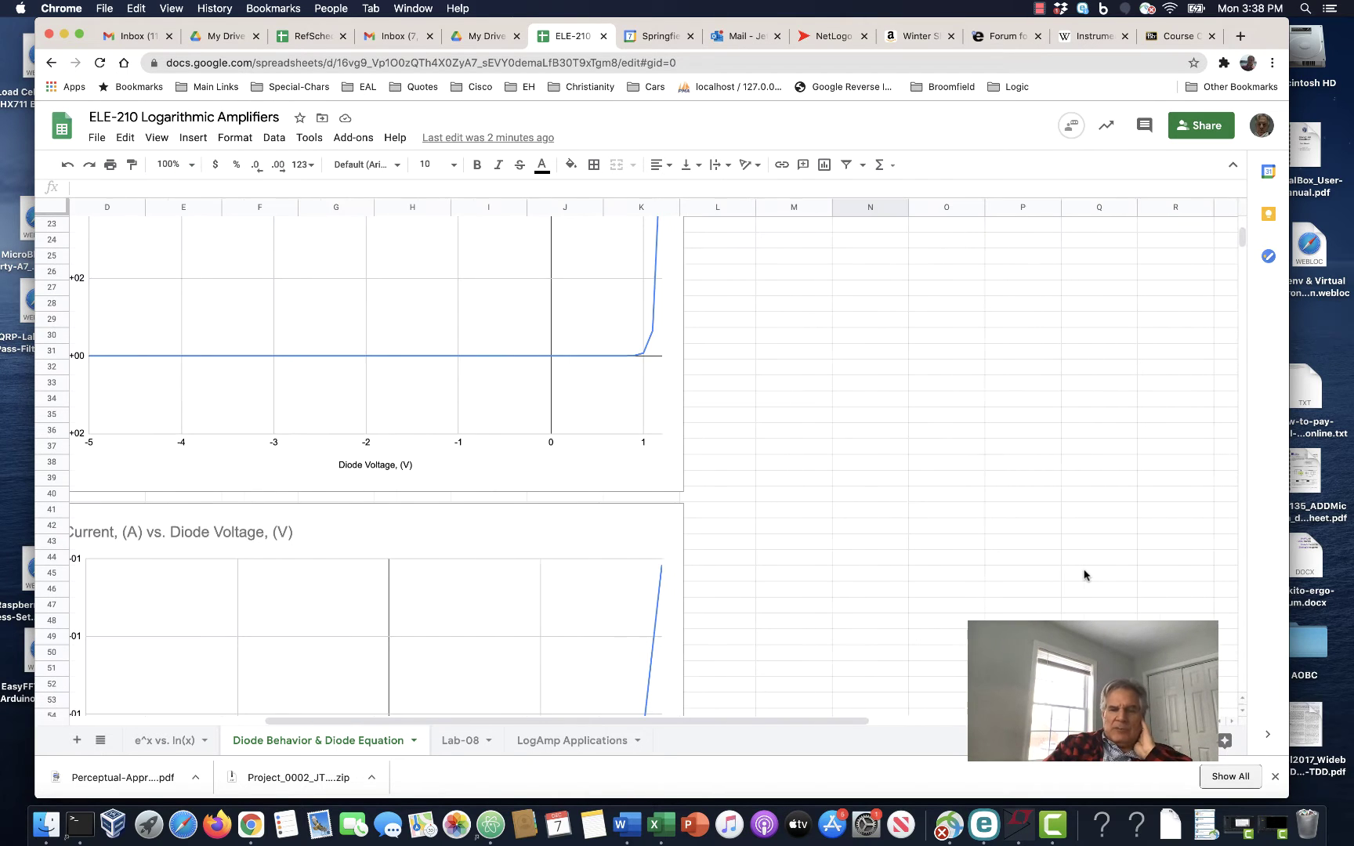
scroll(1084, 575, "up", 4)
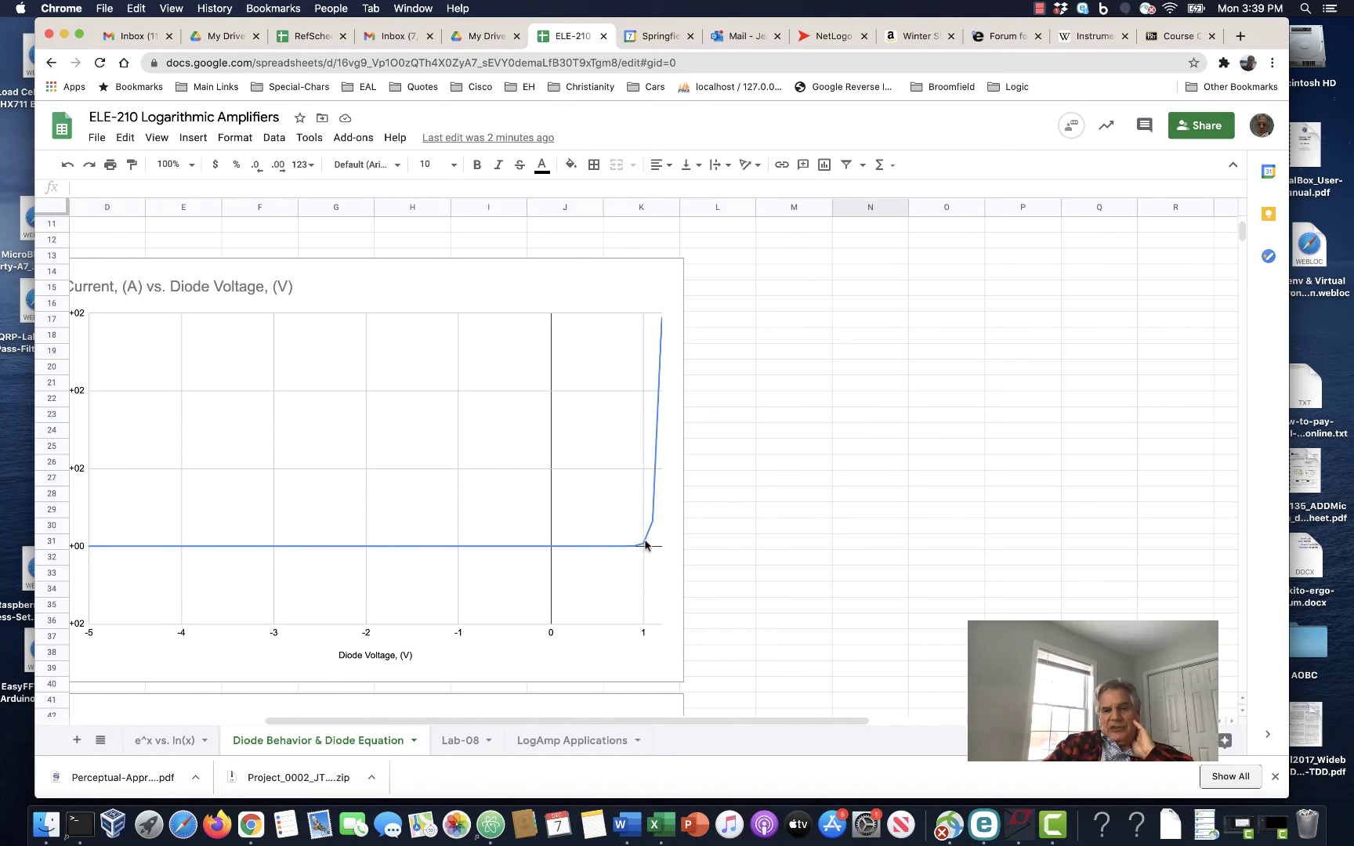
Select both diode current charts and inspect the second chart's 0.7 and 0.8 V points
left_click(675, 474)
scroll(915, 600, "down", 10)
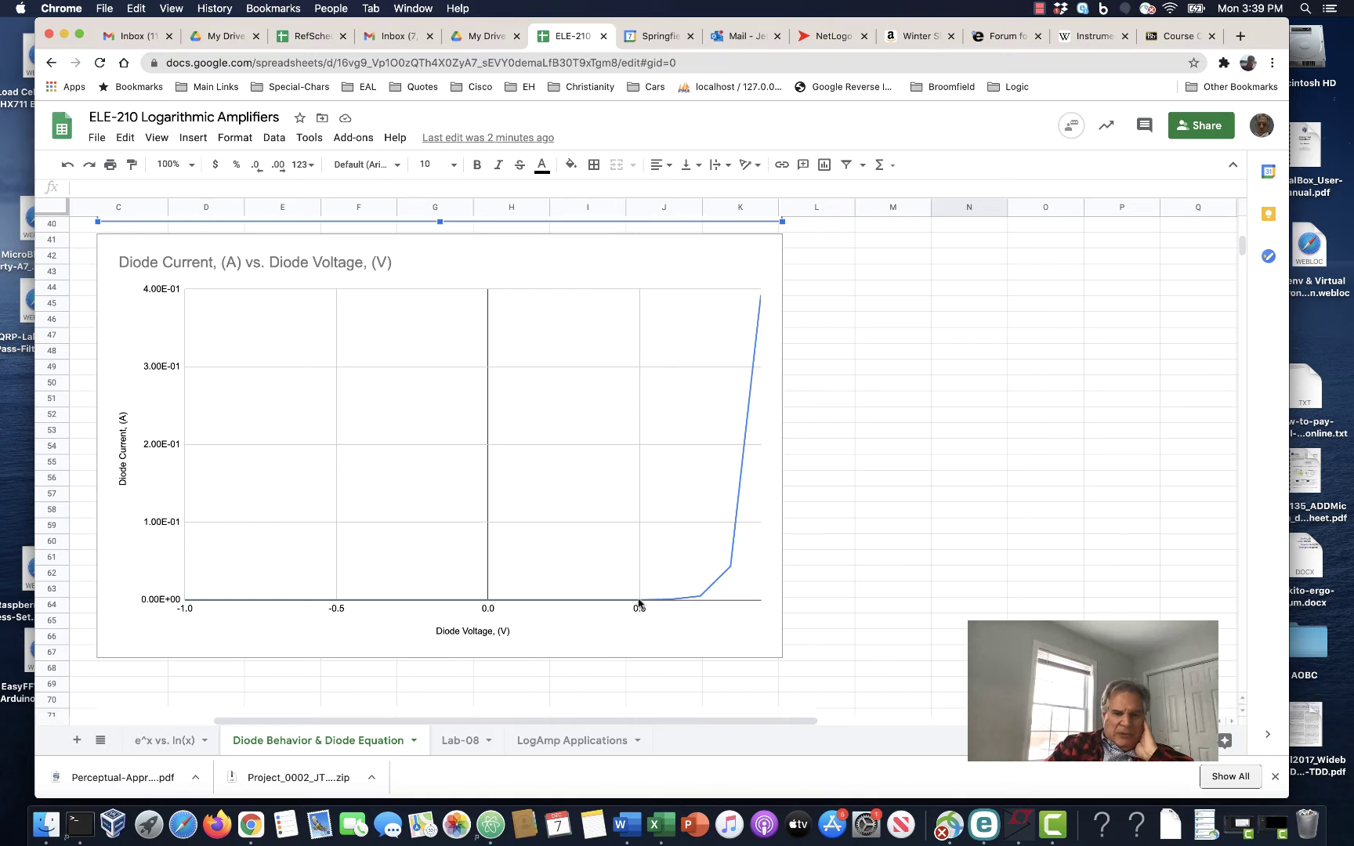
left_click(667, 600)
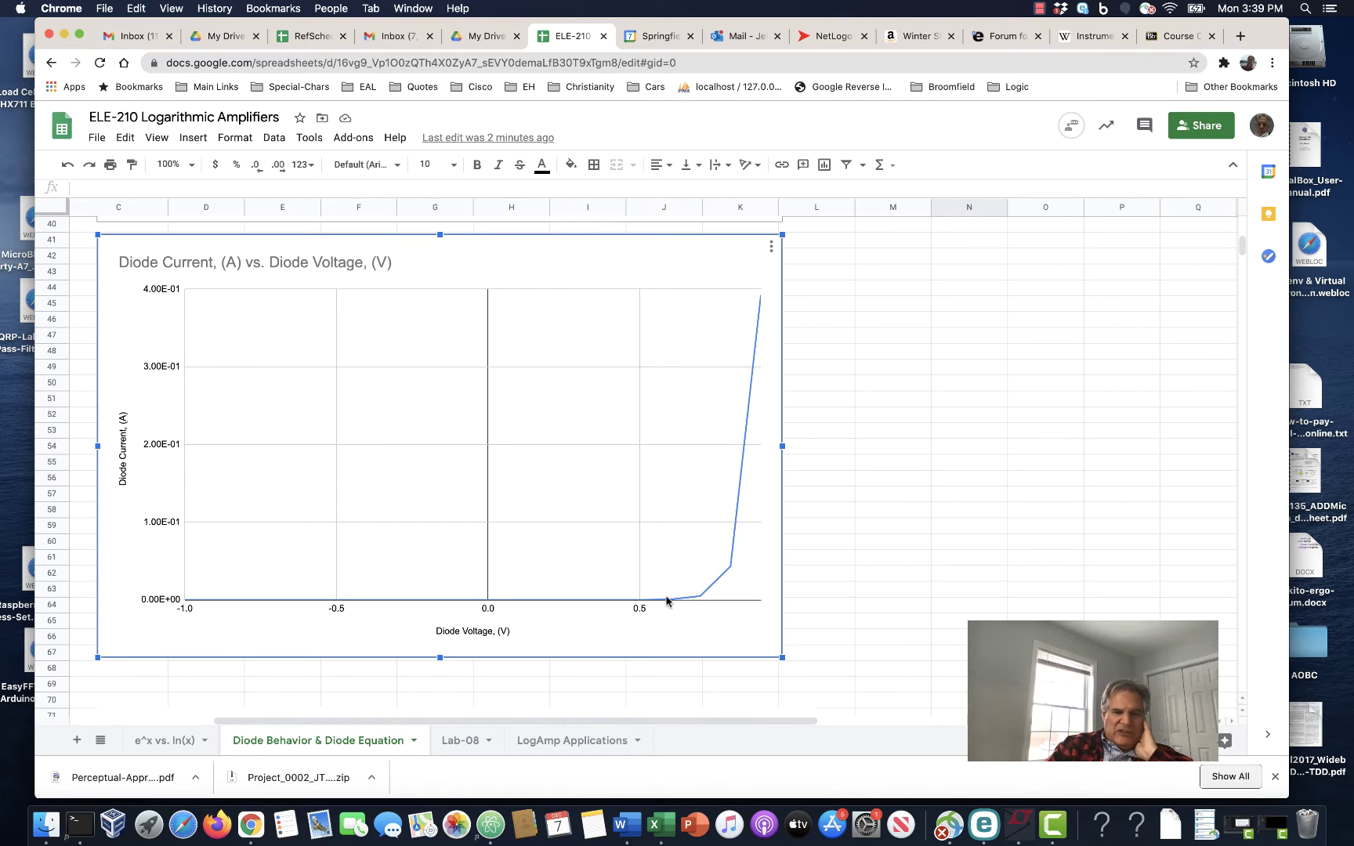
mouse_move(700, 599)
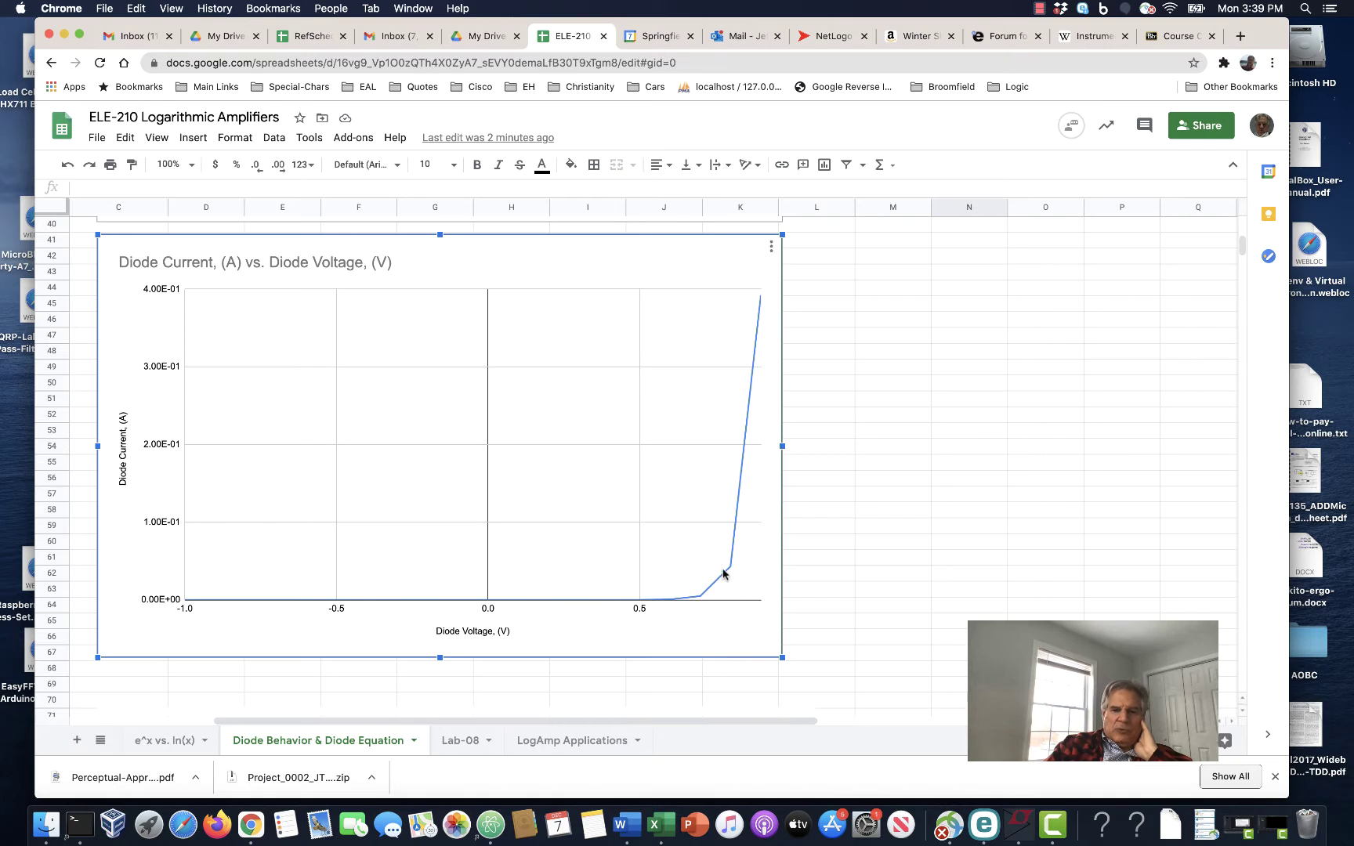
mouse_move(729, 566)
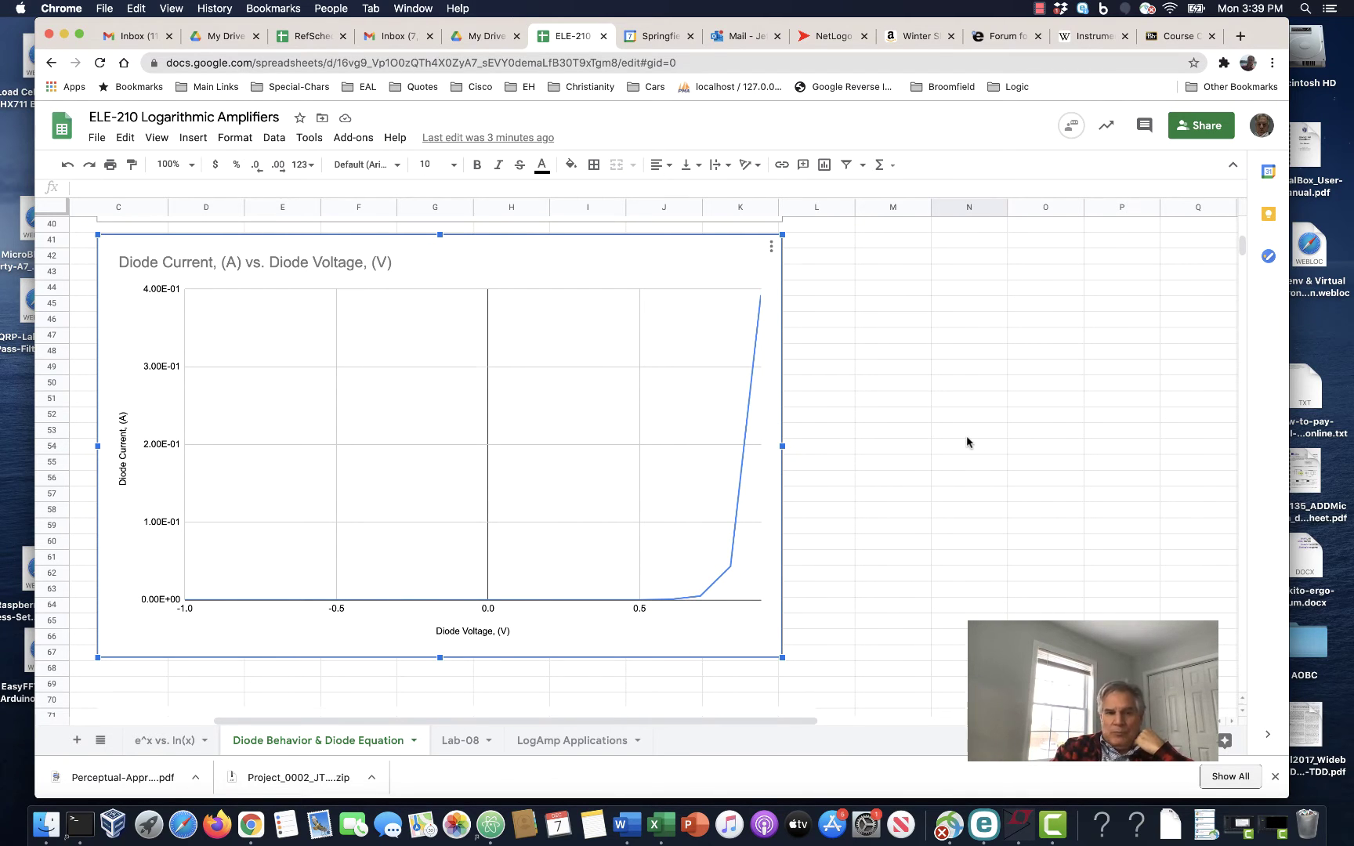
scroll(966, 442, "up", 12)
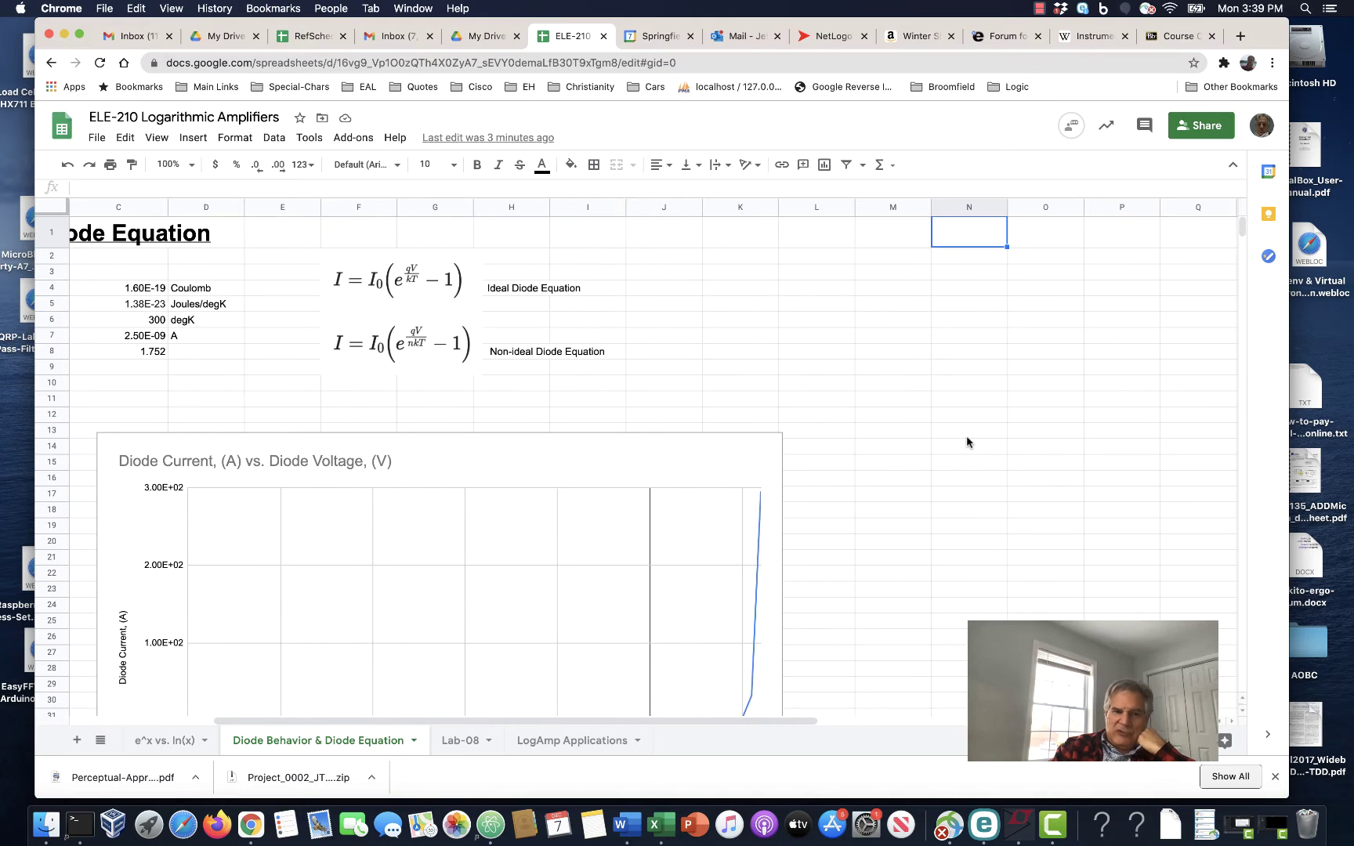
scroll(966, 441, "left", 4)
scroll(967, 442, "down", 20)
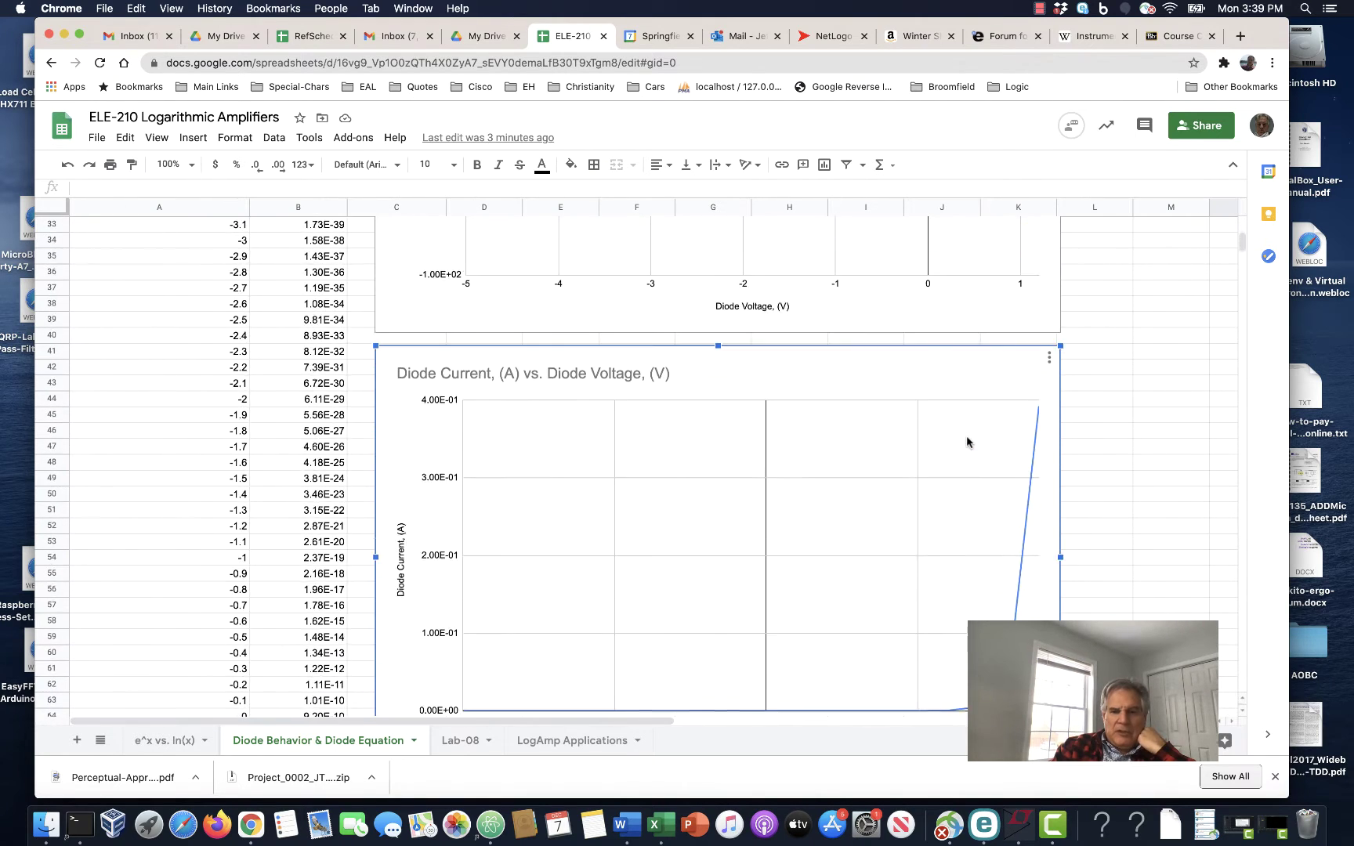
scroll(967, 442, "up", 3)
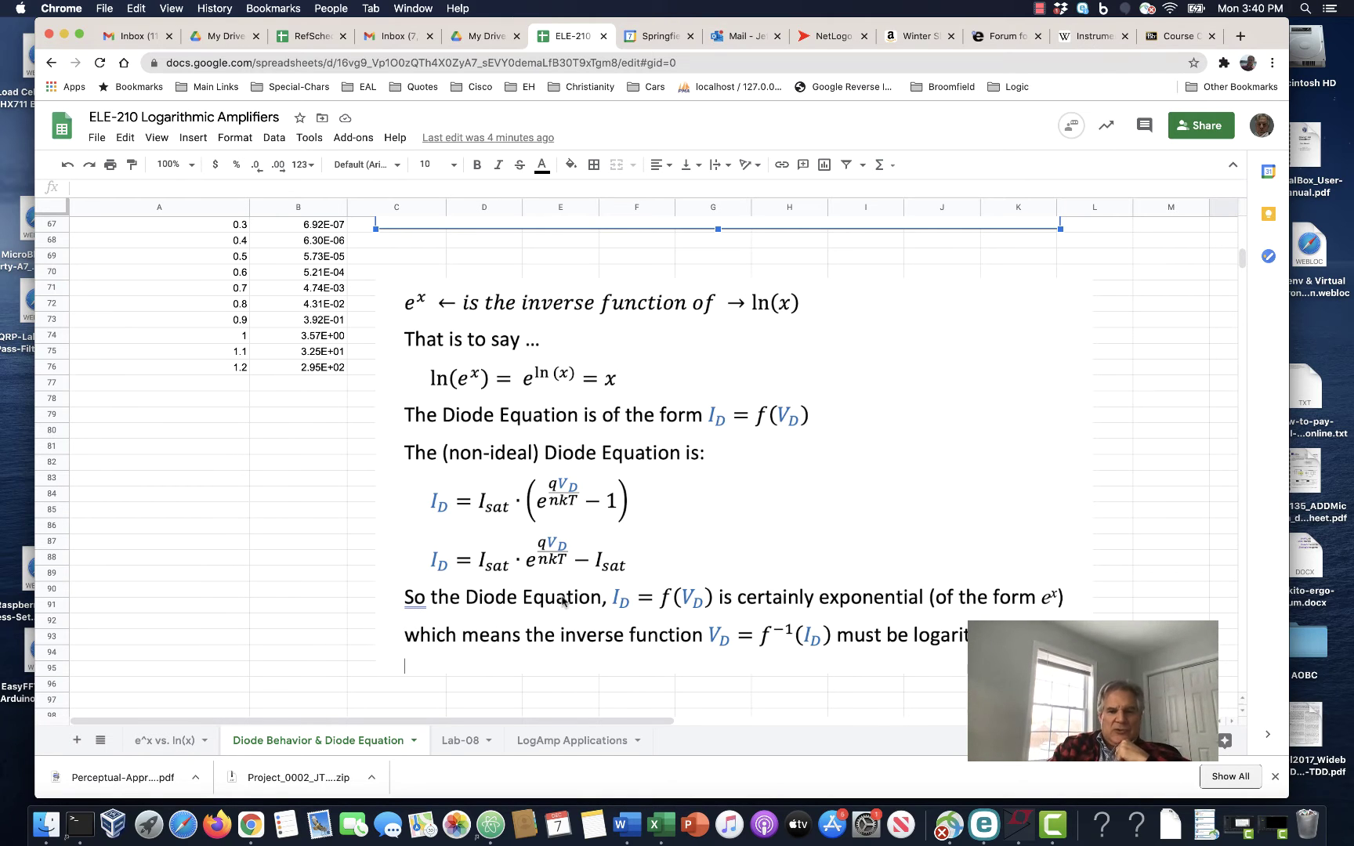
left_click(623, 605)
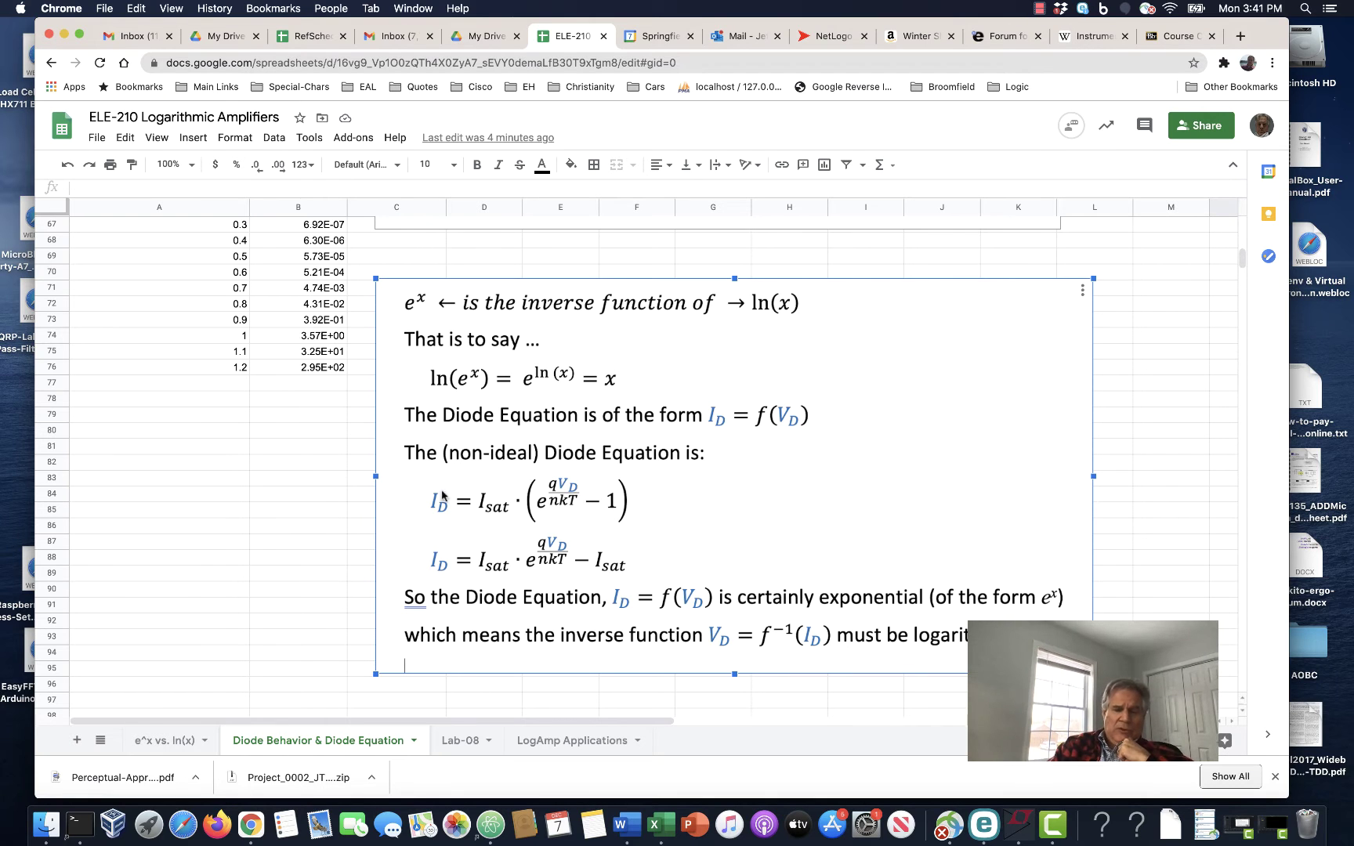
left_click(221, 557)
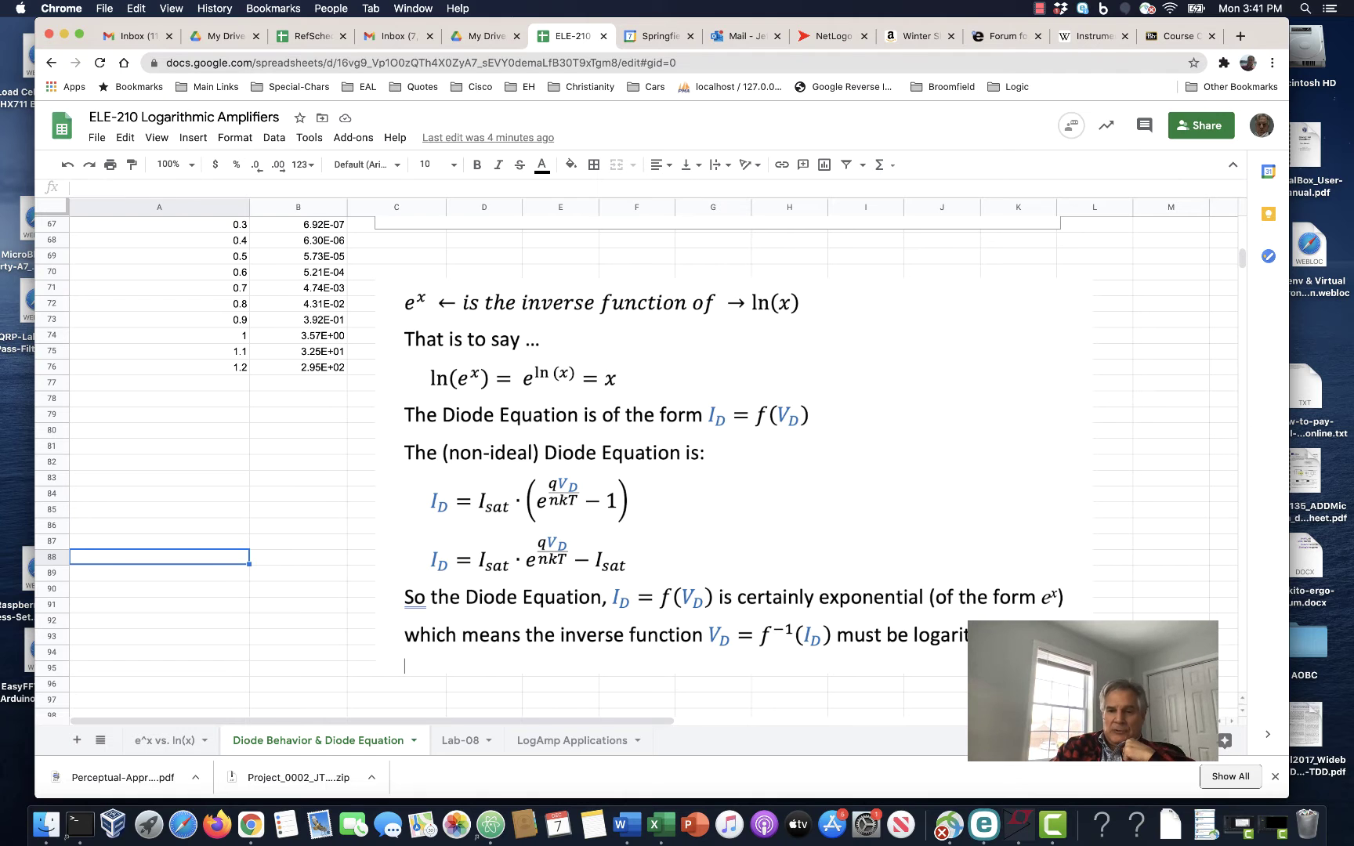
scroll(552, 470, "down", 3)
scroll(552, 470, "up", 5)
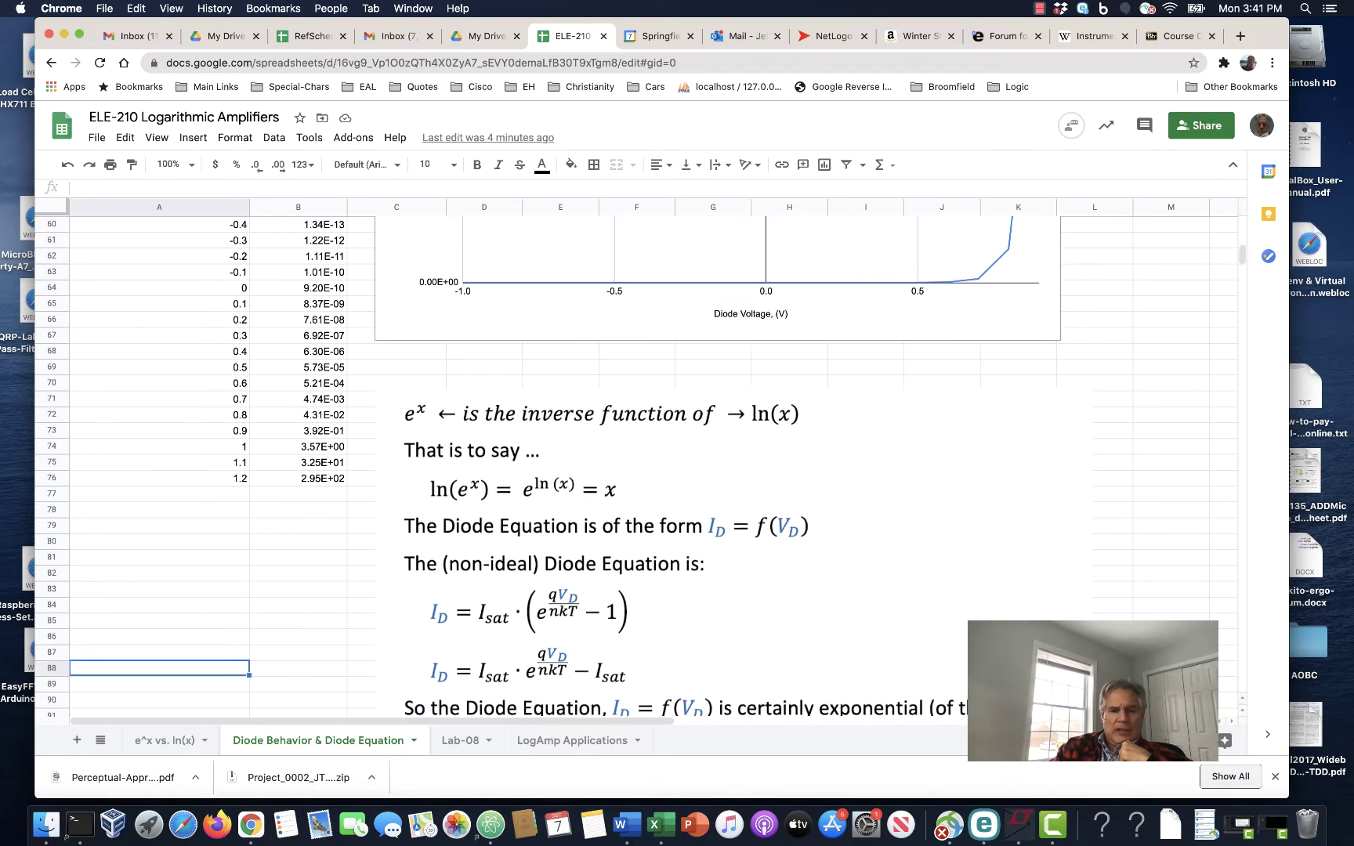
On the Lab-08 sheet, follow the L11 link to the OpAmp-Log-Amp_0002 schematic in EasyEDA
left_click(454, 741)
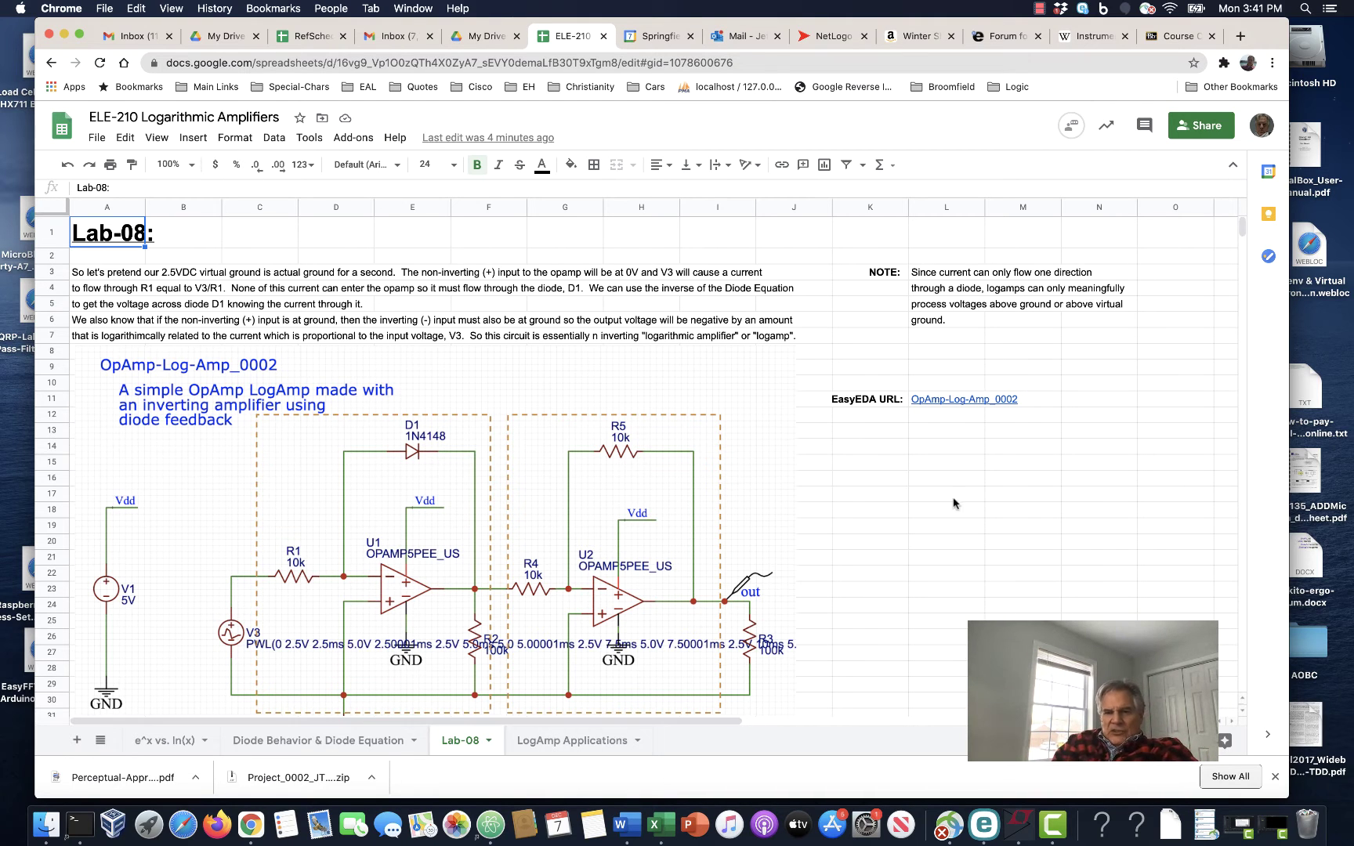
mouse_move(948, 401)
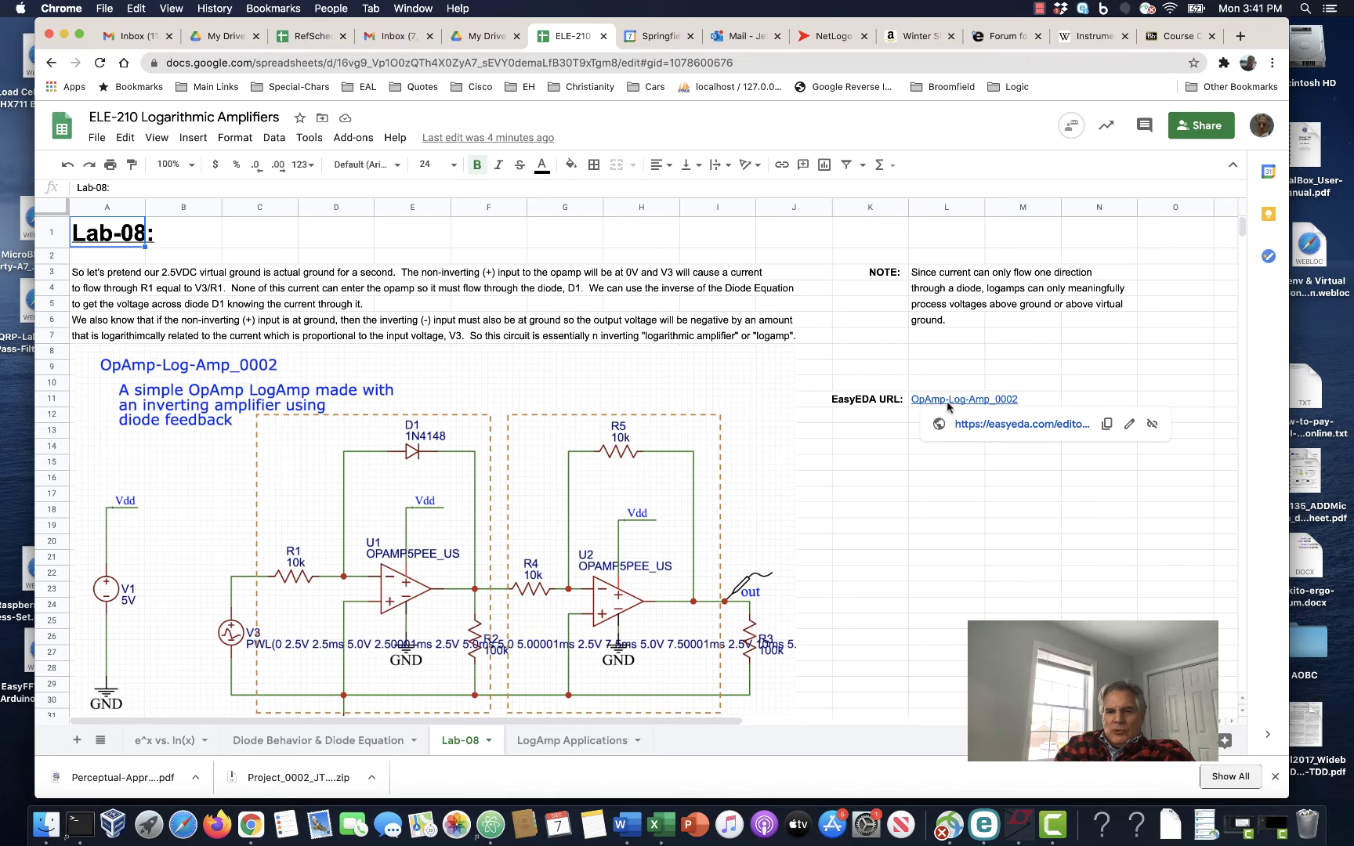
left_click(1022, 424)
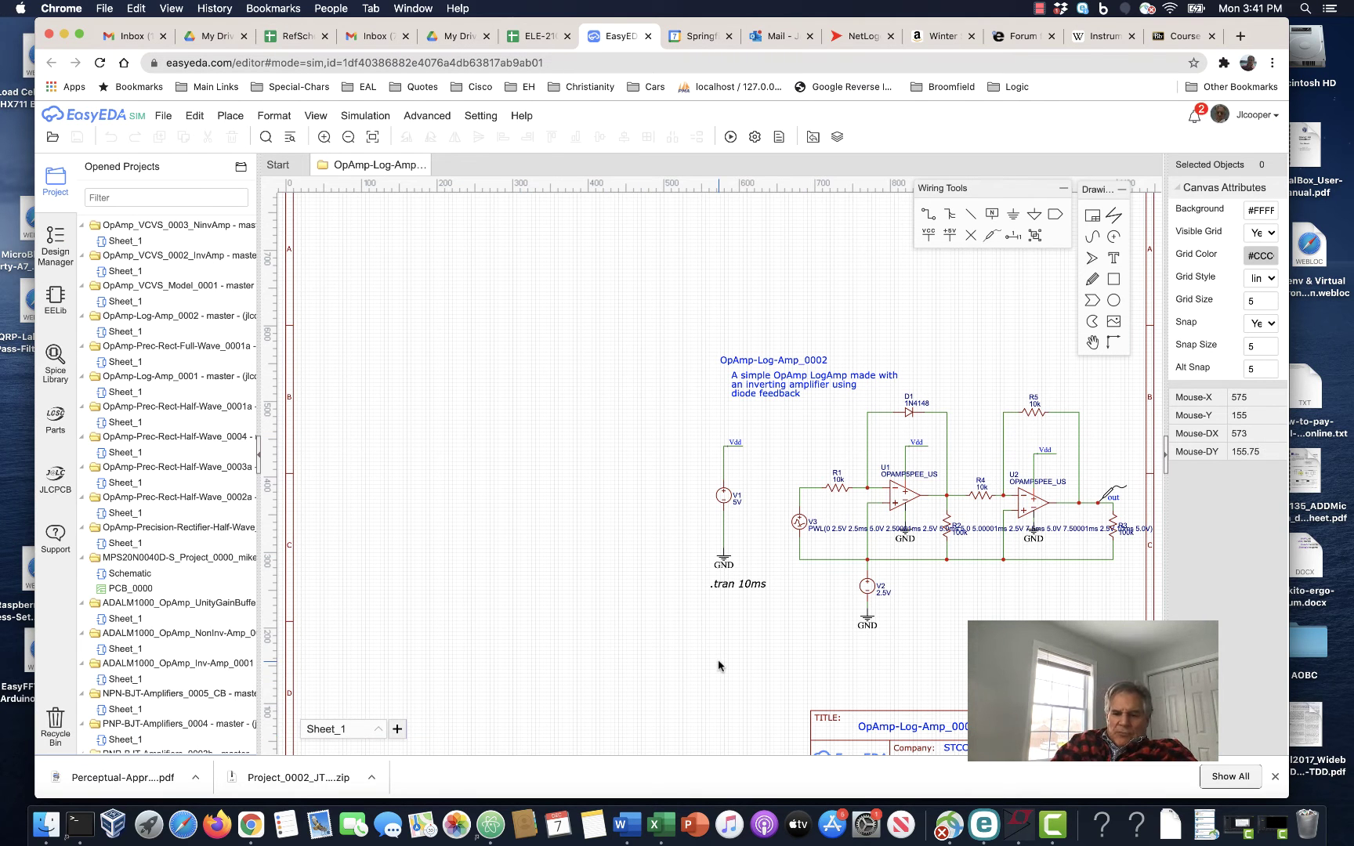
Pan and zoom in twice so U1, U2, R4, R5 and the out node fill the canvas
left_click_drag(716, 662, 436, 608)
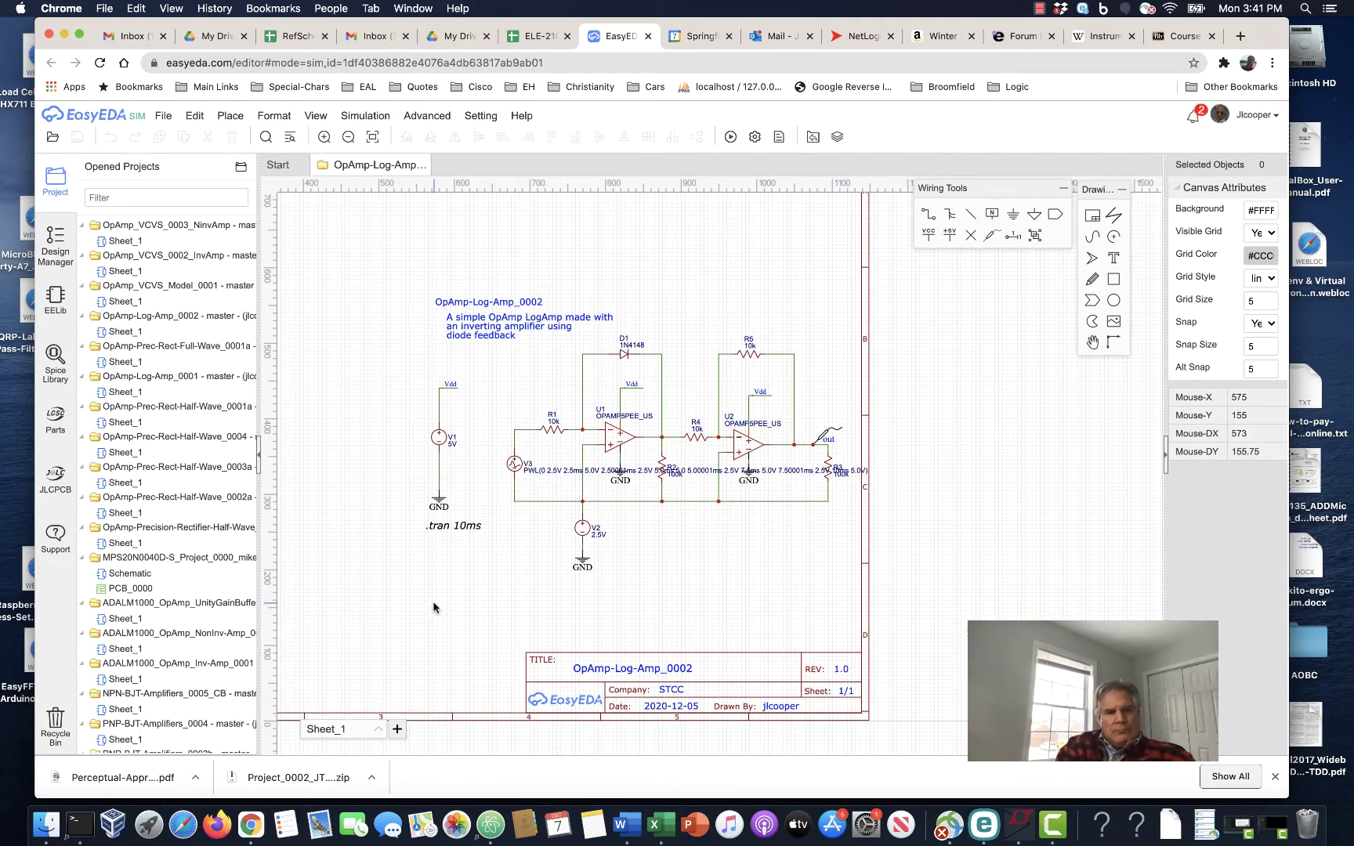
left_click(324, 140)
left_click(324, 141)
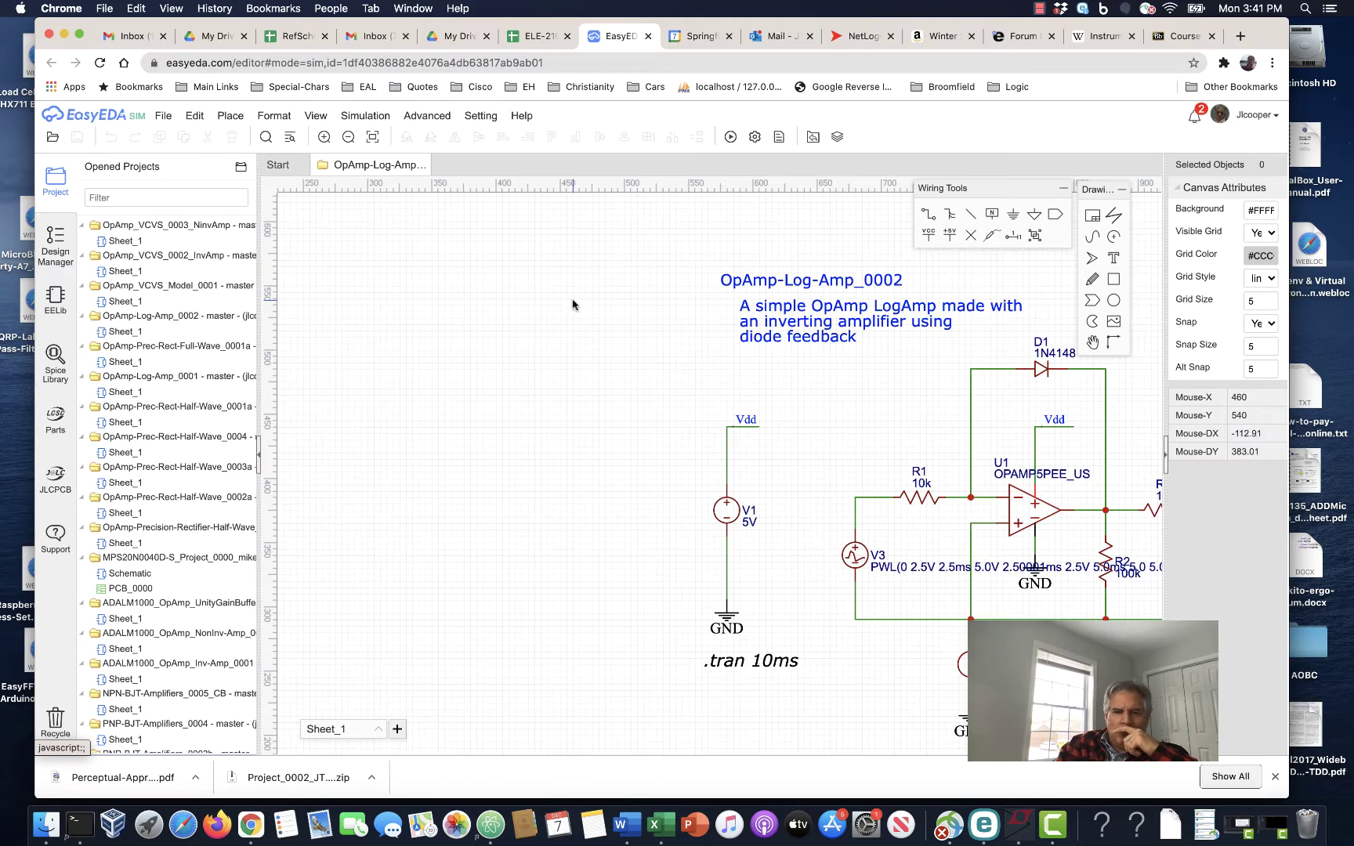
left_click_drag(657, 550, 338, 556)
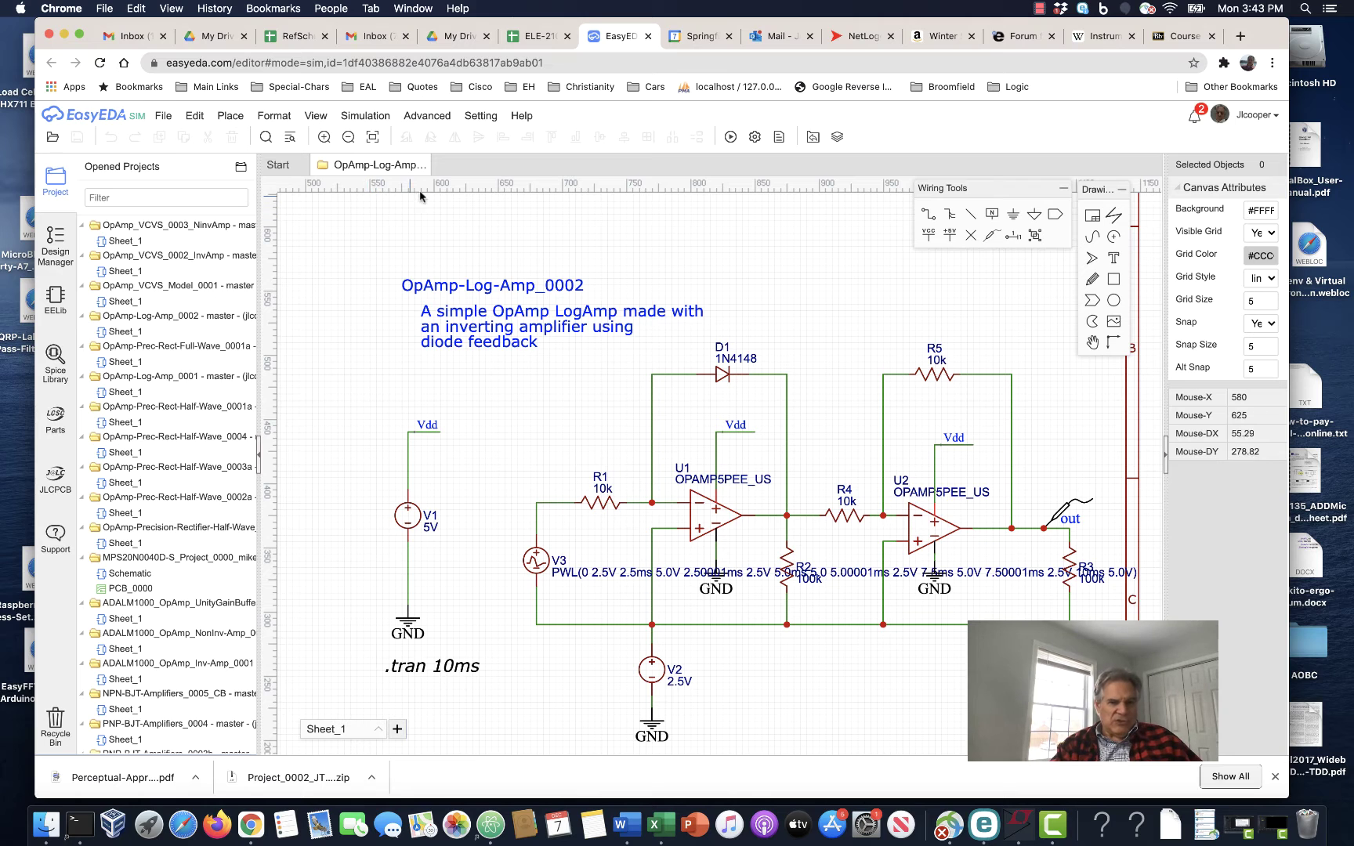
Simulate to plot V(out), return to the schematic, and start placing a voltage probe
left_click(380, 138)
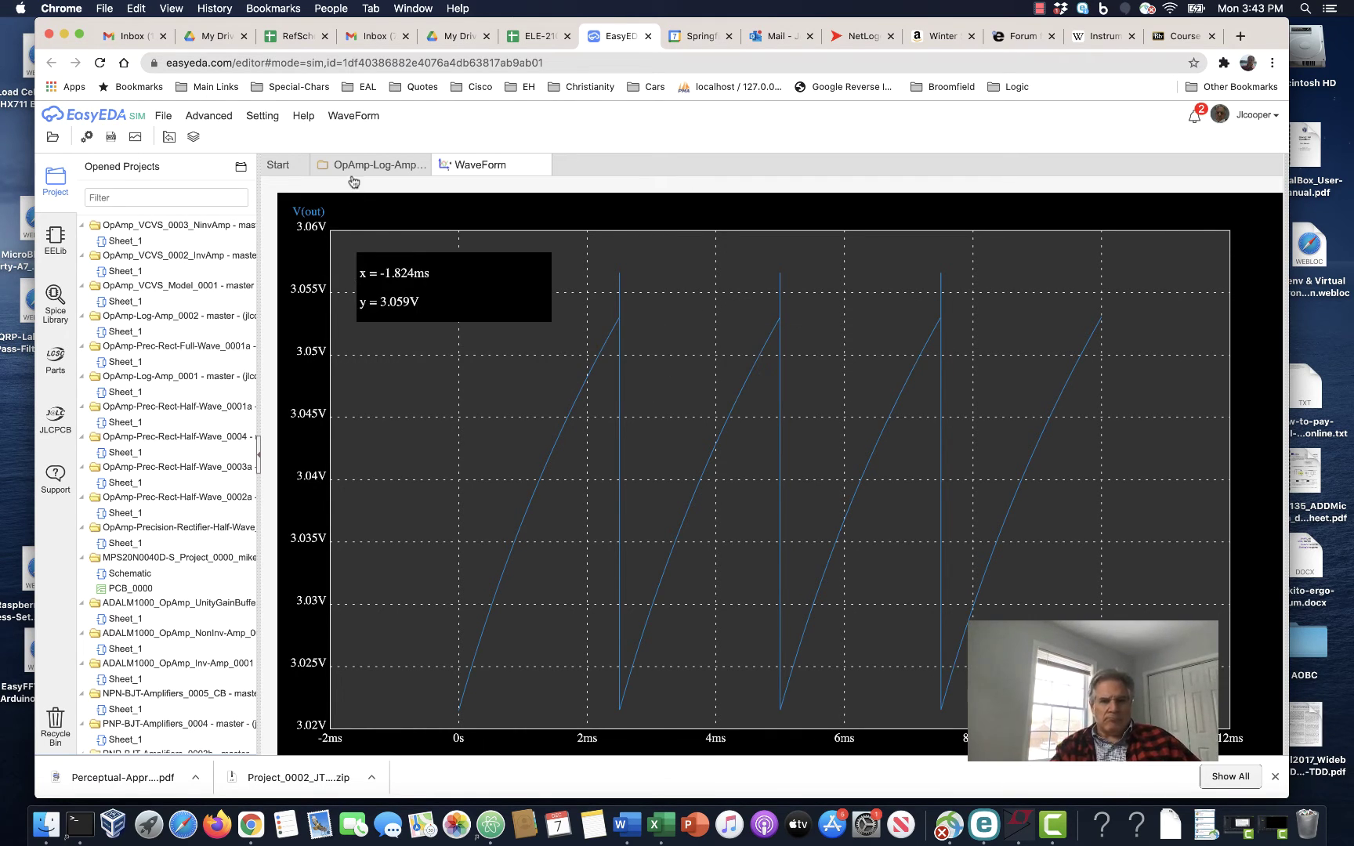
left_click(360, 166)
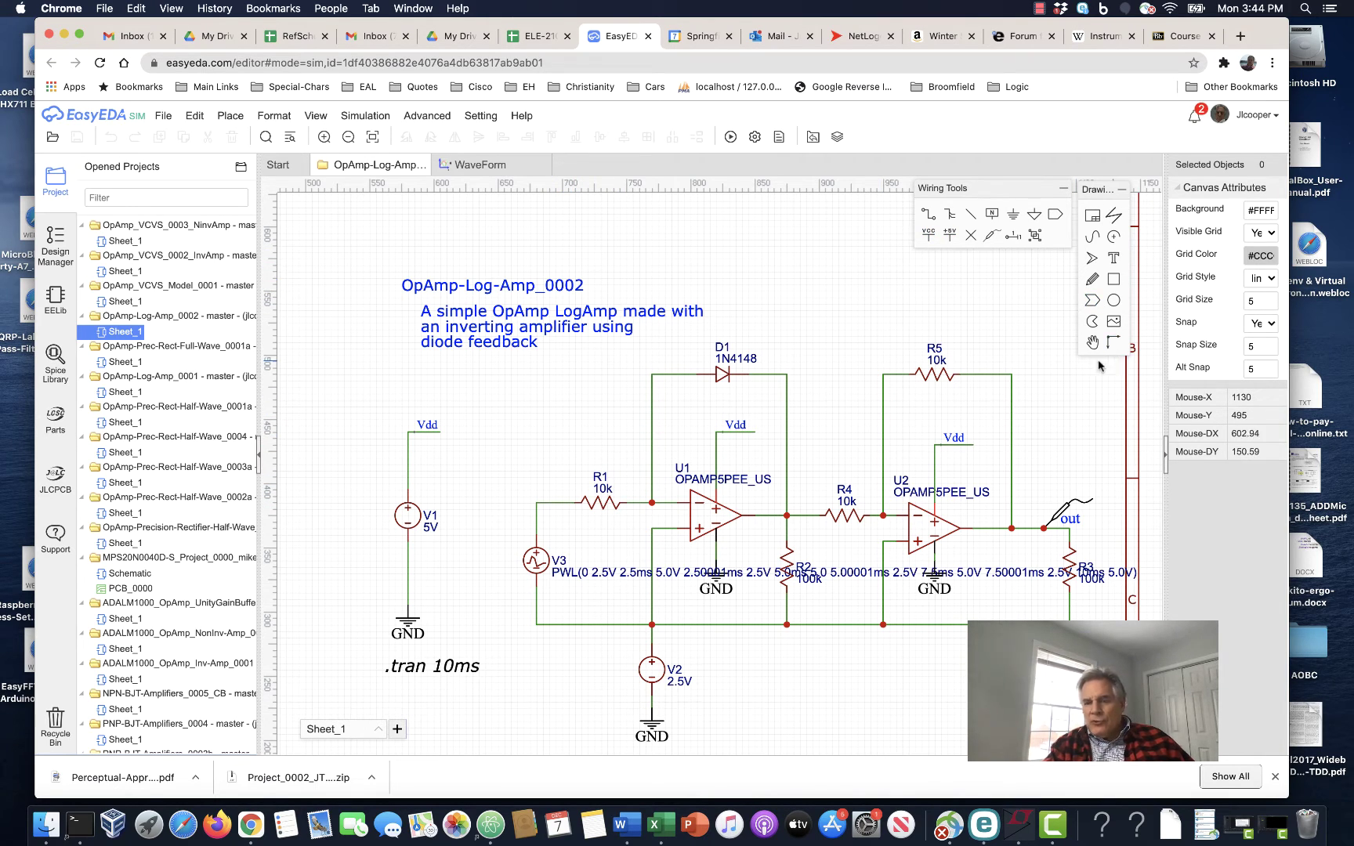
left_click(992, 235)
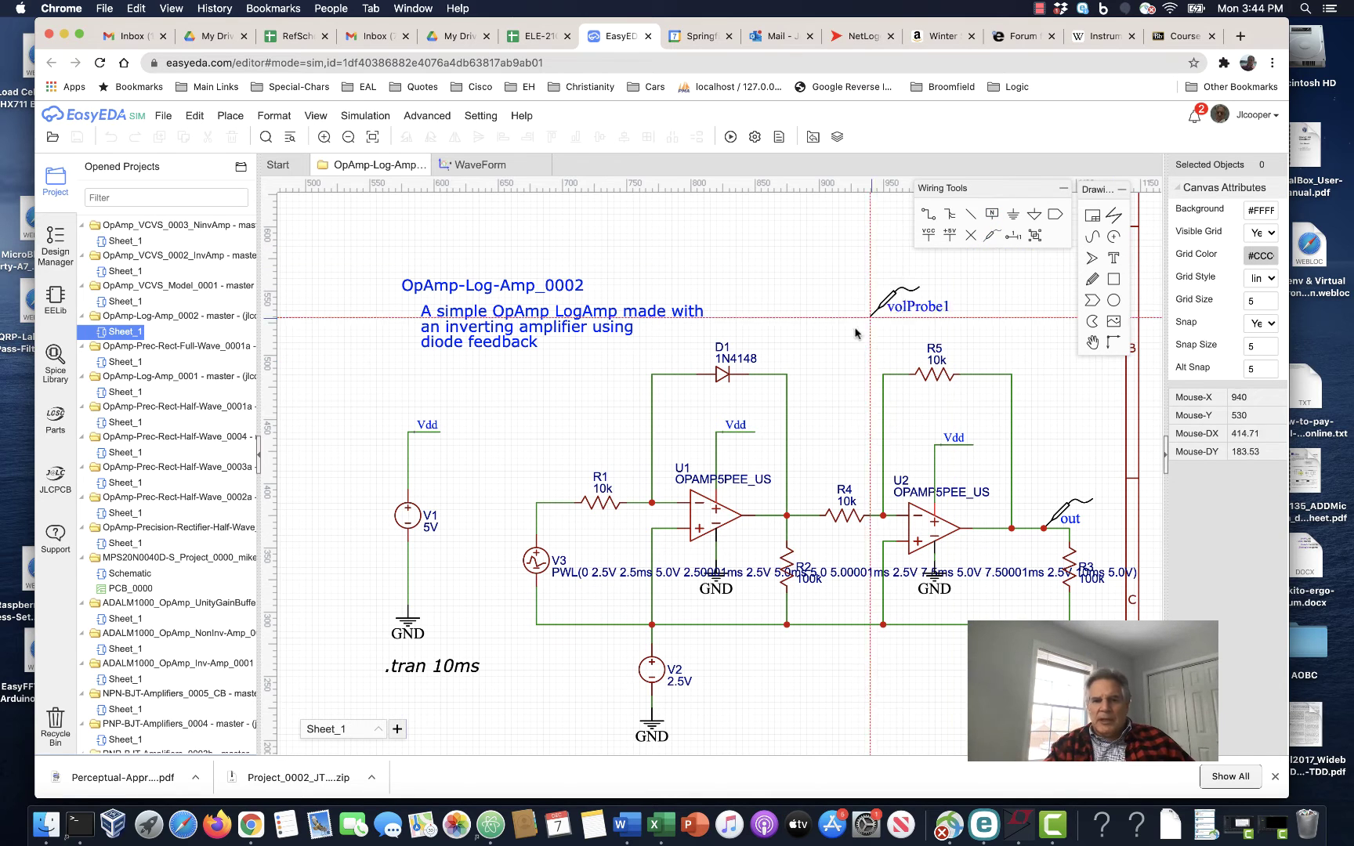
Probe the R1 input wire, undo the duplicate probe, and rename the probe 'in'
left_click(546, 505)
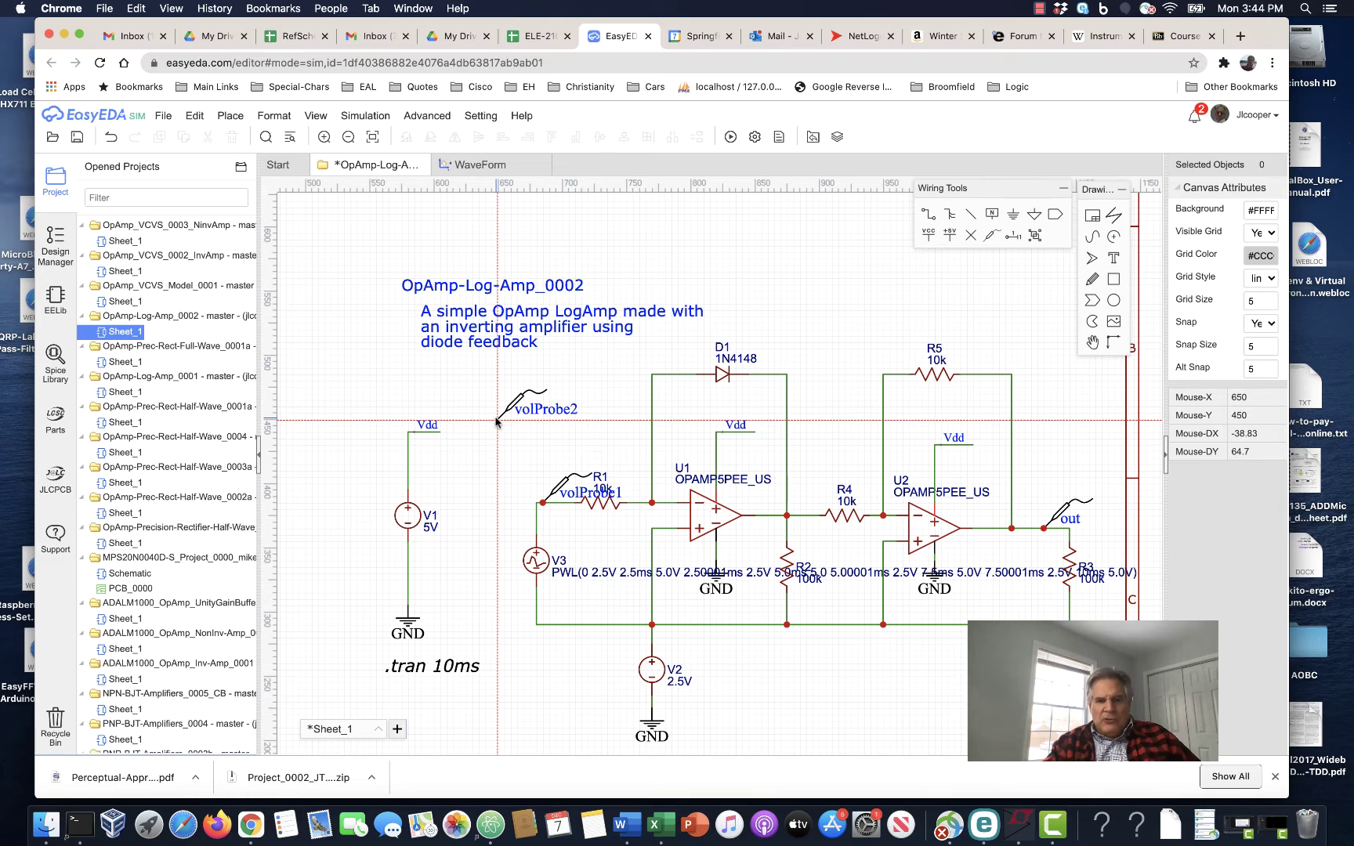
key("Escape")
key("ctrl+z")
left_click(572, 498)
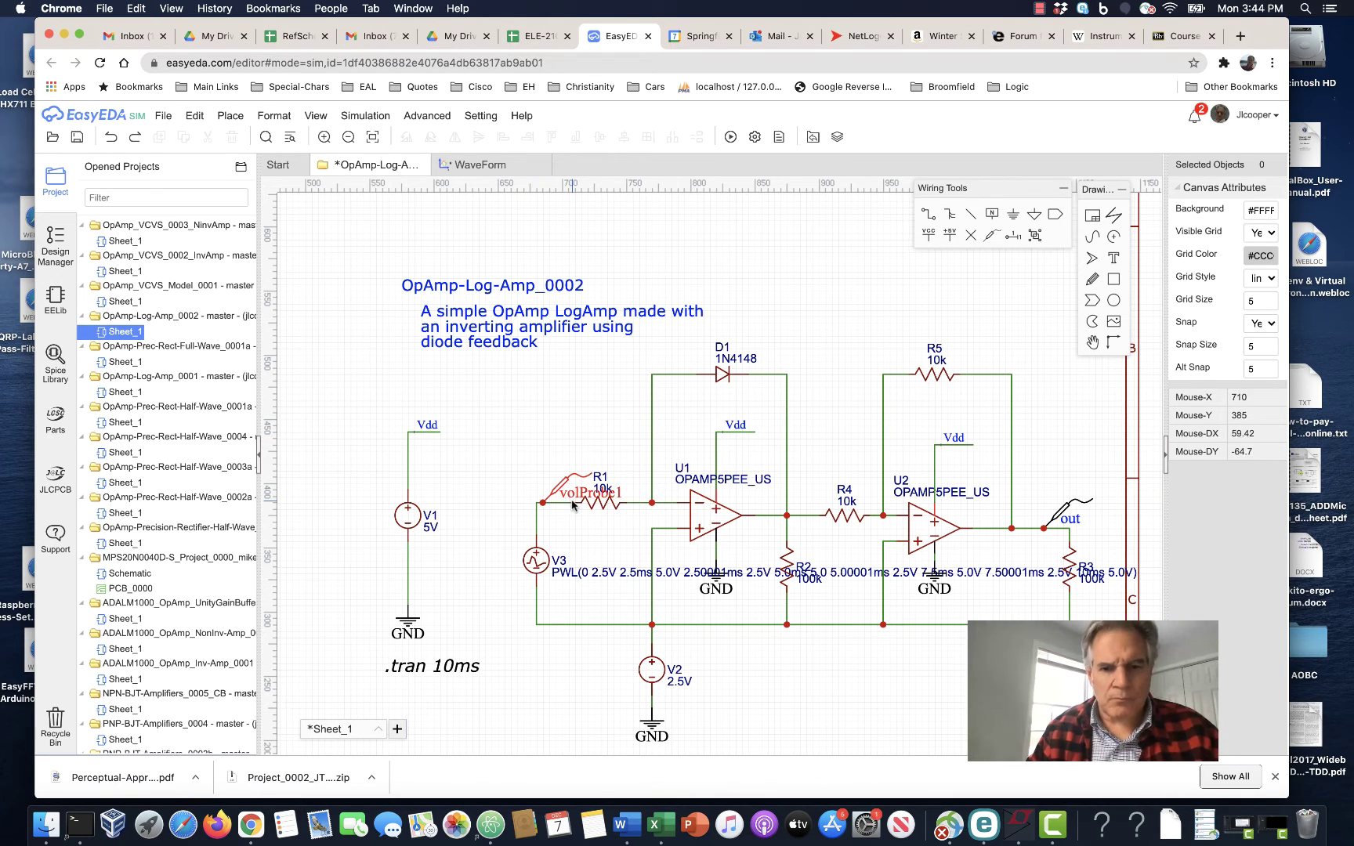
double_click(572, 498)
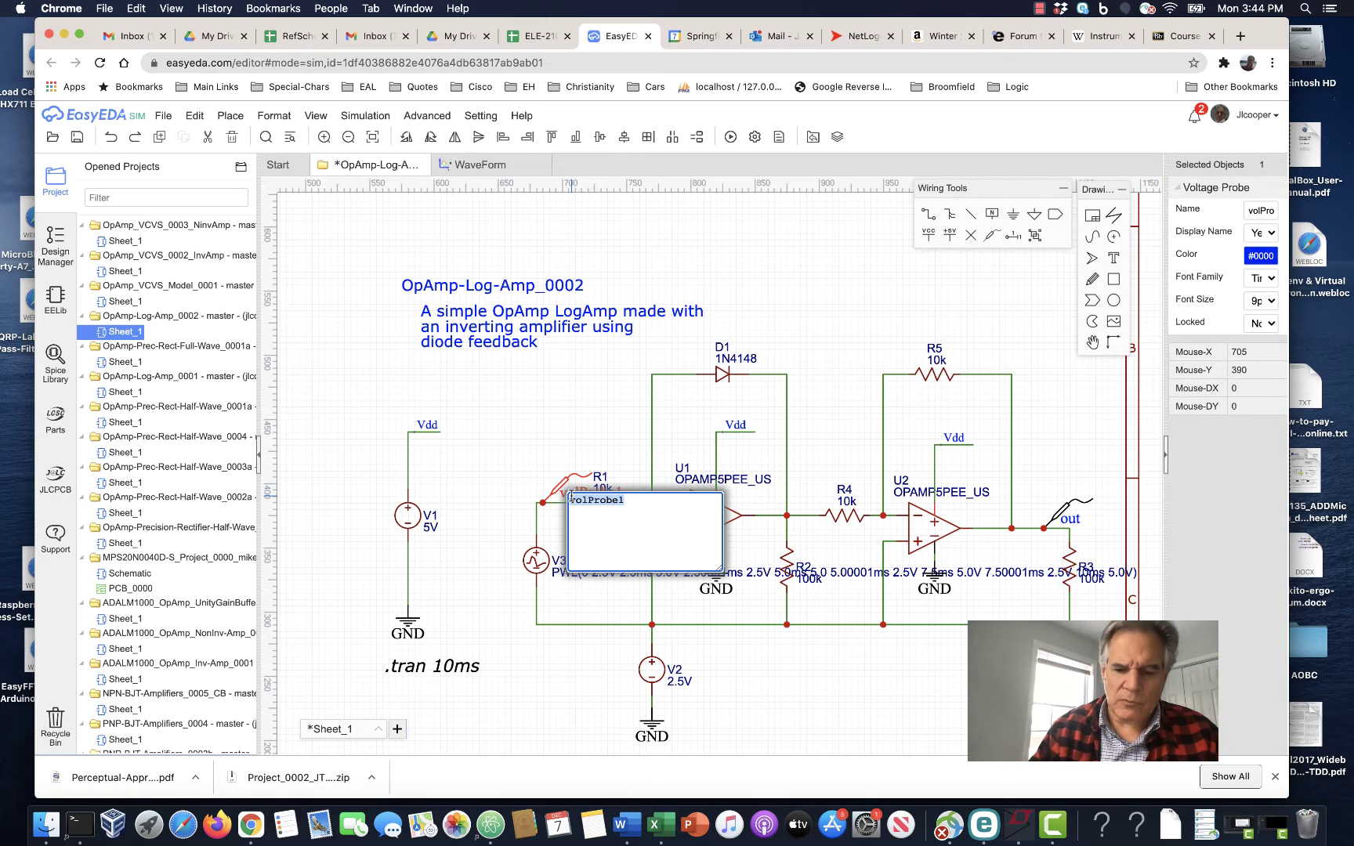
type("in")
key("Return")
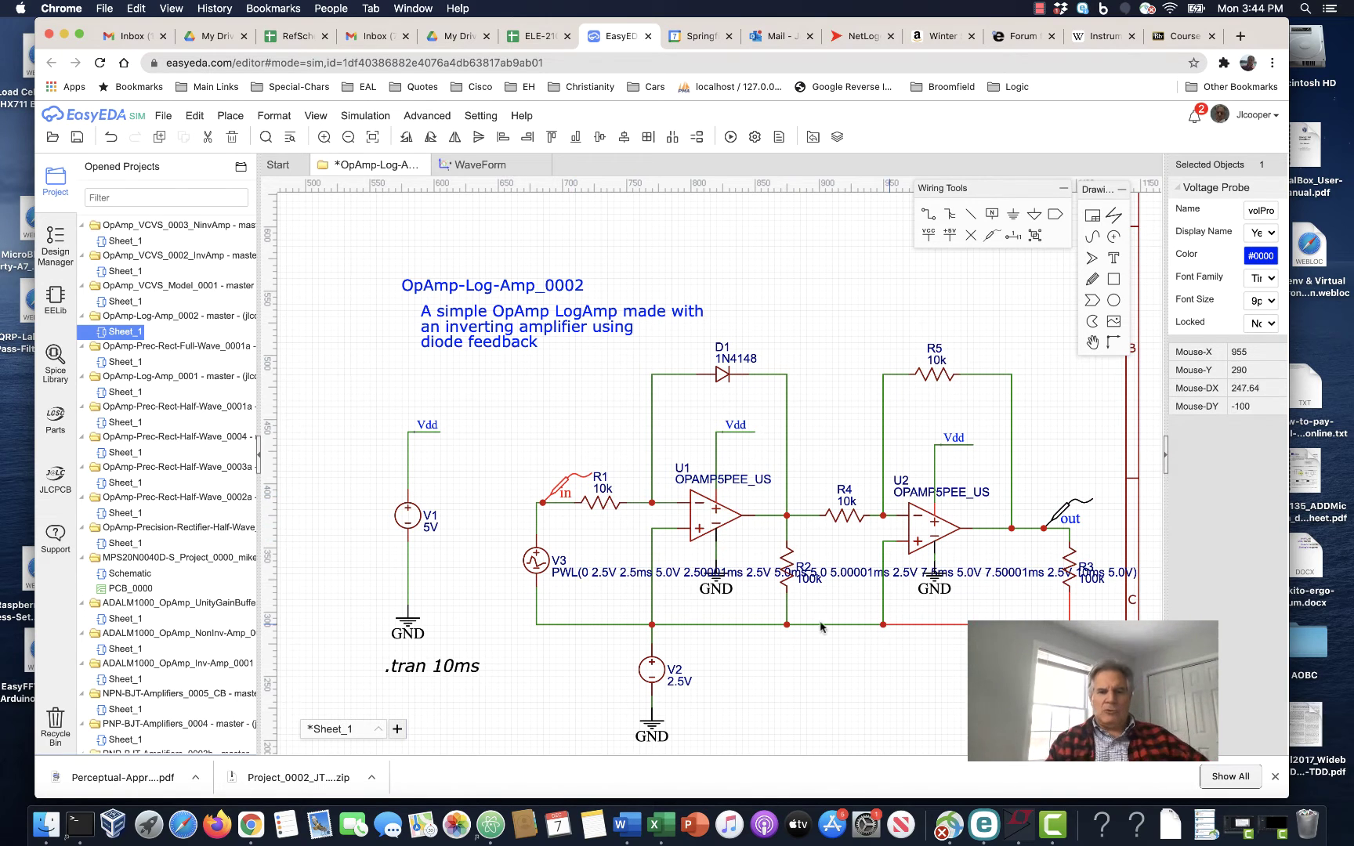
Rerun the simulation to plot V(in) against V(out), then close the waveform
left_click(539, 166)
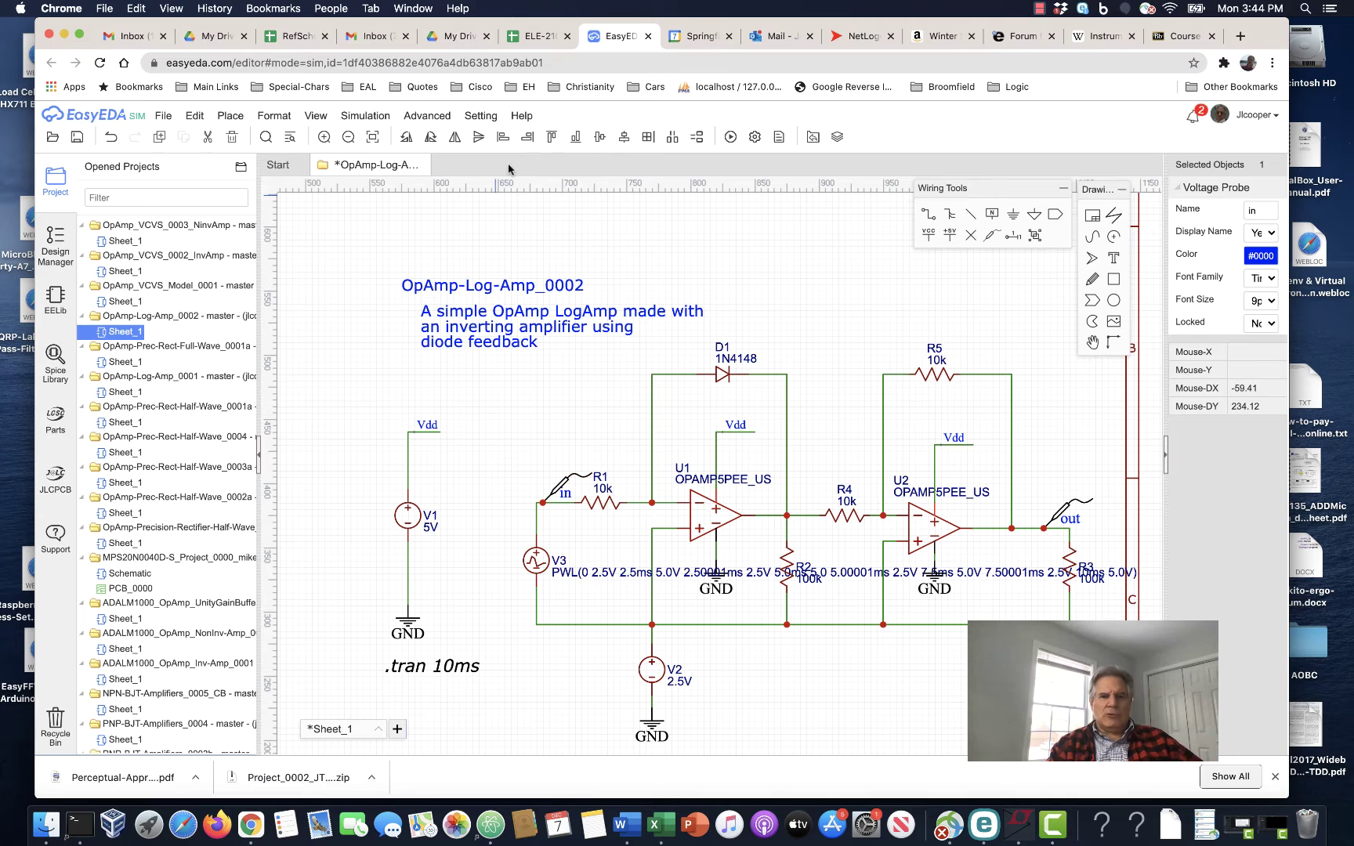
left_click(373, 138)
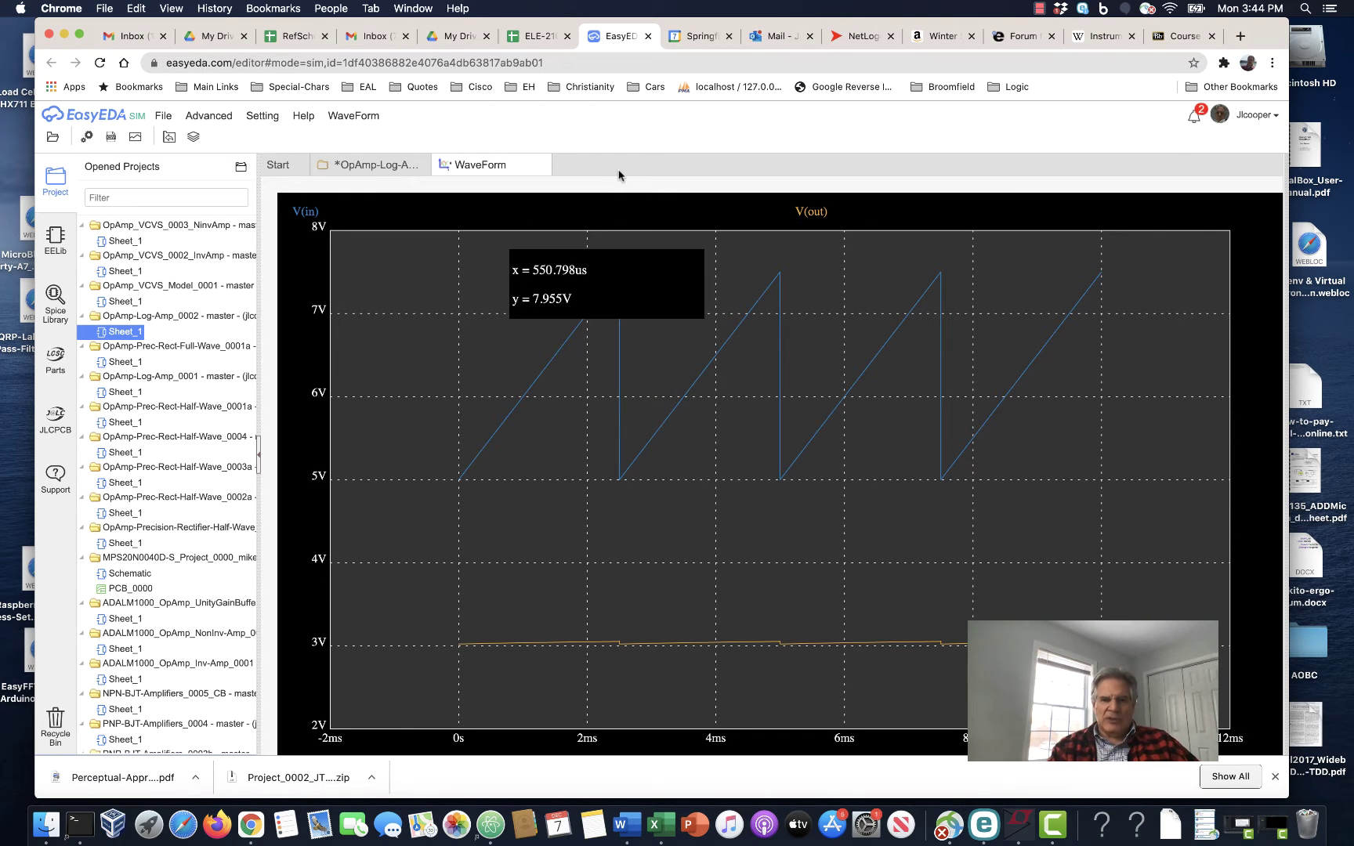
left_click(541, 166)
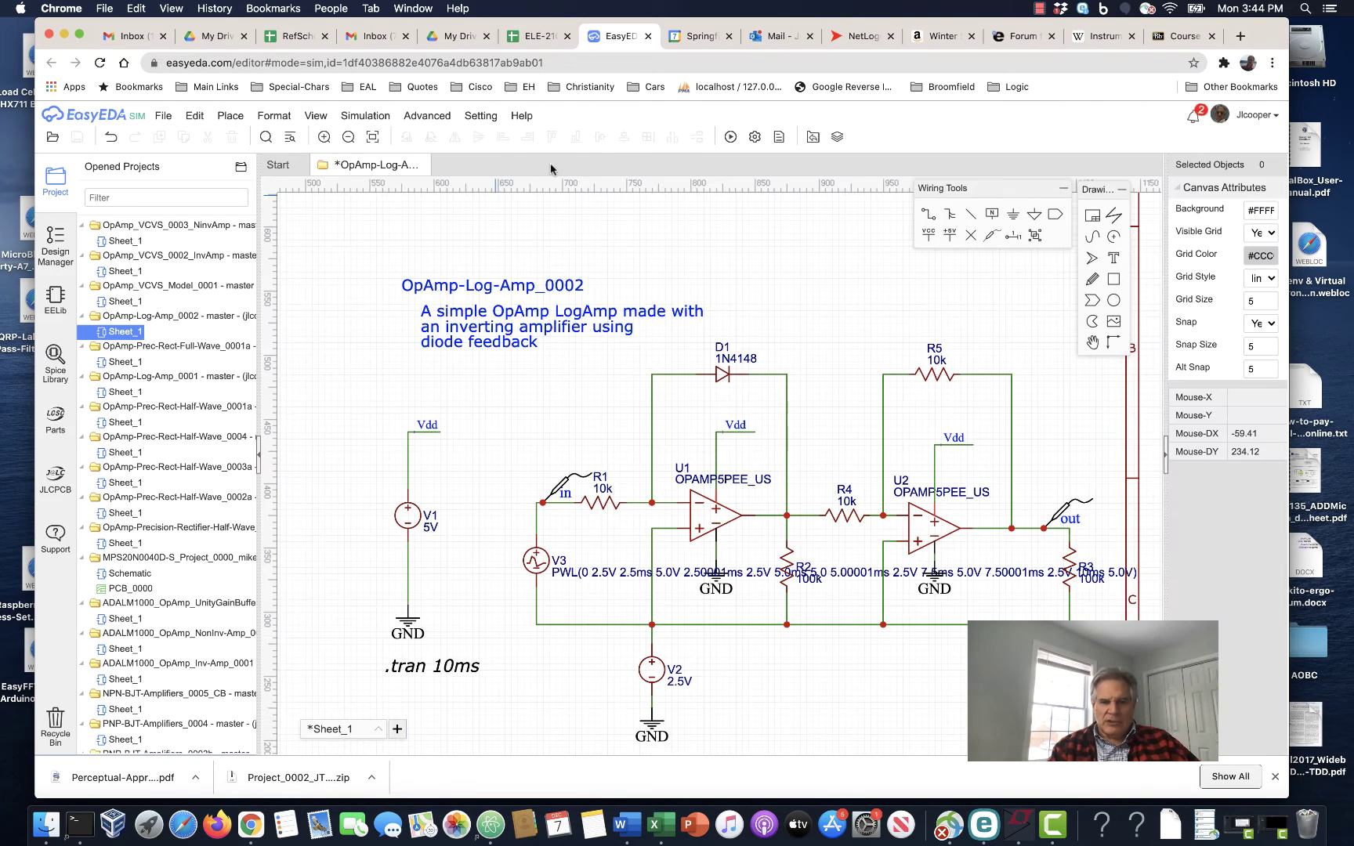
Delete the in probe, rerun the simulation for V(out) only, and return to the ELE-210 sheet
left_click(567, 496)
key("Delete")
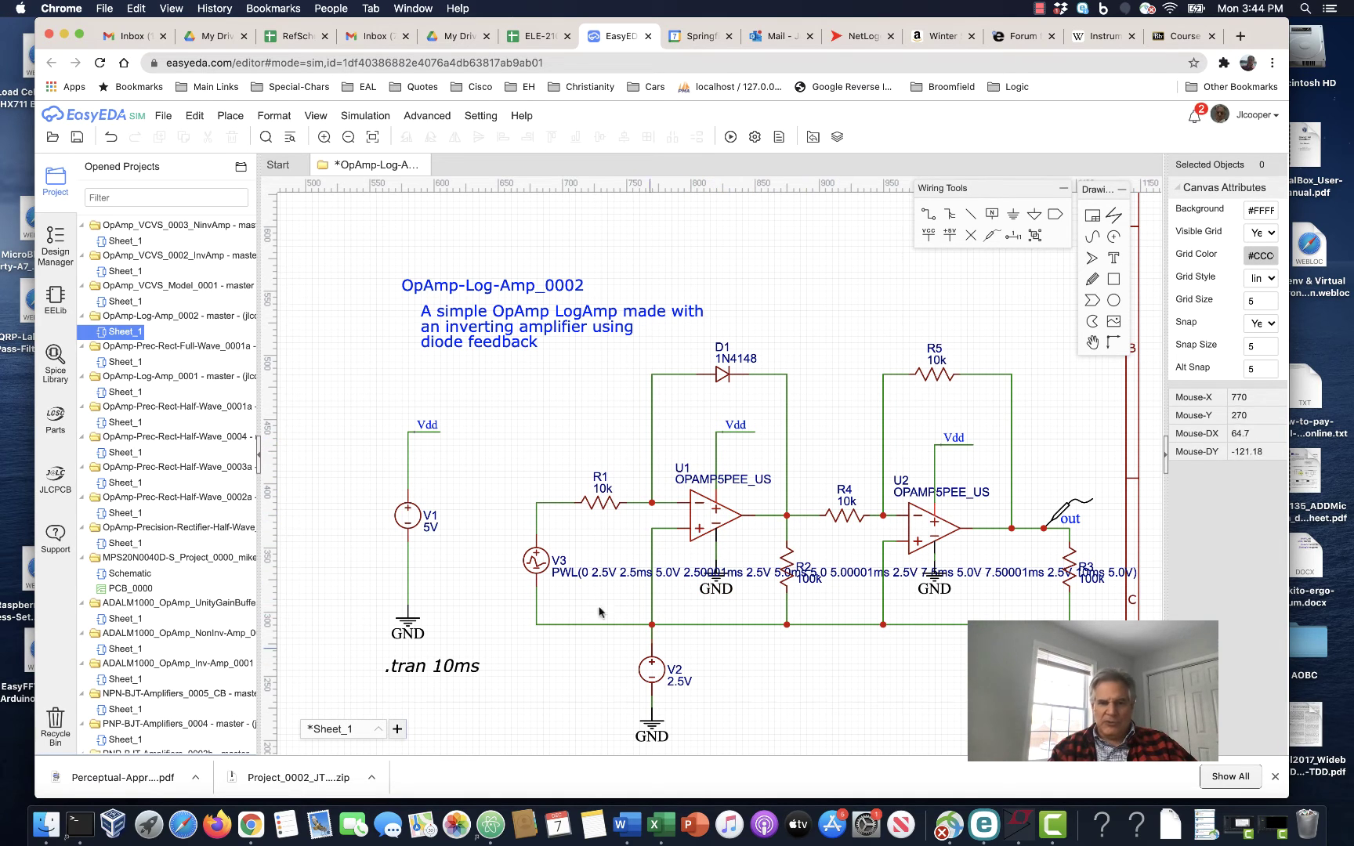
left_click(365, 115)
left_click(382, 137)
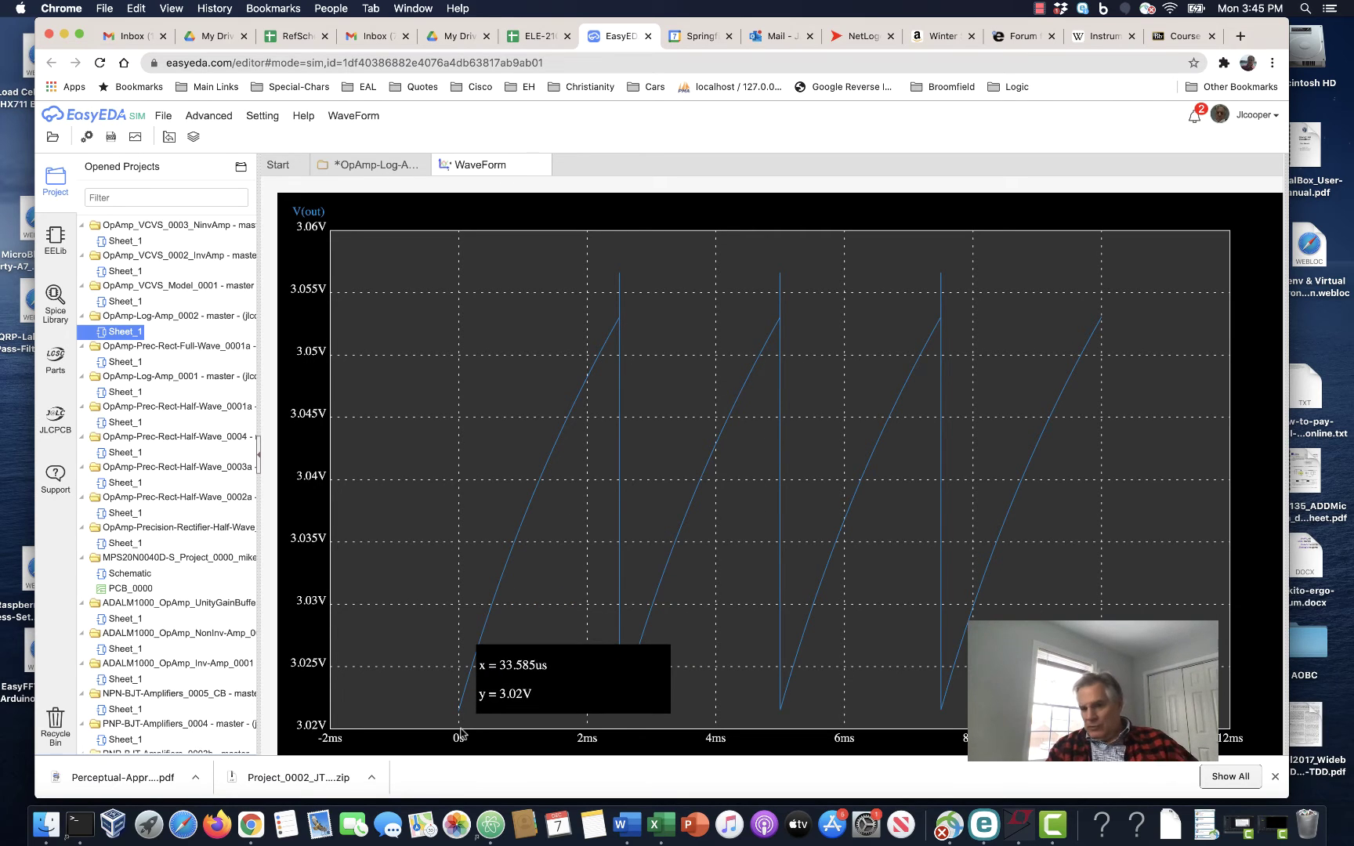
left_click(303, 115)
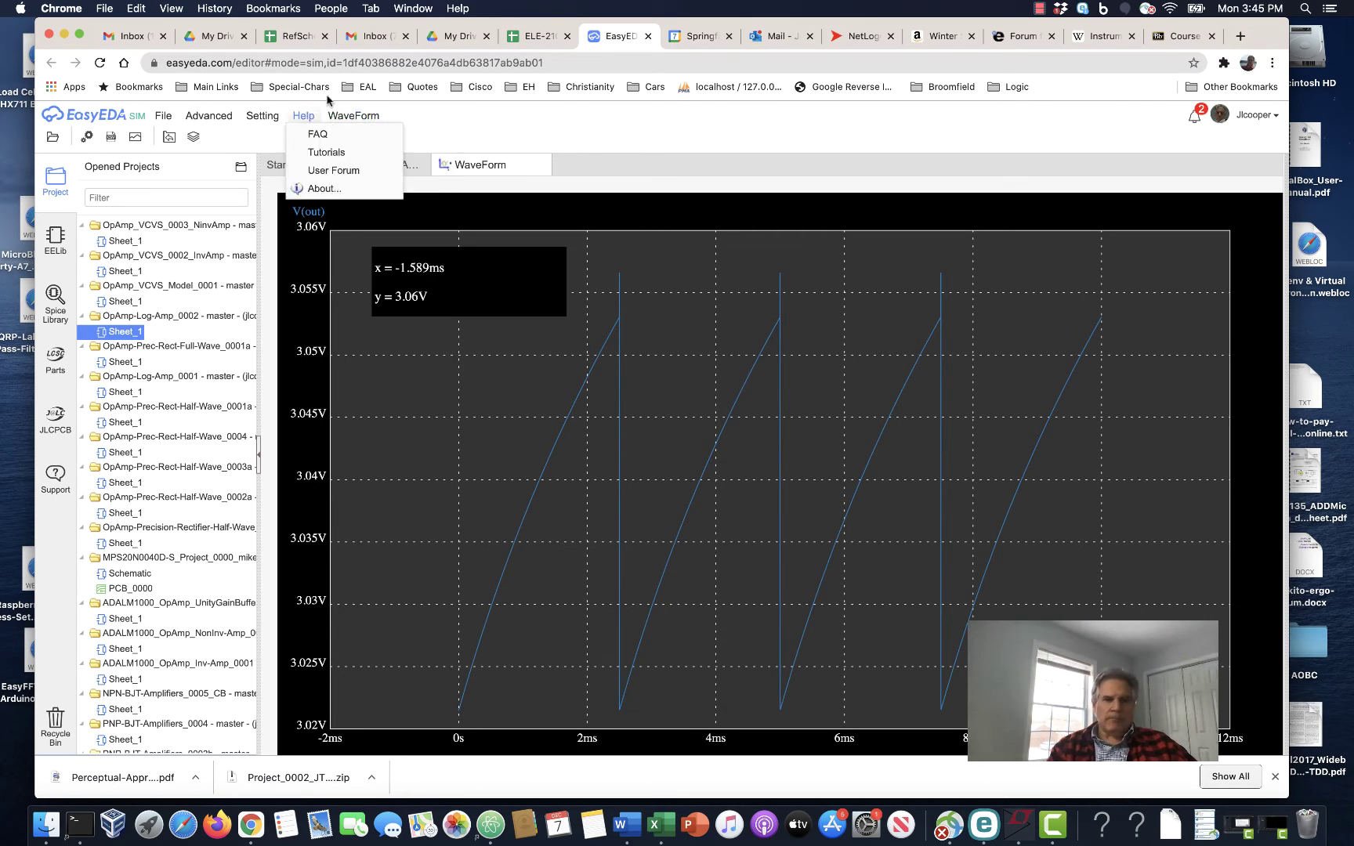
left_click(534, 37)
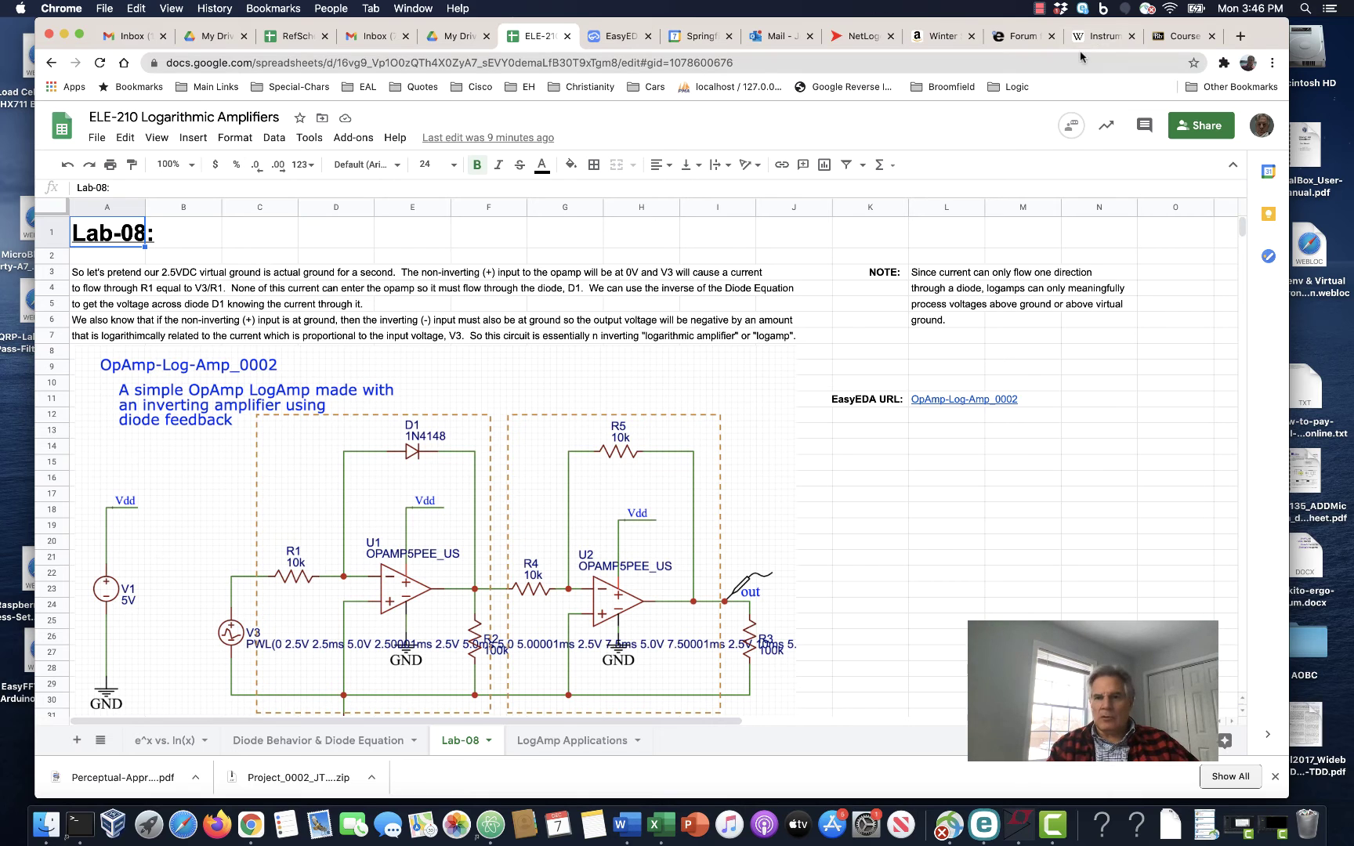
left_click(616, 37)
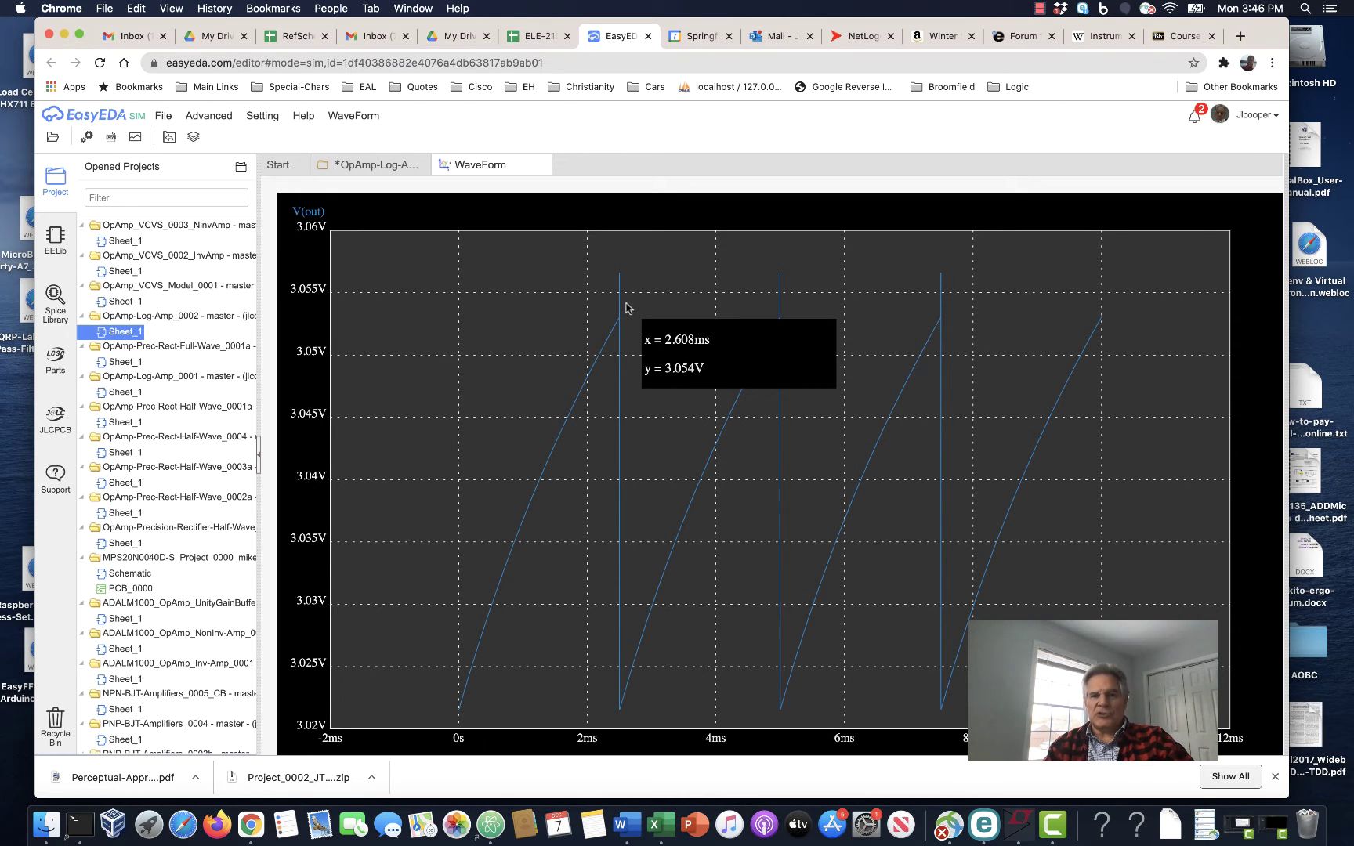
left_click(539, 36)
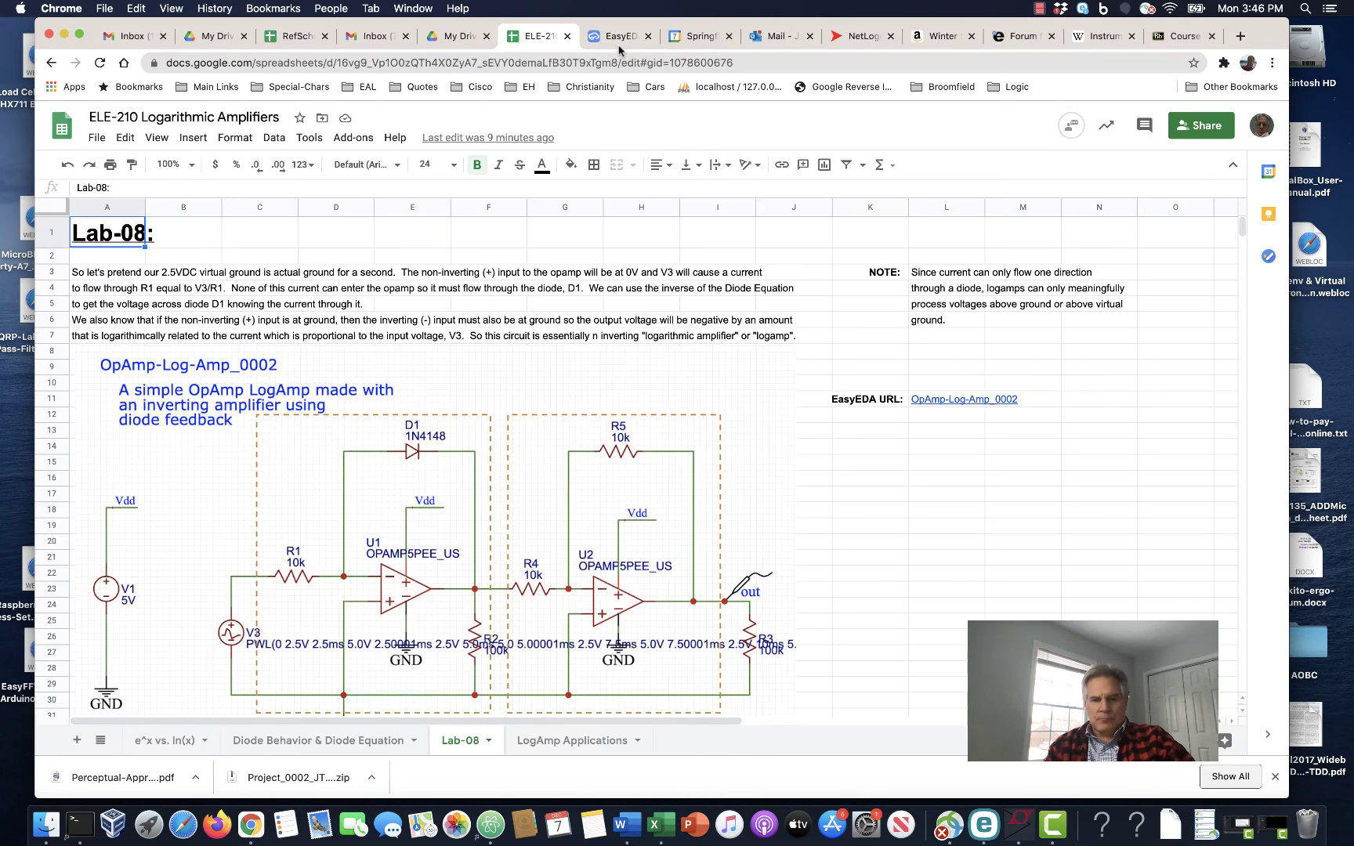
Scroll Lab-08 past the Sim Results plots down to the row 133 build instructions
scroll(1054, 550, "down", 5)
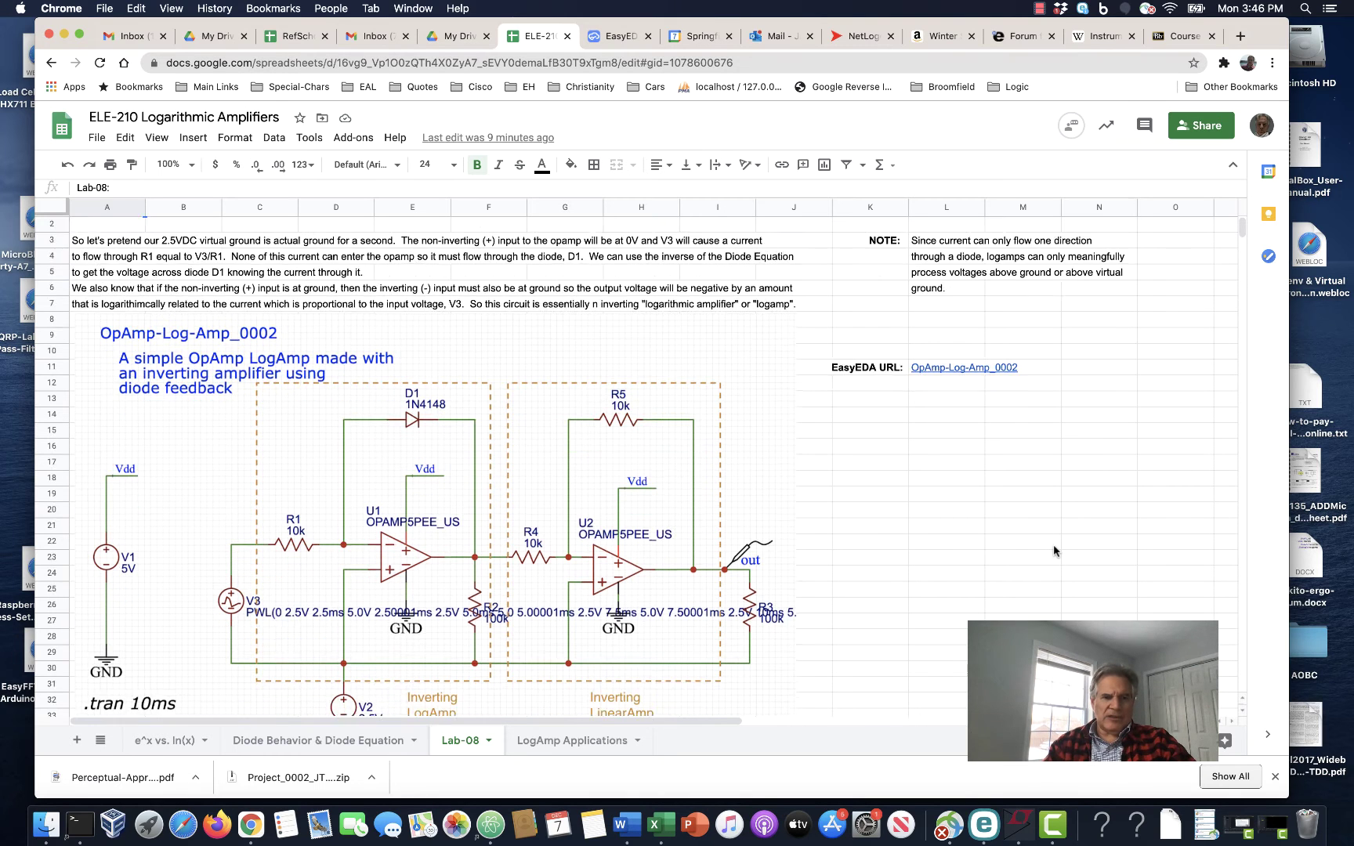
scroll(1054, 551, "down", 3)
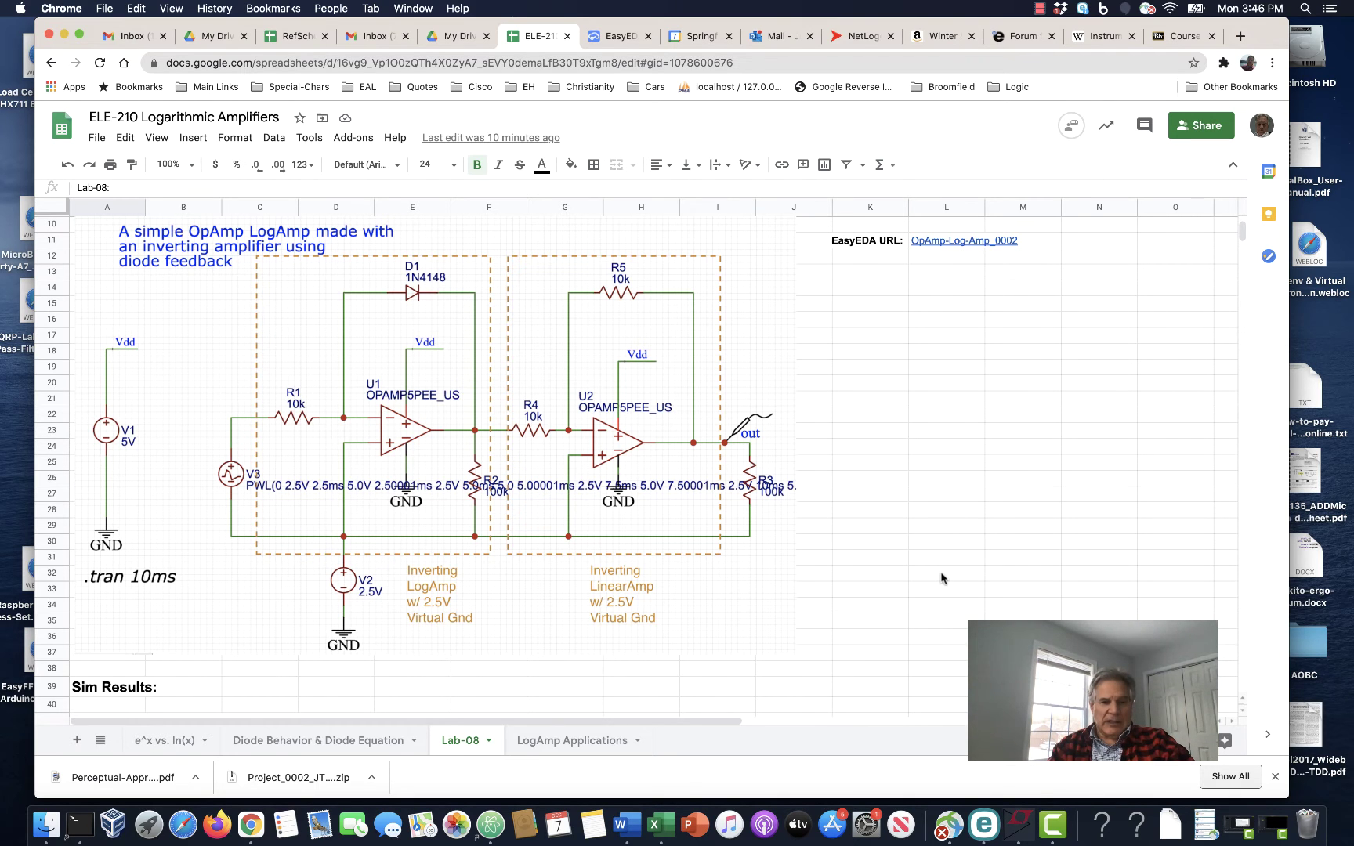
scroll(940, 579, "down", 10)
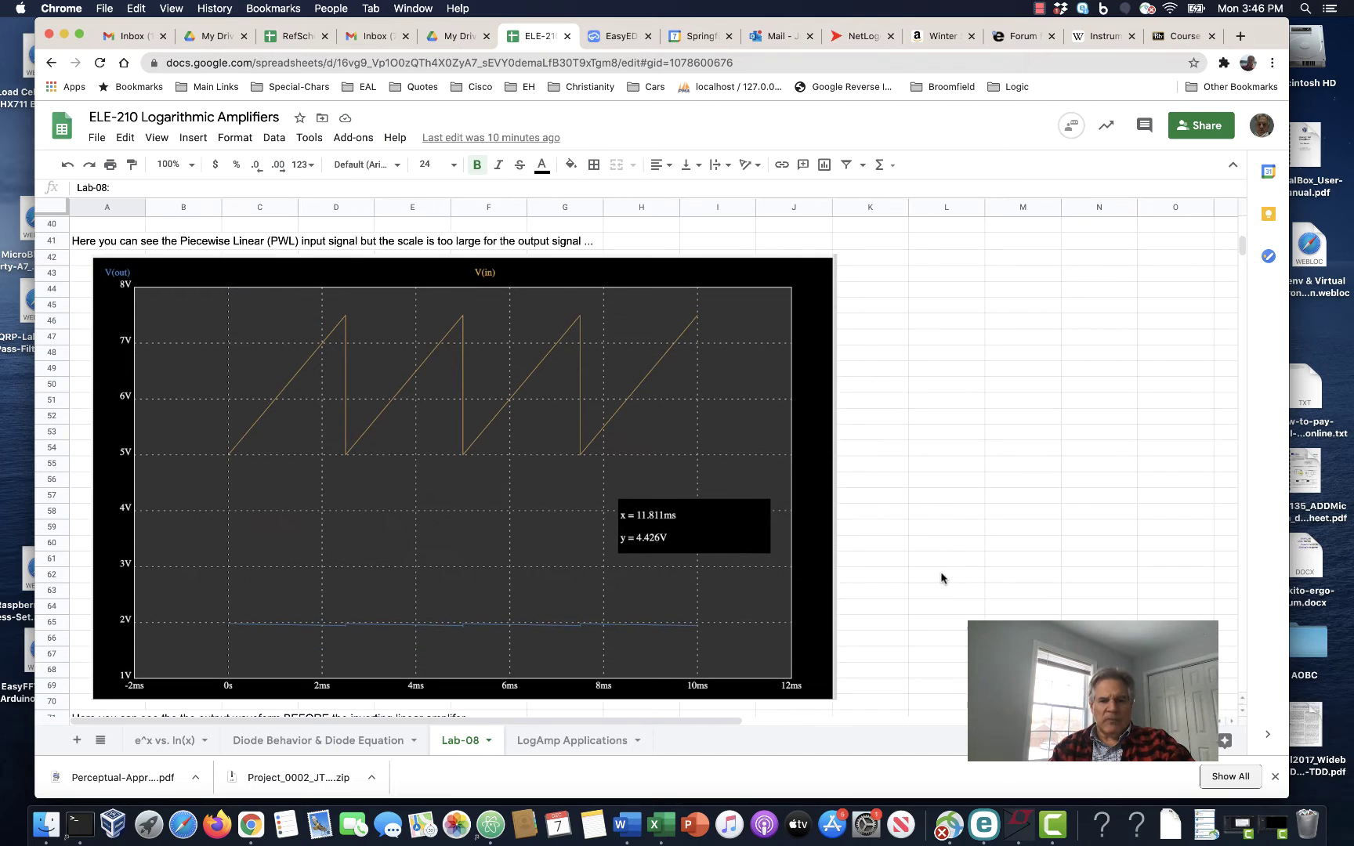
scroll(941, 578, "down", 2)
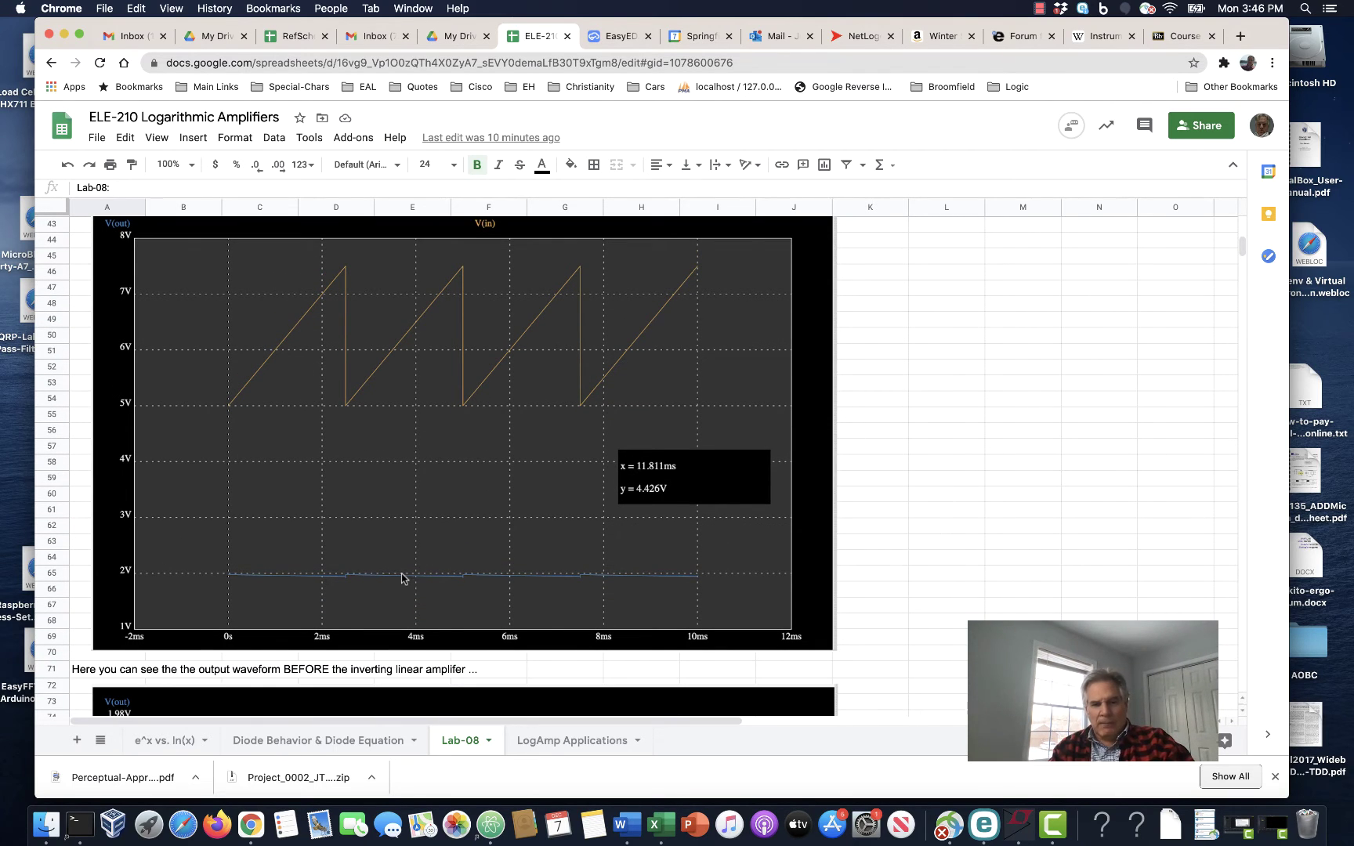
scroll(402, 540, "down", 8)
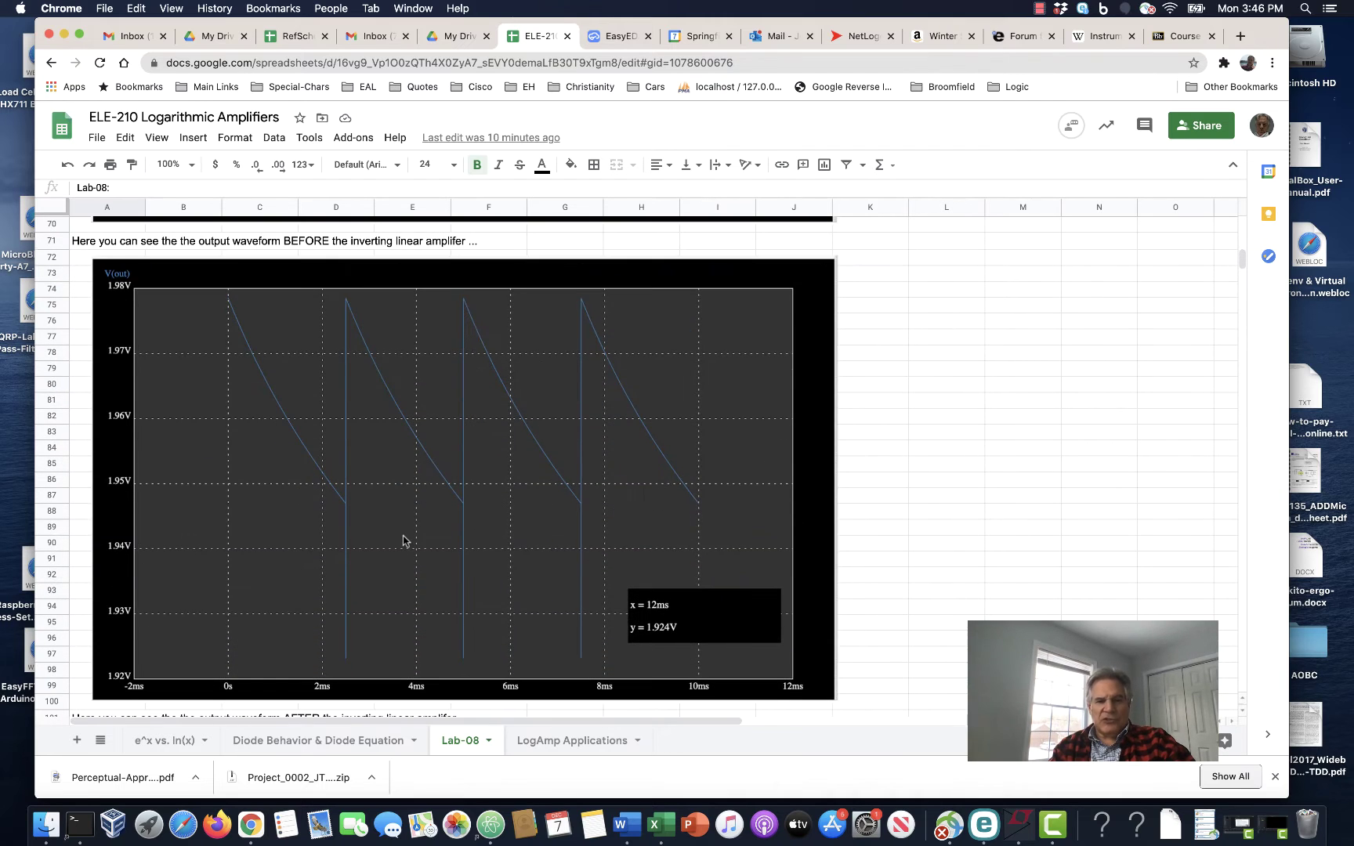
scroll(400, 564, "up", 1)
scroll(397, 576, "up", 5)
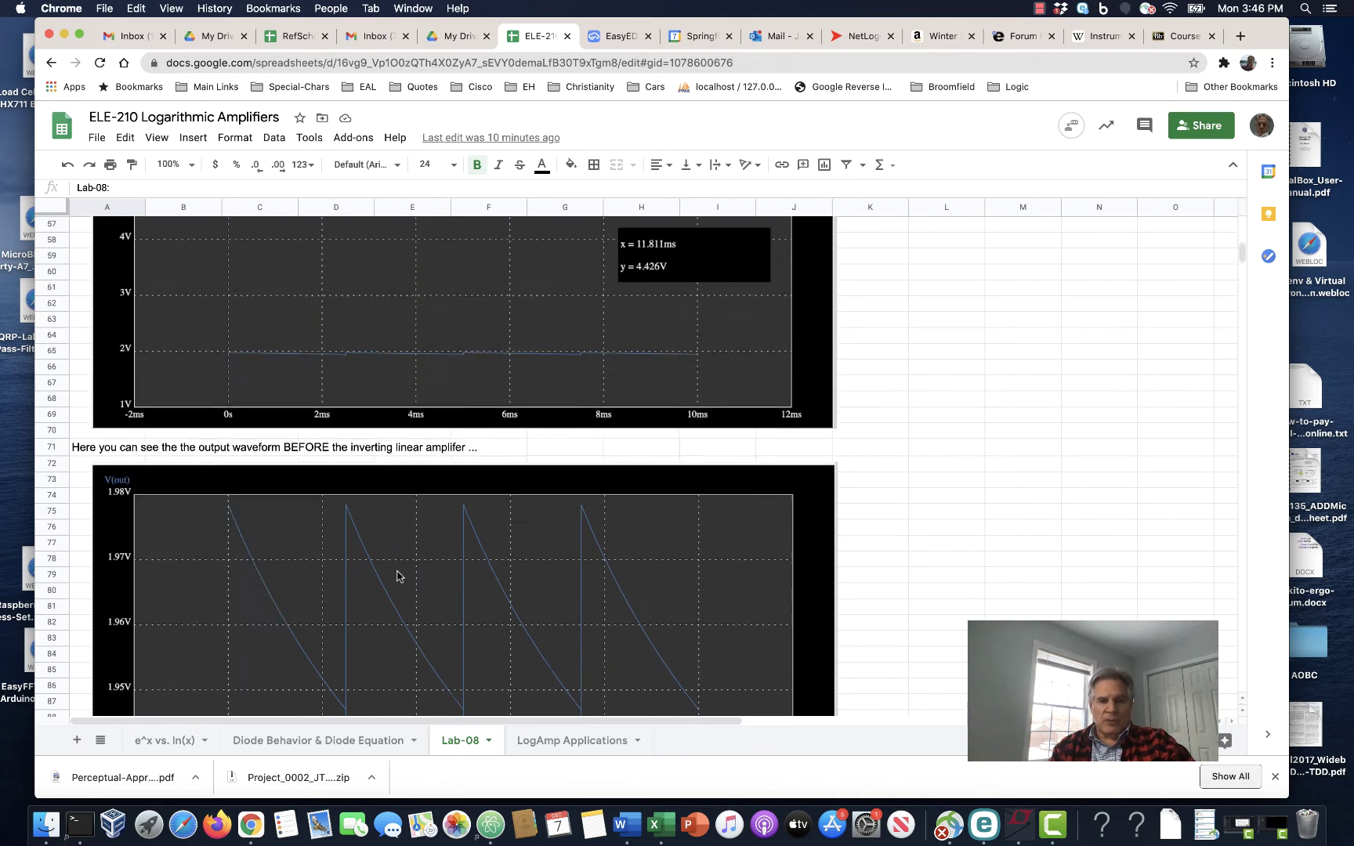
scroll(398, 576, "down", 5)
scroll(397, 576, "down", 2)
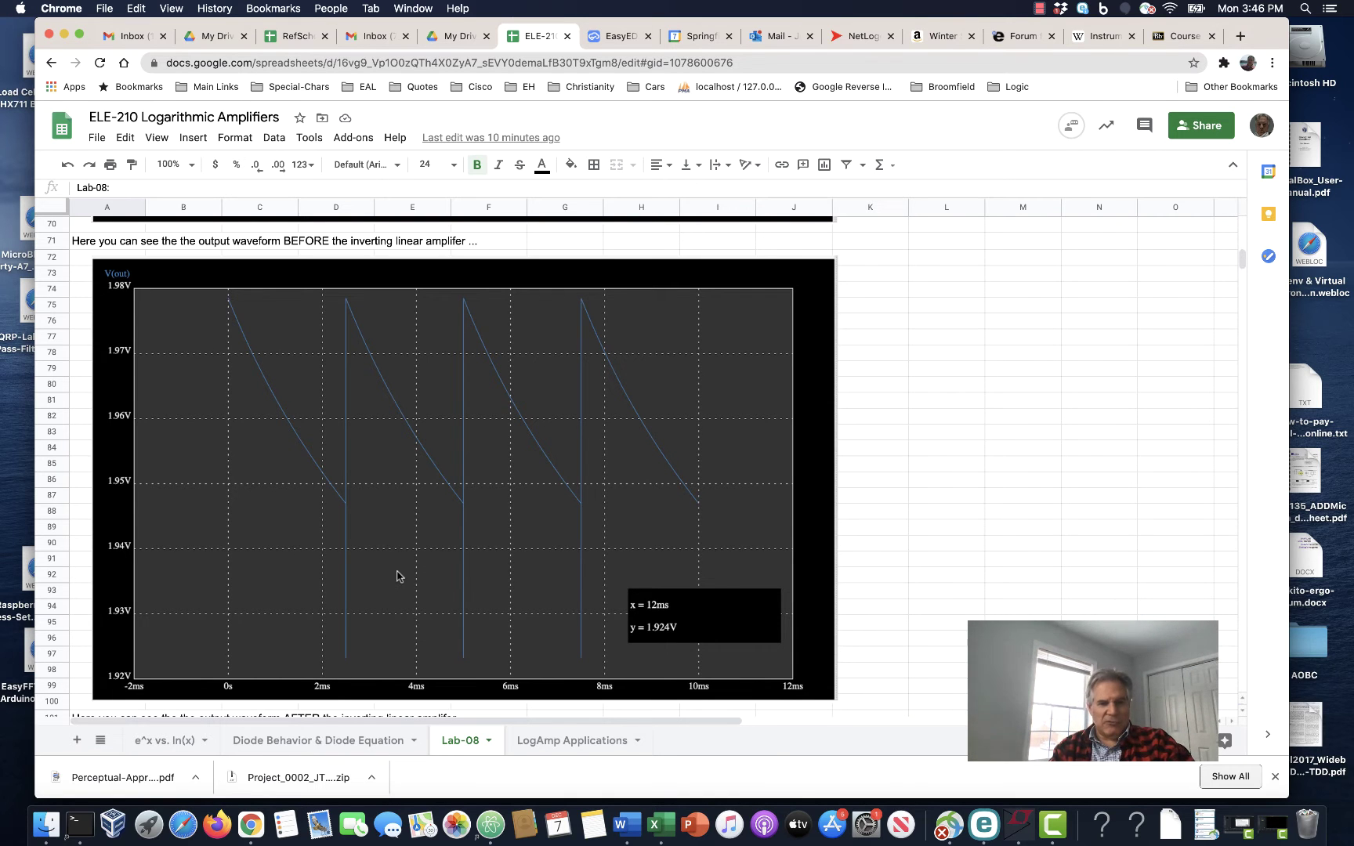
scroll(398, 576, "down", 15)
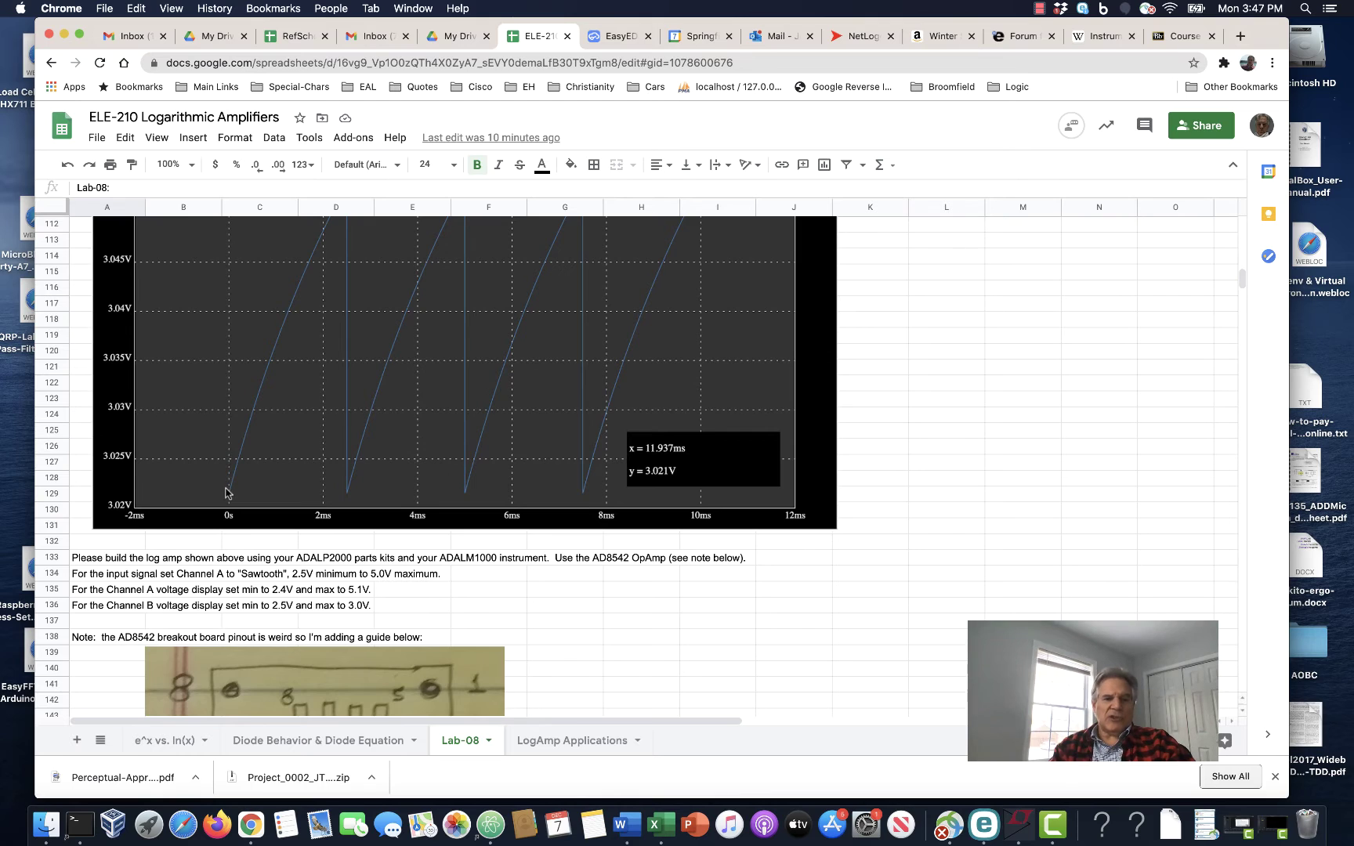
scroll(228, 490, "up", 3)
scroll(228, 492, "up", 1)
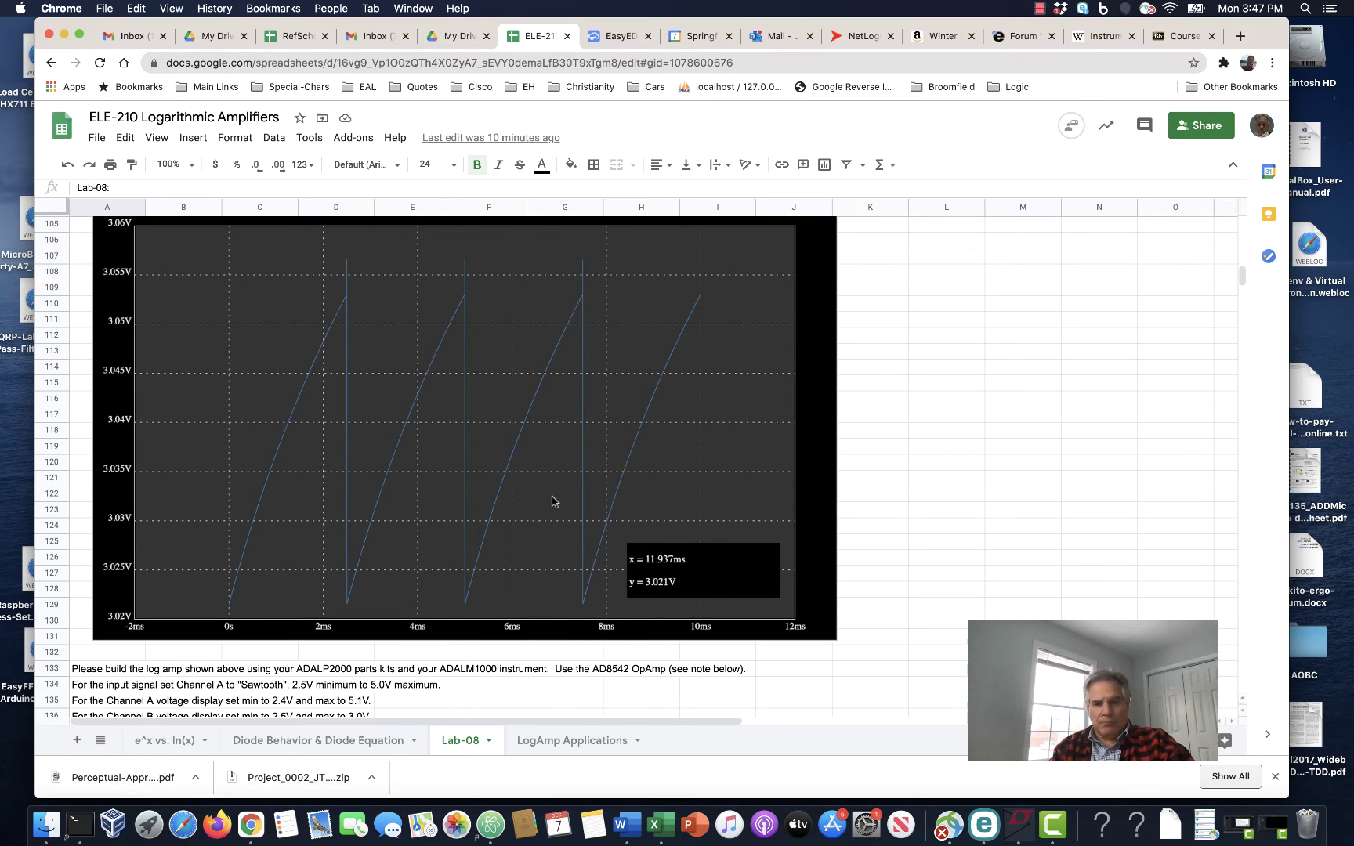
scroll(552, 501, "down", 5)
Scroll down Lab-08 to the AD8542 pinout photo and the ADALM1000 sawtooth-direction notes
scroll(552, 501, "down", 1)
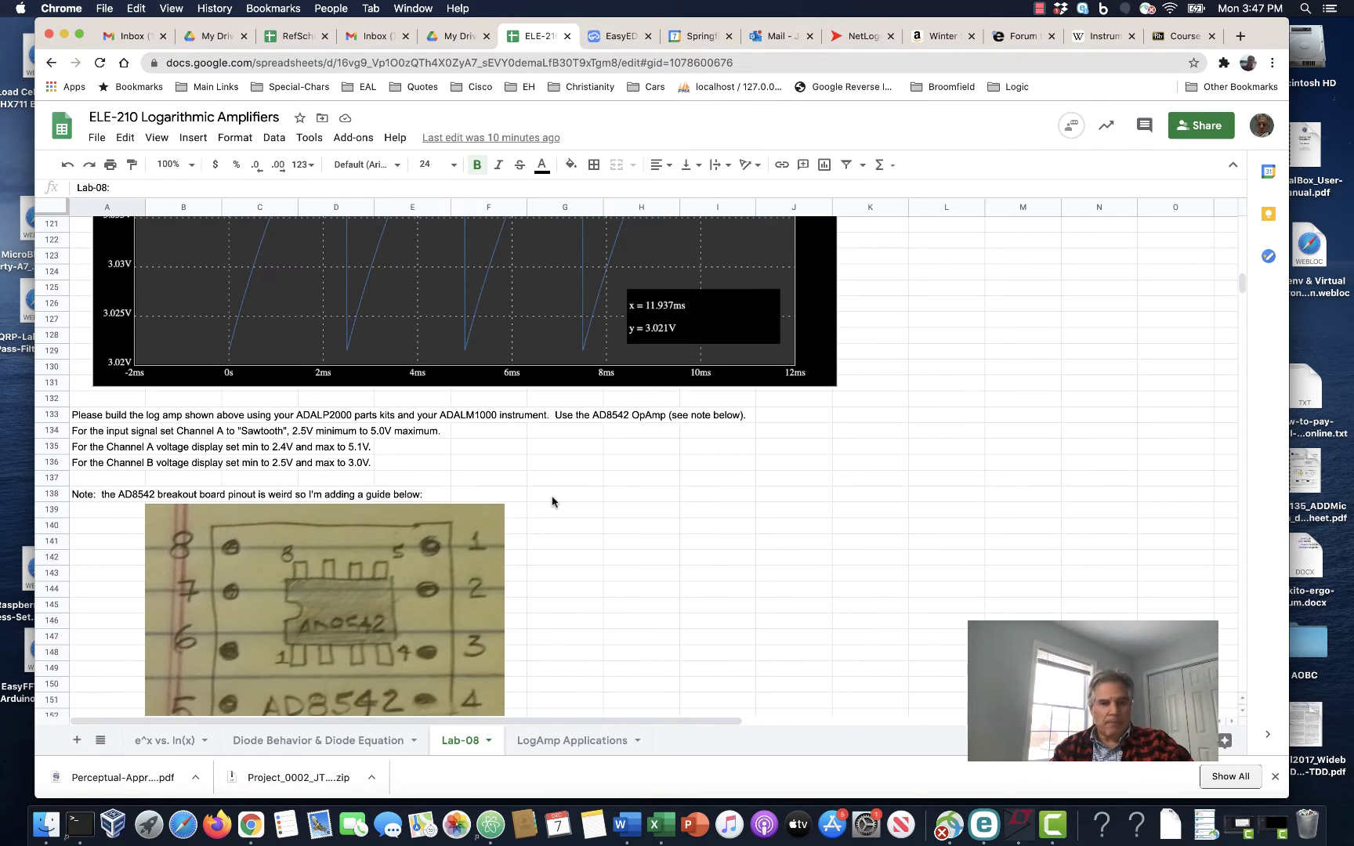
scroll(553, 501, "down", 3)
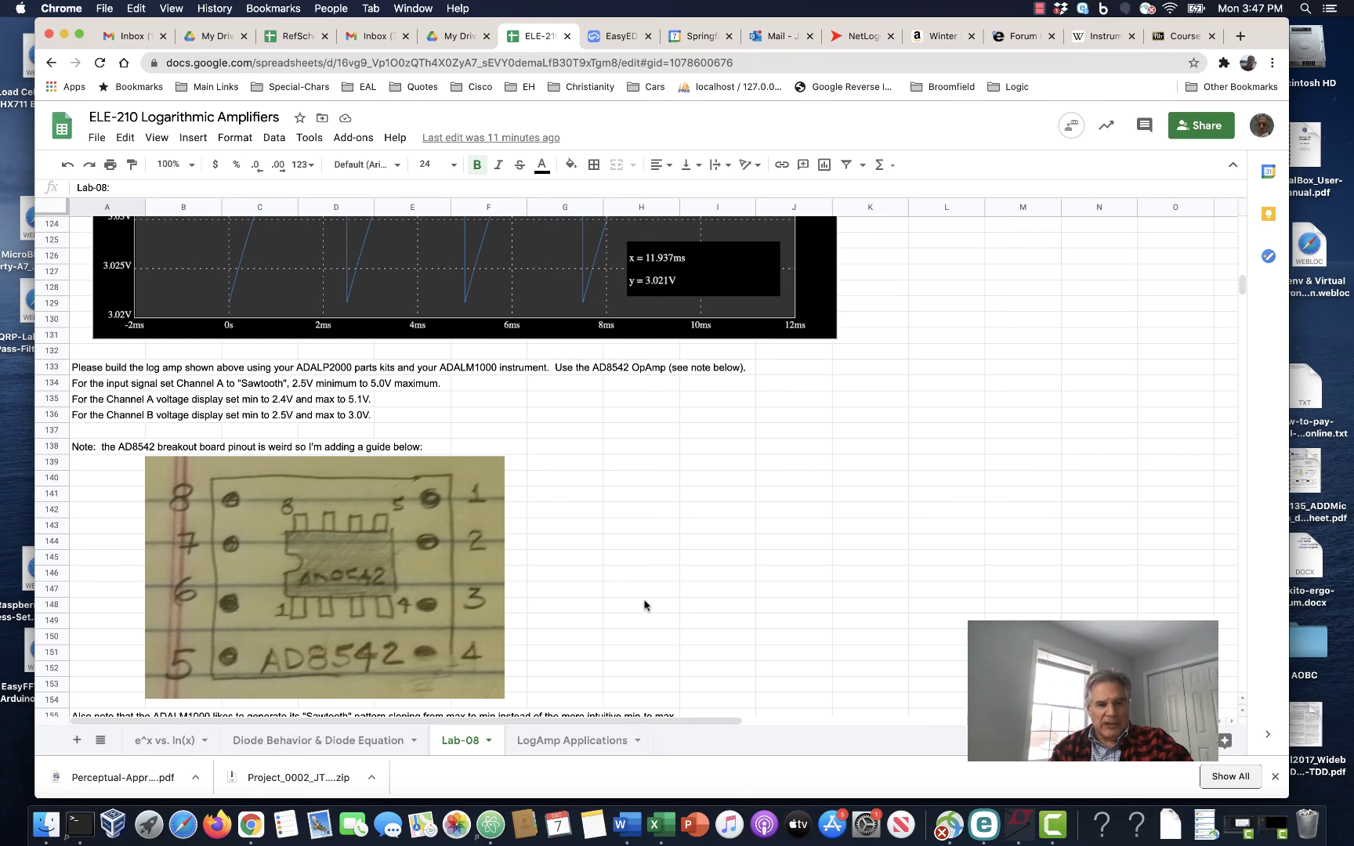
scroll(644, 605, "down", 2)
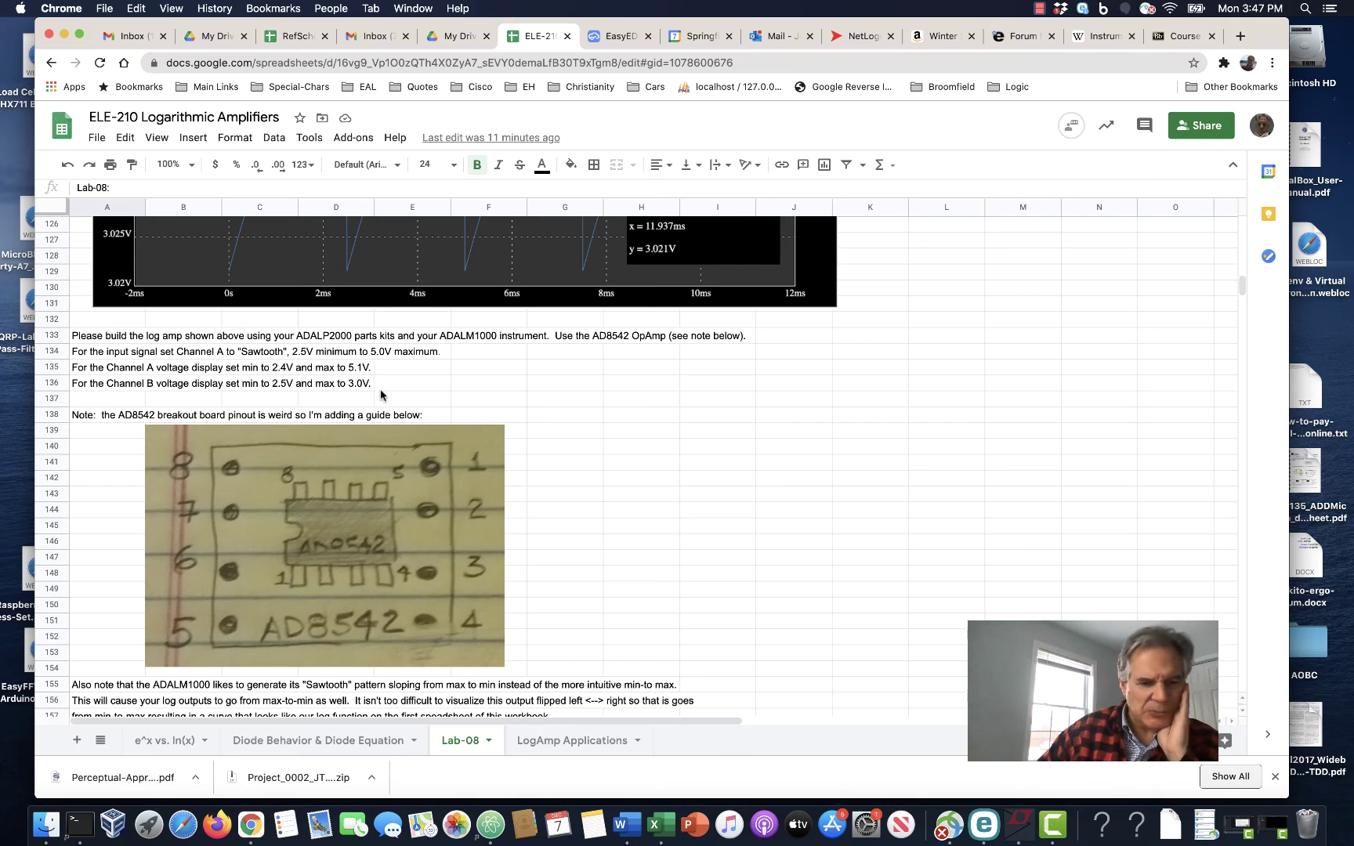
scroll(620, 477, "down", 10)
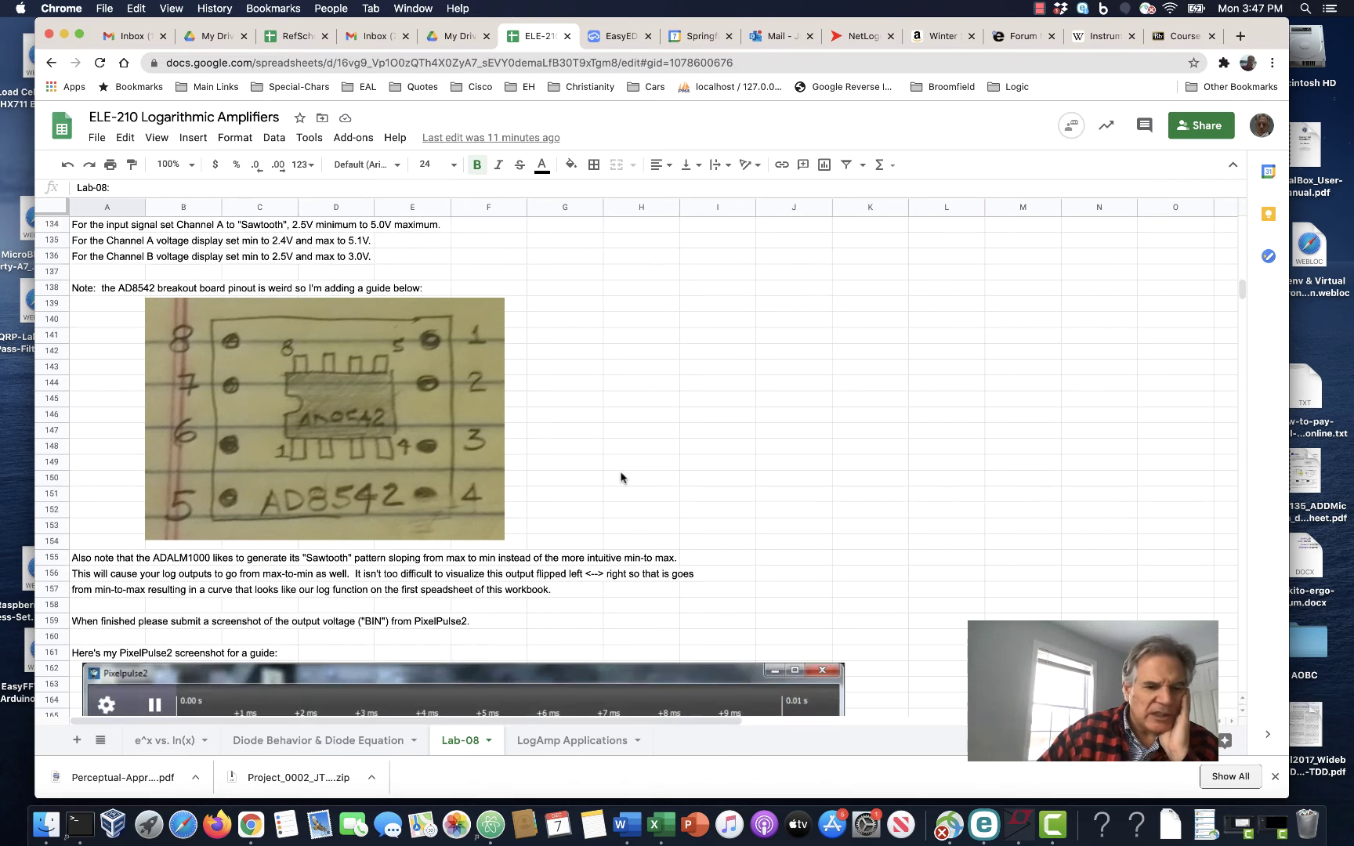
scroll(621, 479, "down", 3)
scroll(620, 479, "up", 4)
scroll(620, 479, "up", 5)
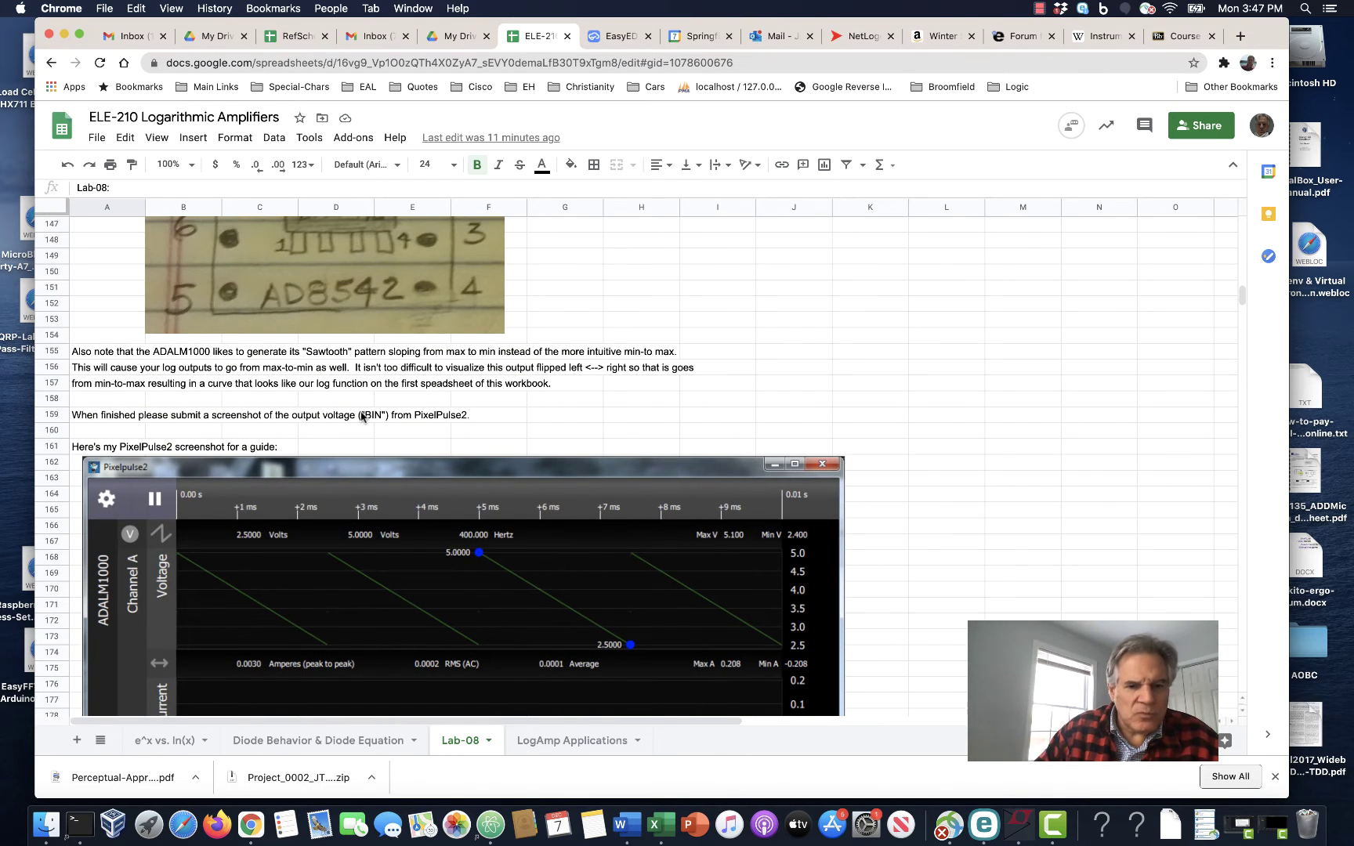
scroll(940, 439, "down", 3)
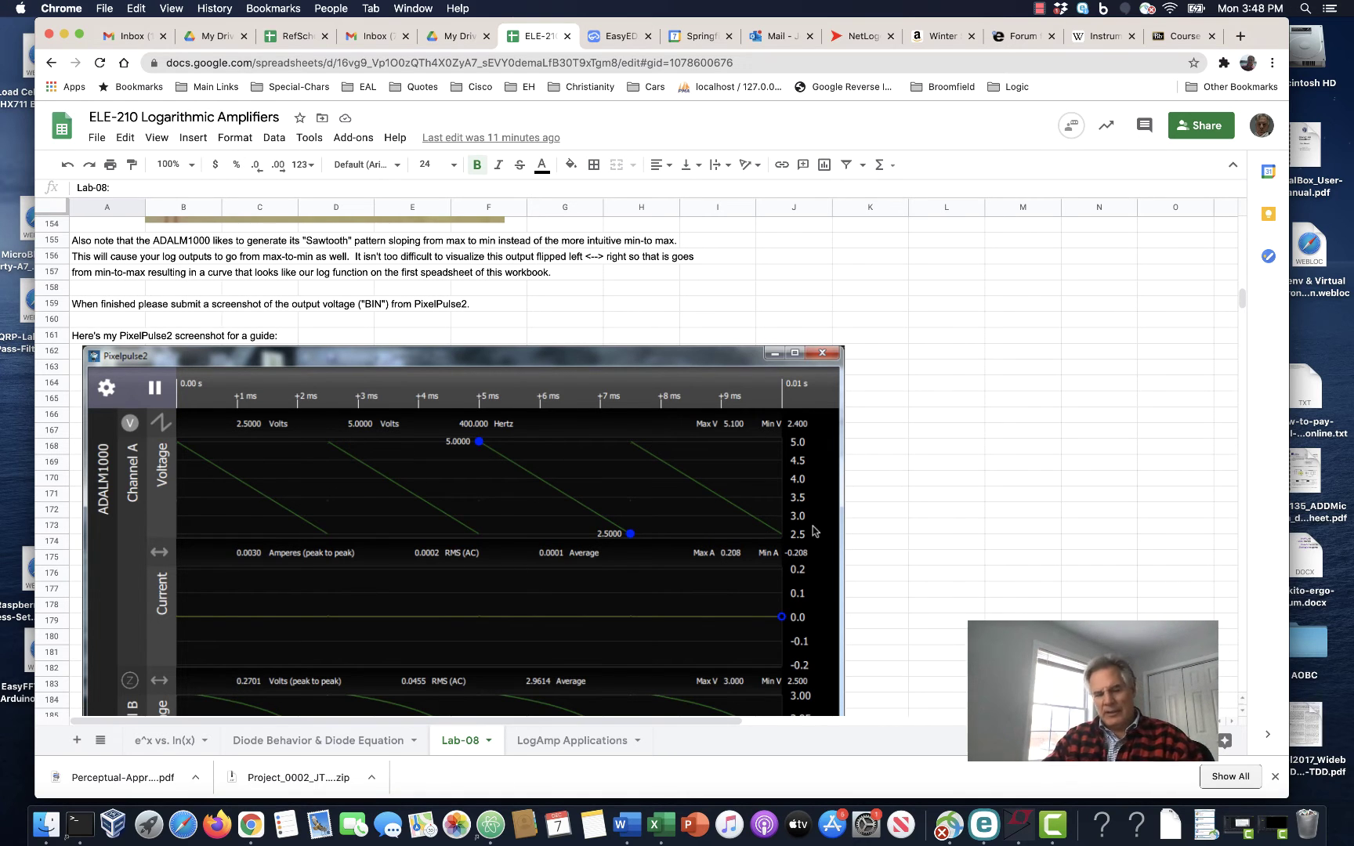
scroll(972, 466, "down", 4)
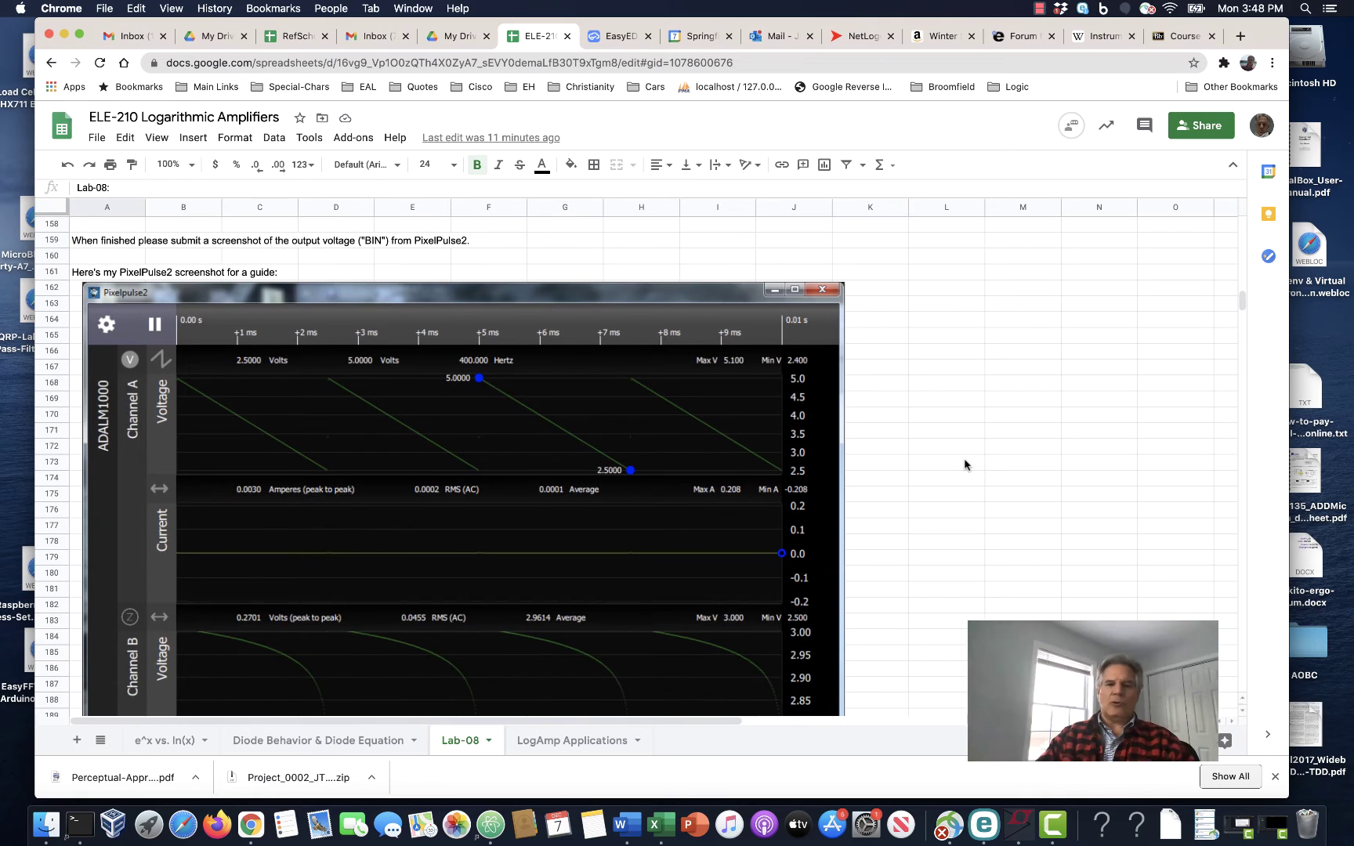
scroll(964, 464, "down", 3)
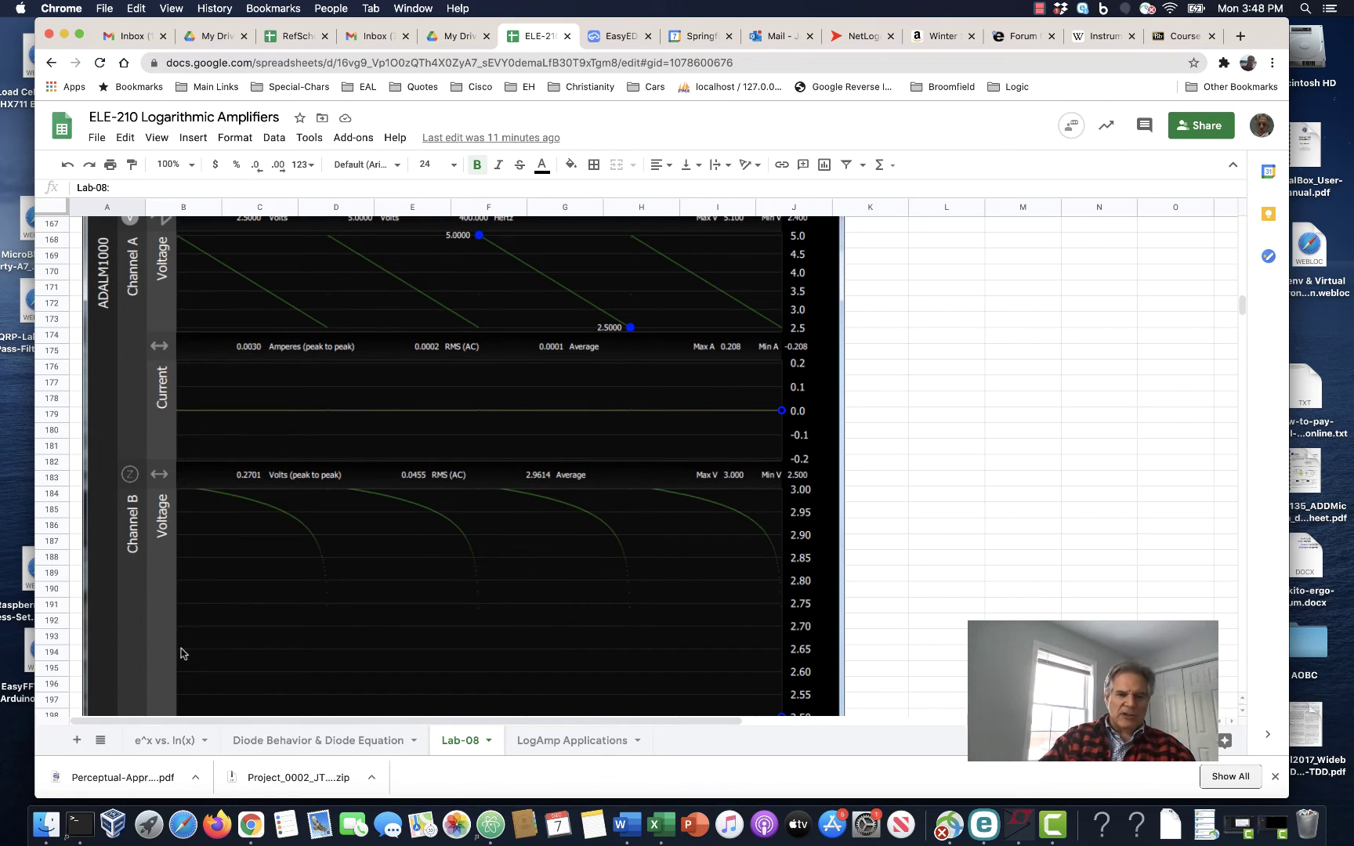
left_click(403, 478)
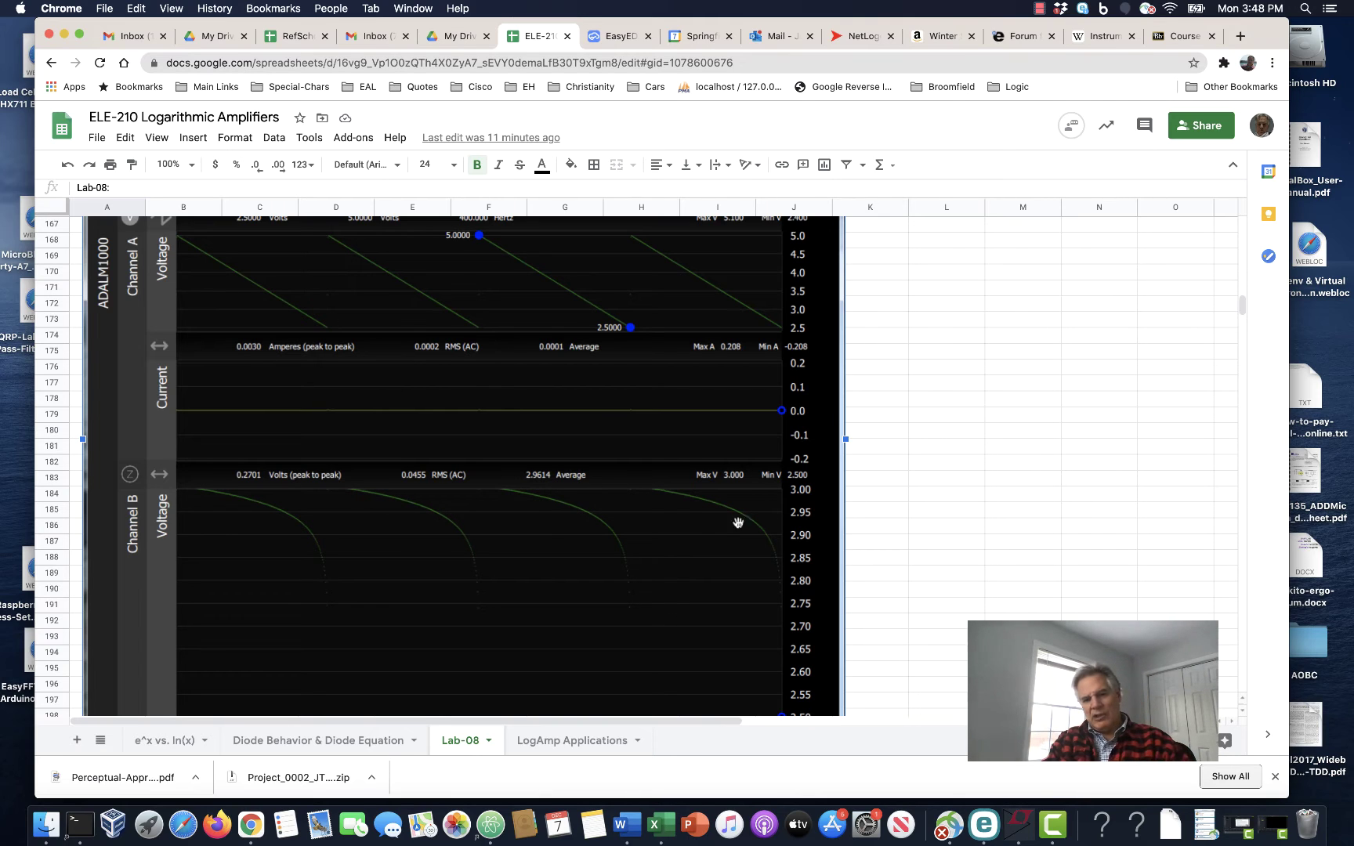
scroll(915, 396, "up", 2)
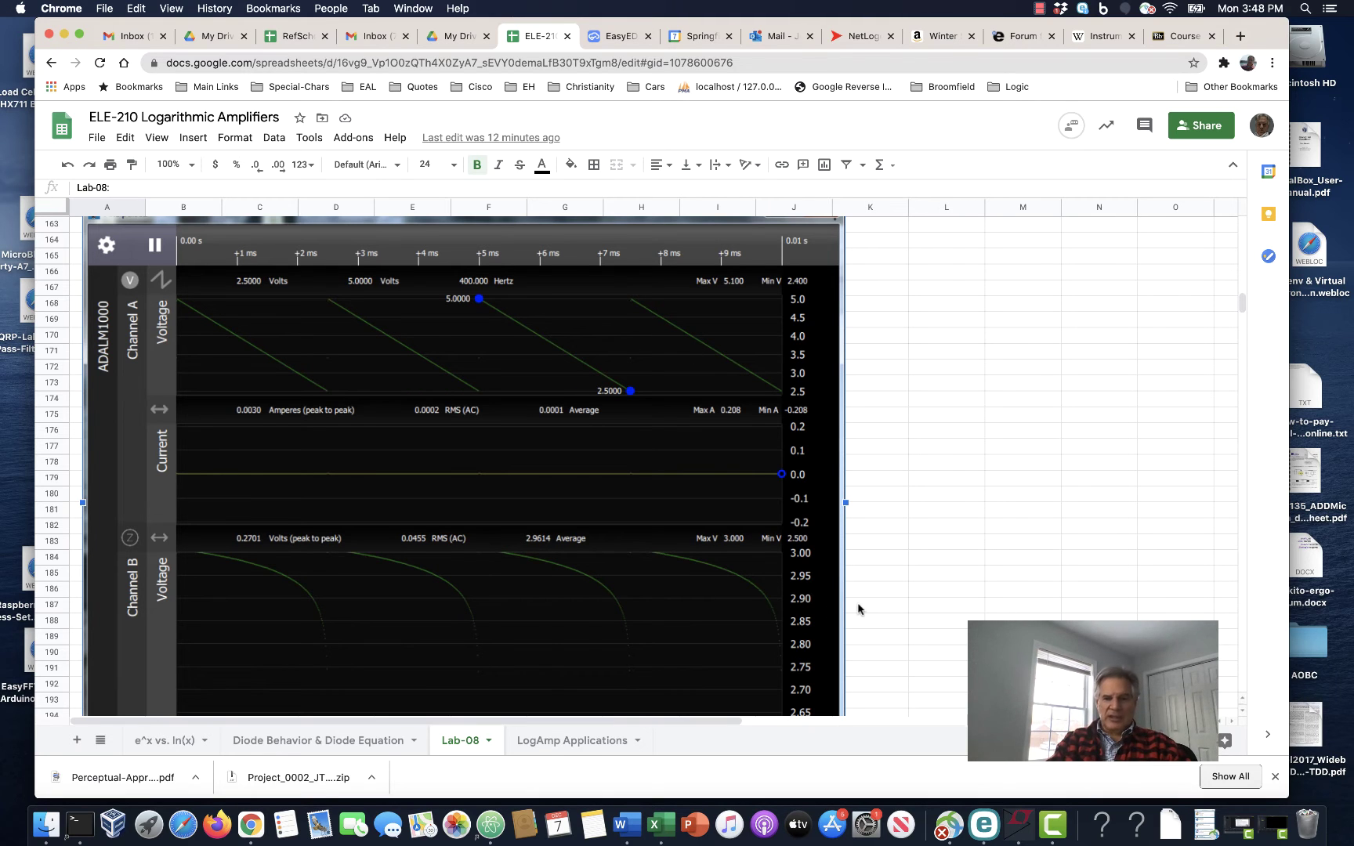
scroll(935, 585, "down", 3)
scroll(934, 585, "down", 1)
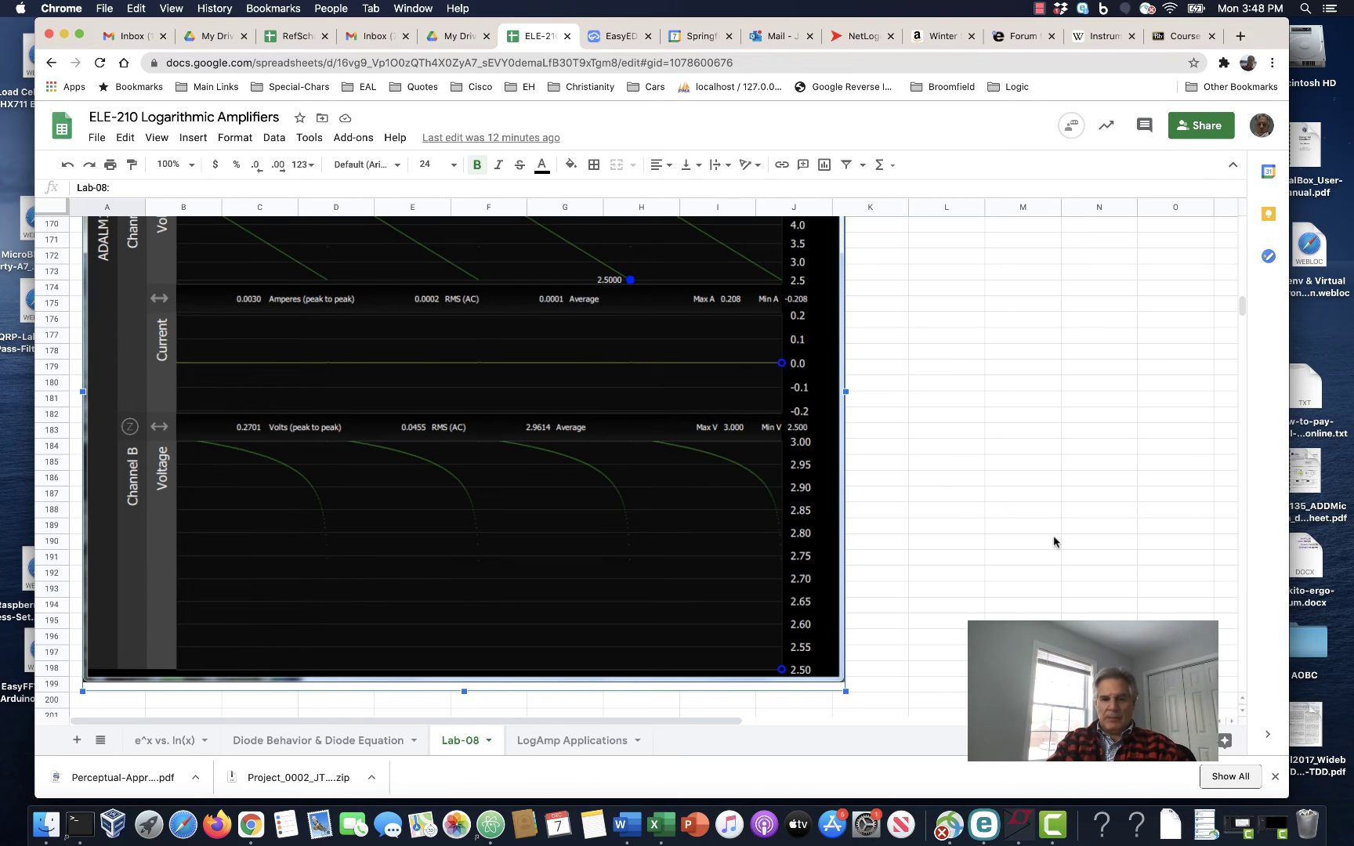
scroll(1053, 539, "down", 8)
scroll(1054, 535, "up", 9)
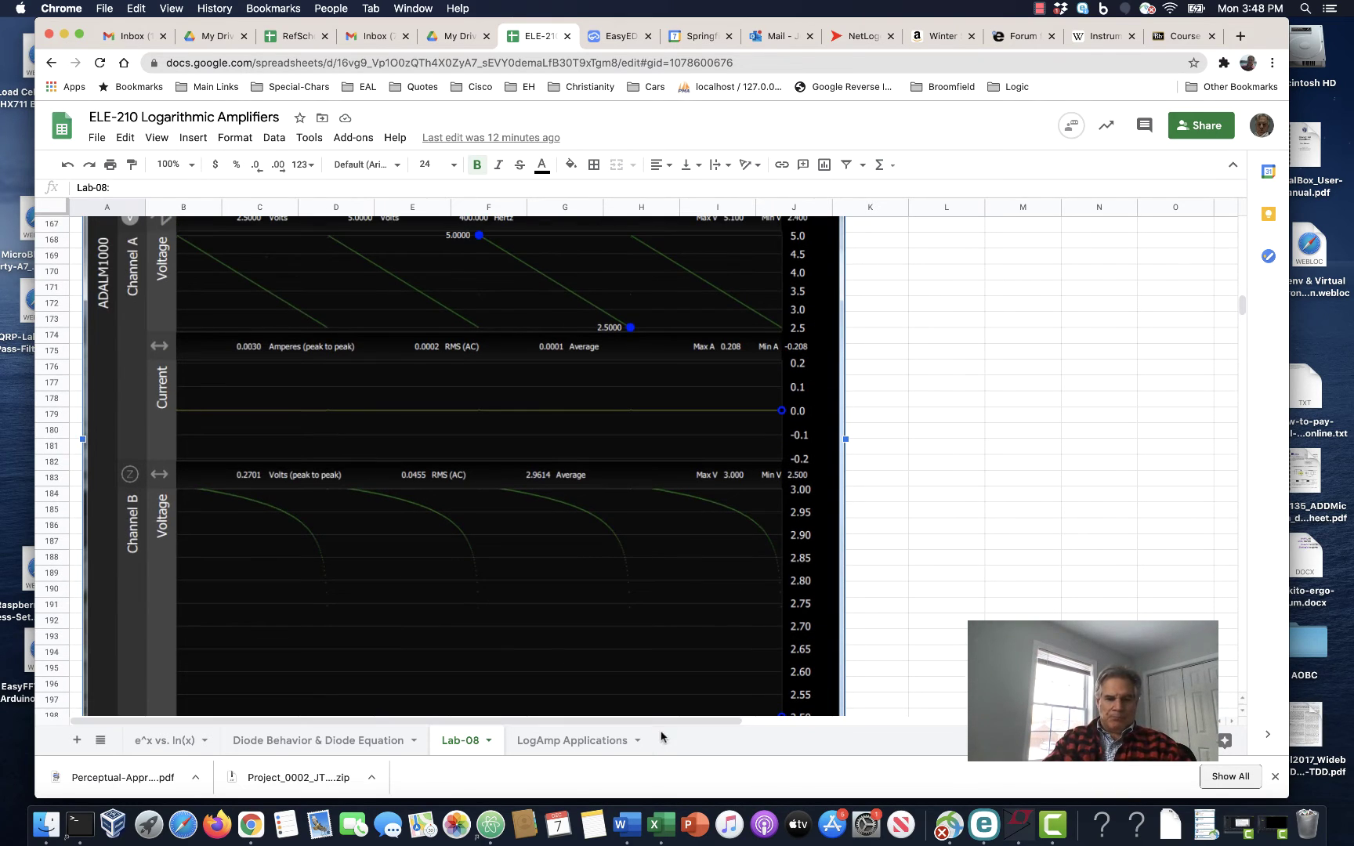
Switch to LogAmp Applications and review the gain-of-5 chart (0.1–5.1 V in, 0.5–25.5 V out)
left_click(565, 741)
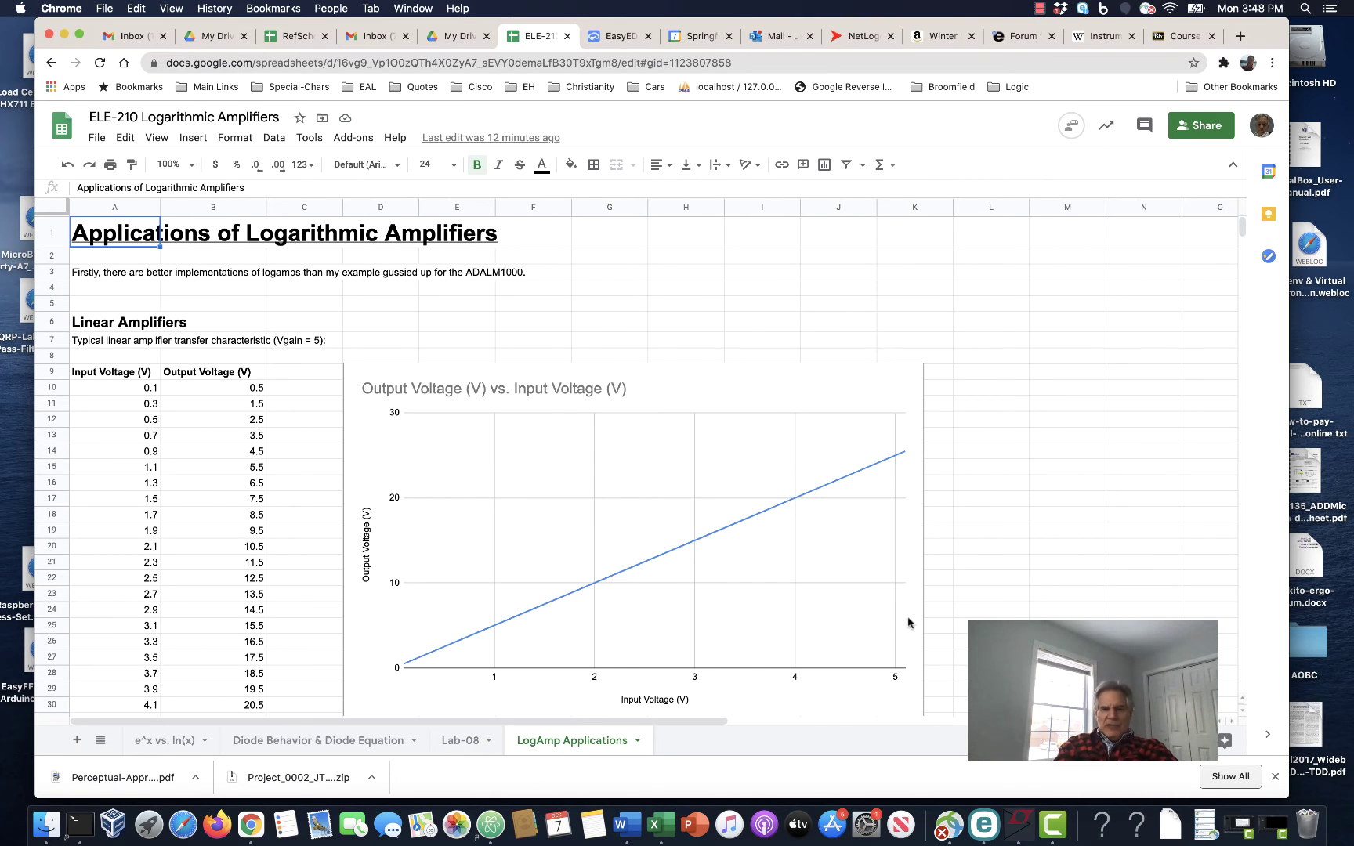
scroll(1036, 570, "down", 5)
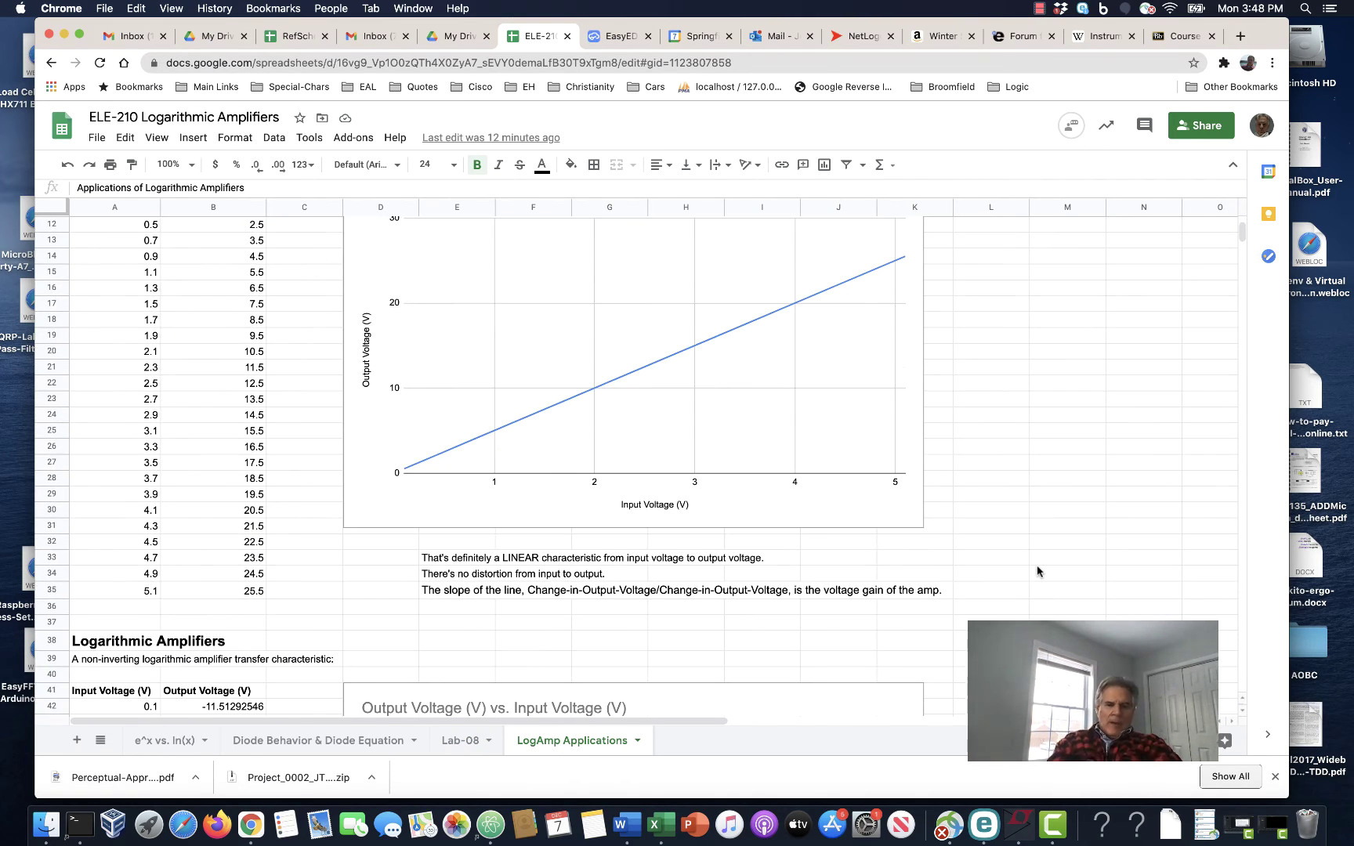
scroll(1036, 570, "up", 1)
scroll(1036, 571, "up", 2)
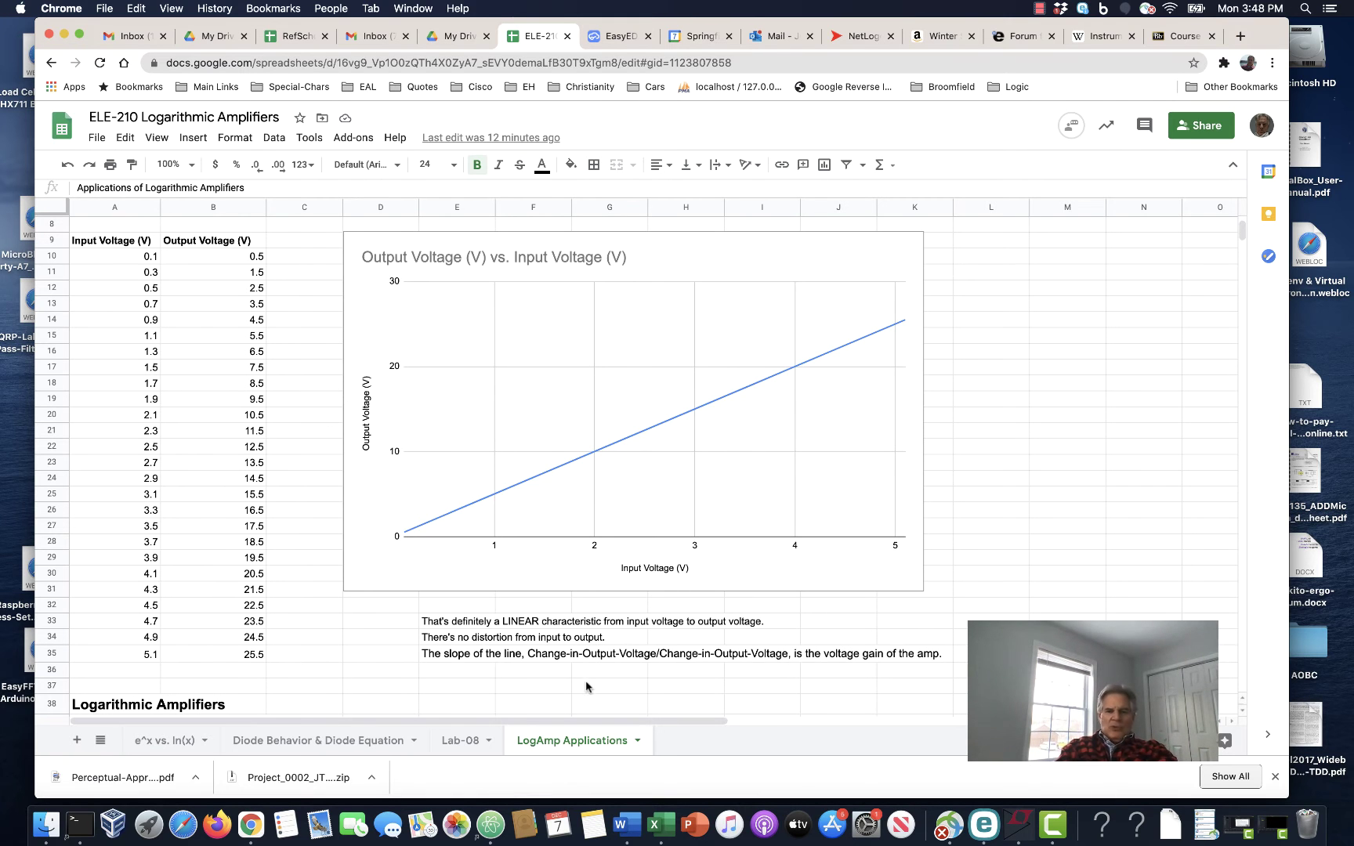
scroll(590, 700, "down", 3)
scroll(590, 699, "up", 3)
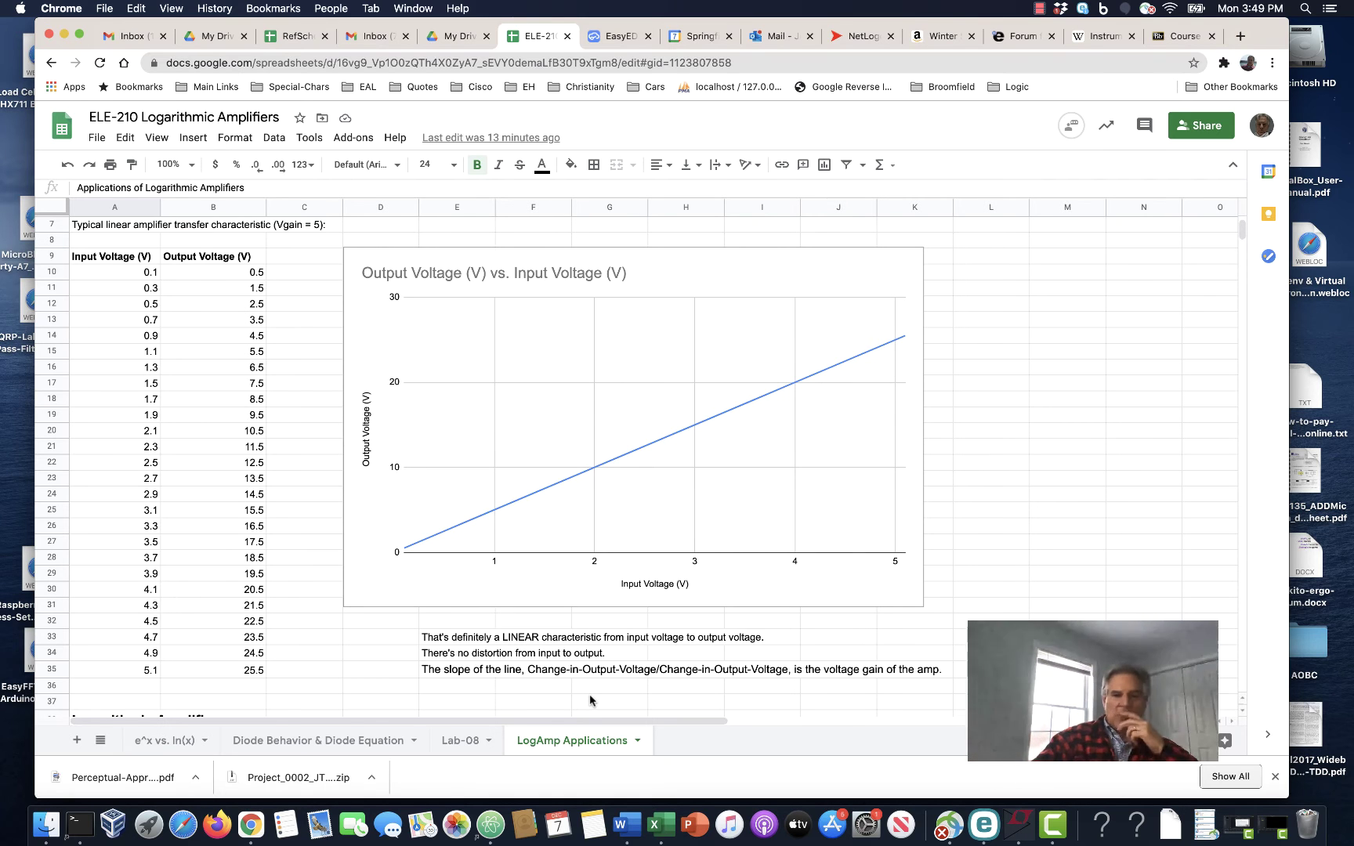
scroll(590, 699, "down", 2)
scroll(590, 699, "down", 5)
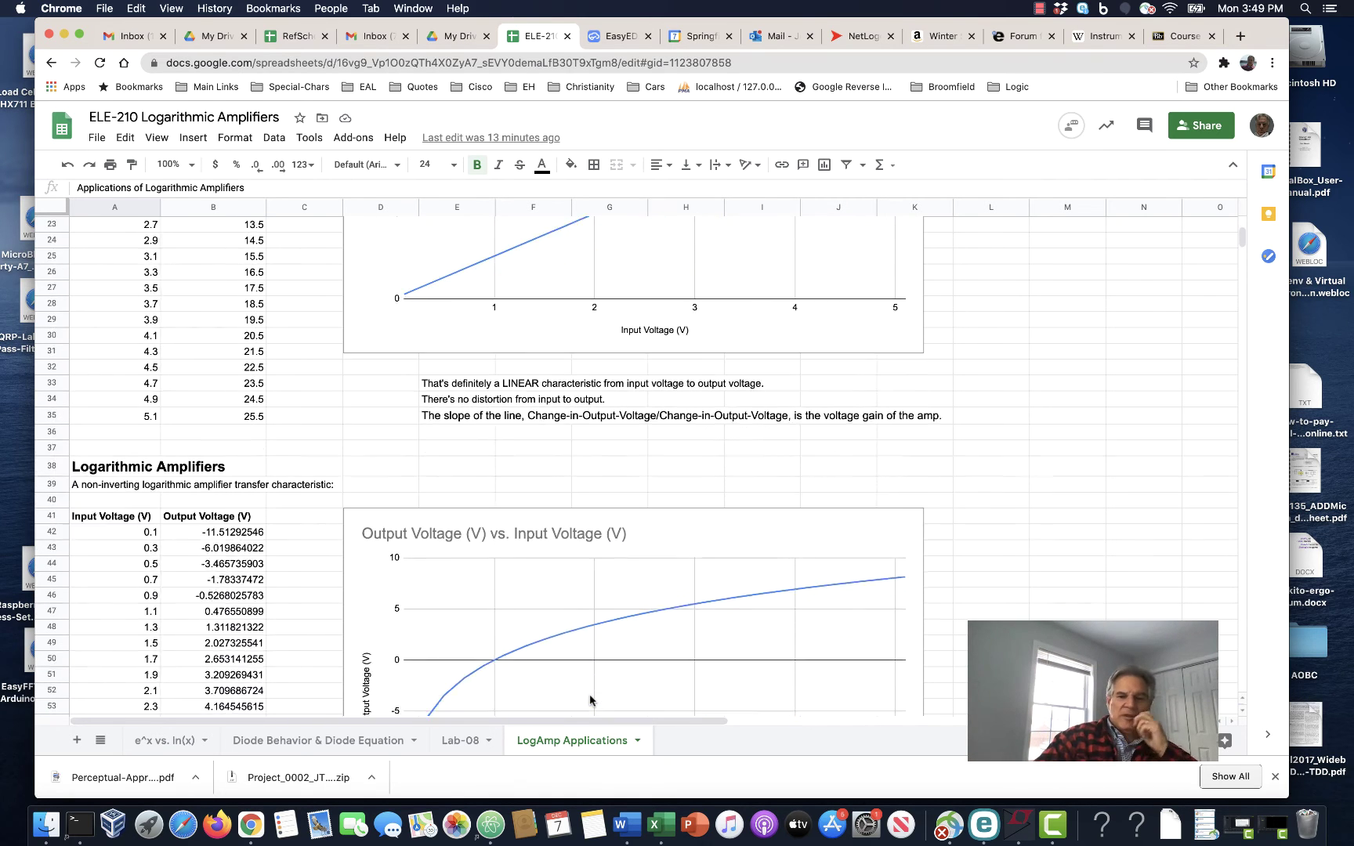
scroll(590, 700, "down", 5)
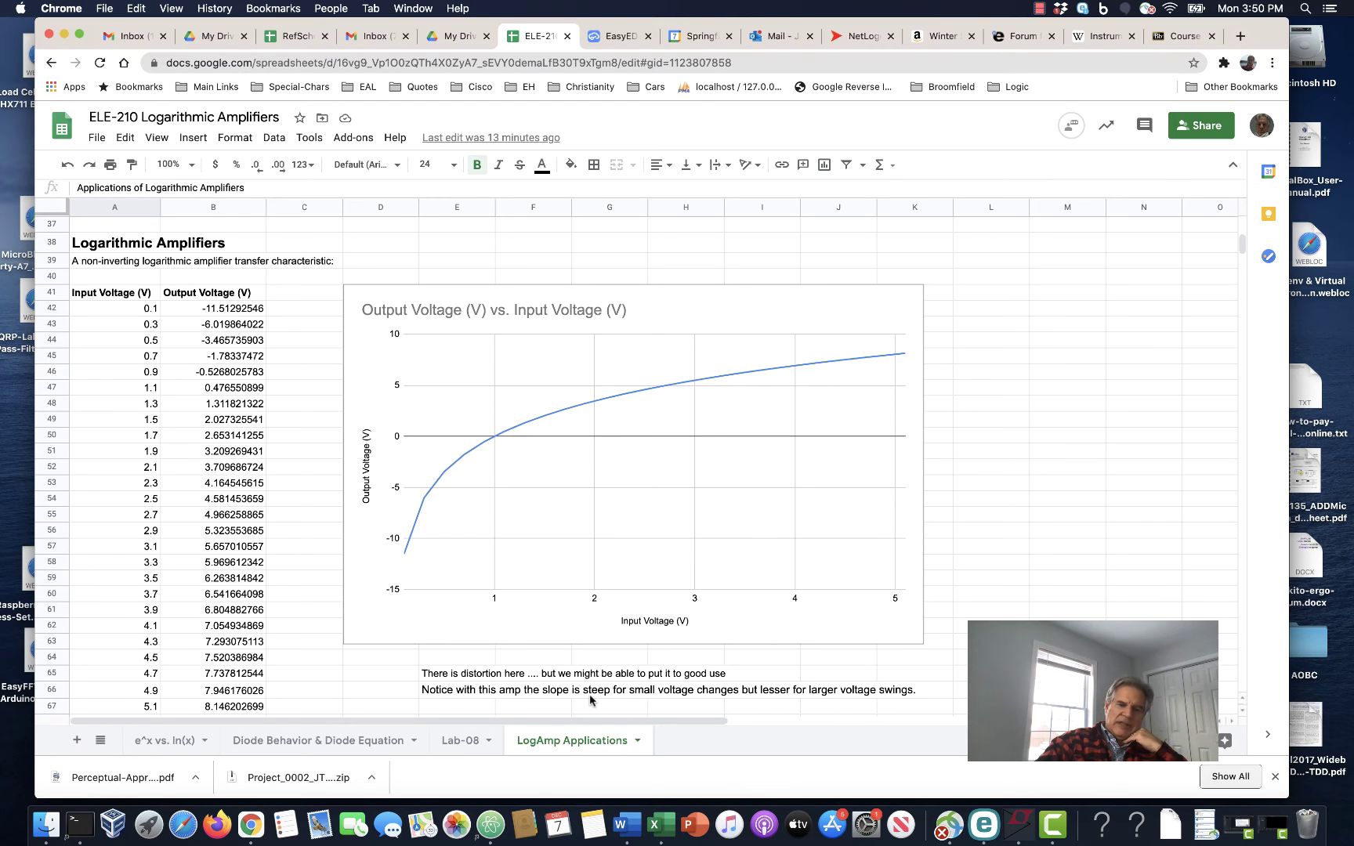
scroll(589, 700, "down", 2)
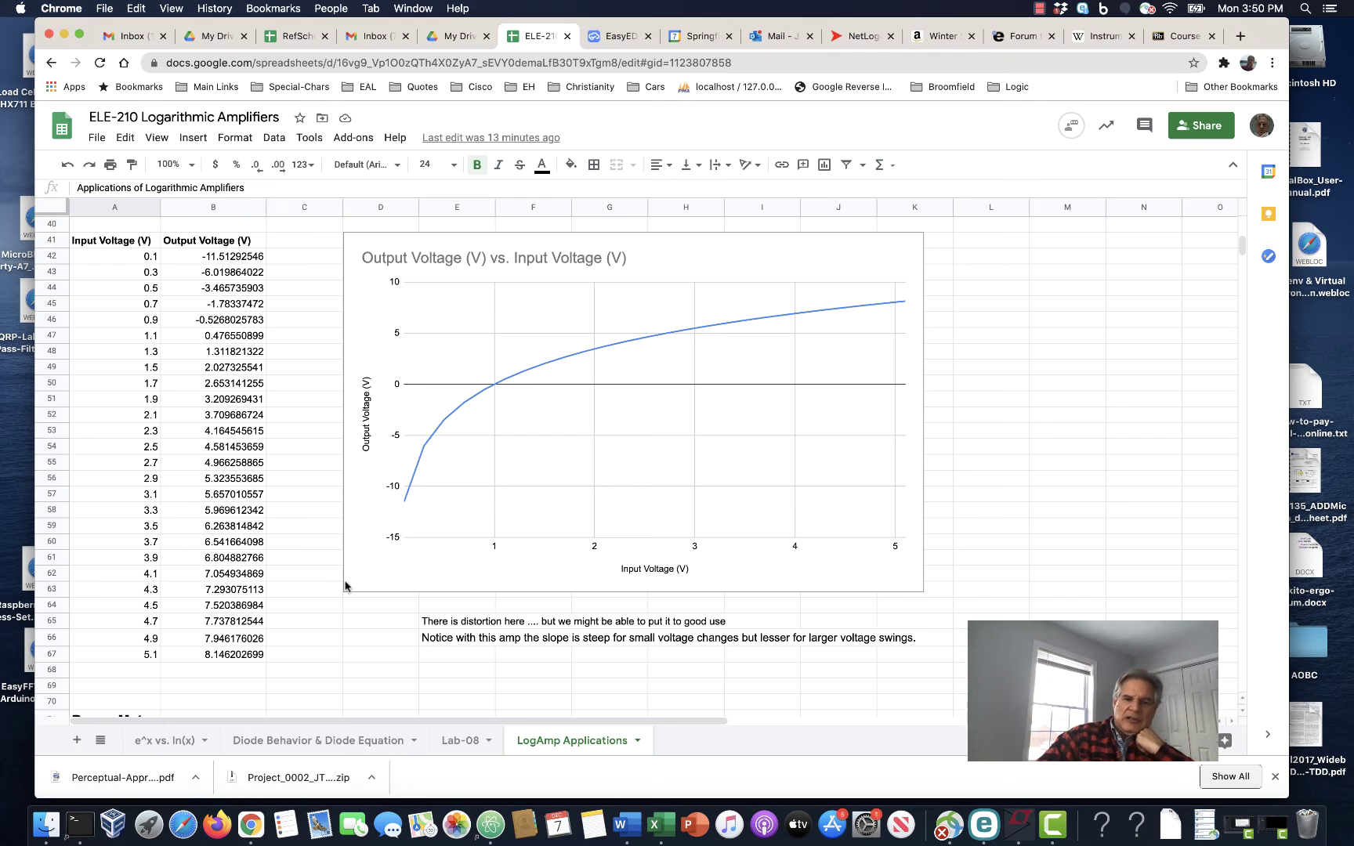
scroll(413, 520, "down", 3)
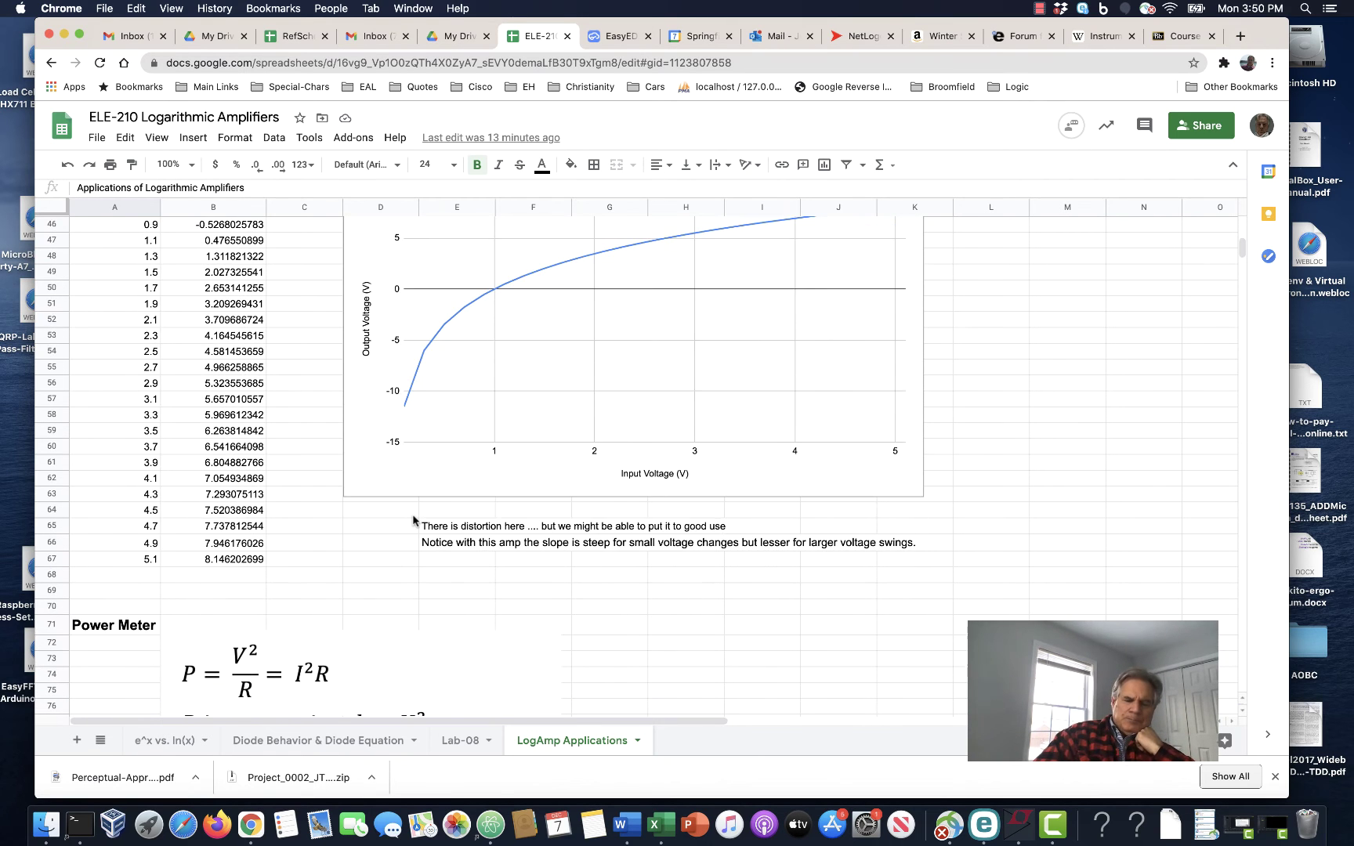
scroll(413, 520, "down", 3)
scroll(415, 525, "right", 2)
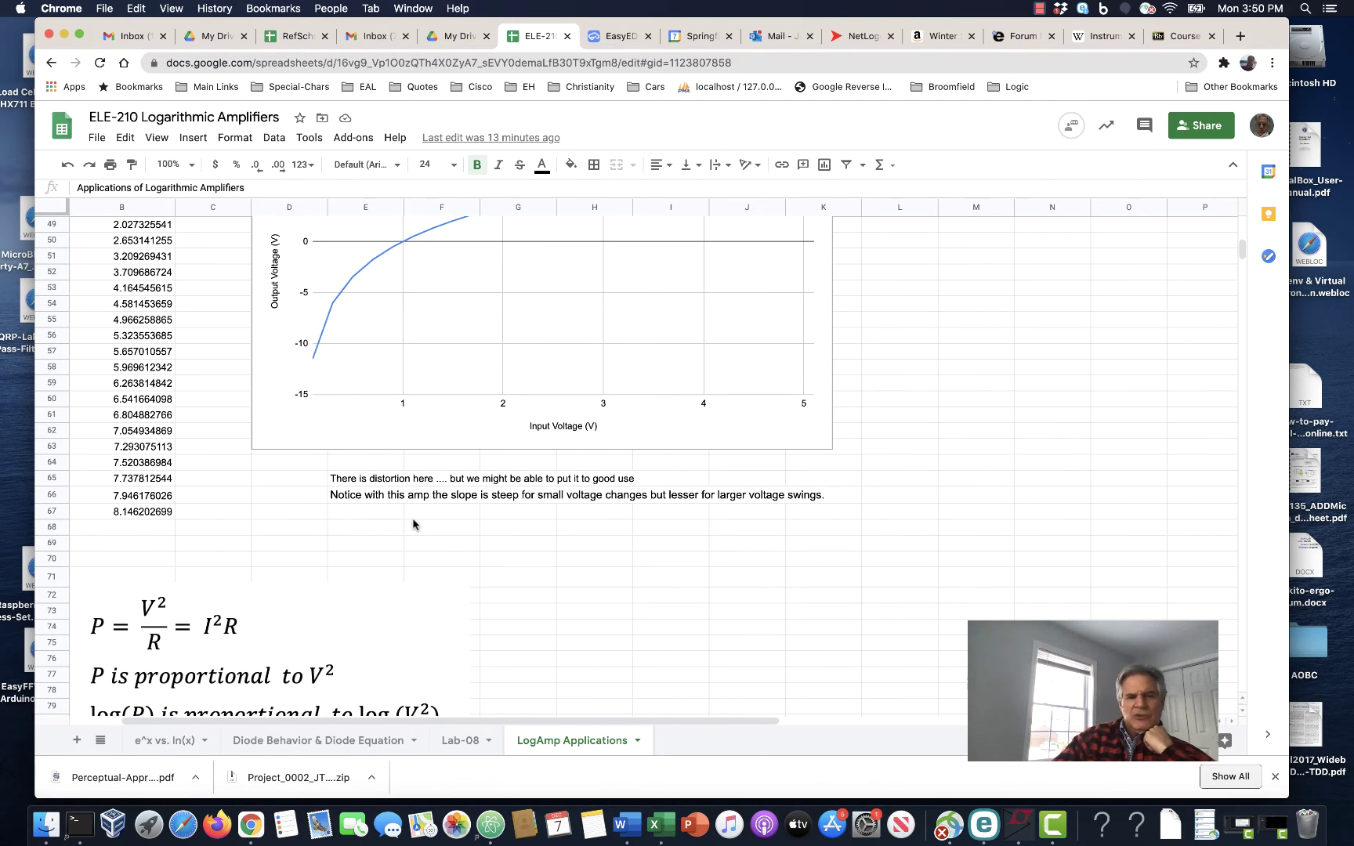
scroll(413, 524, "down", 3)
scroll(413, 524, "left", 2)
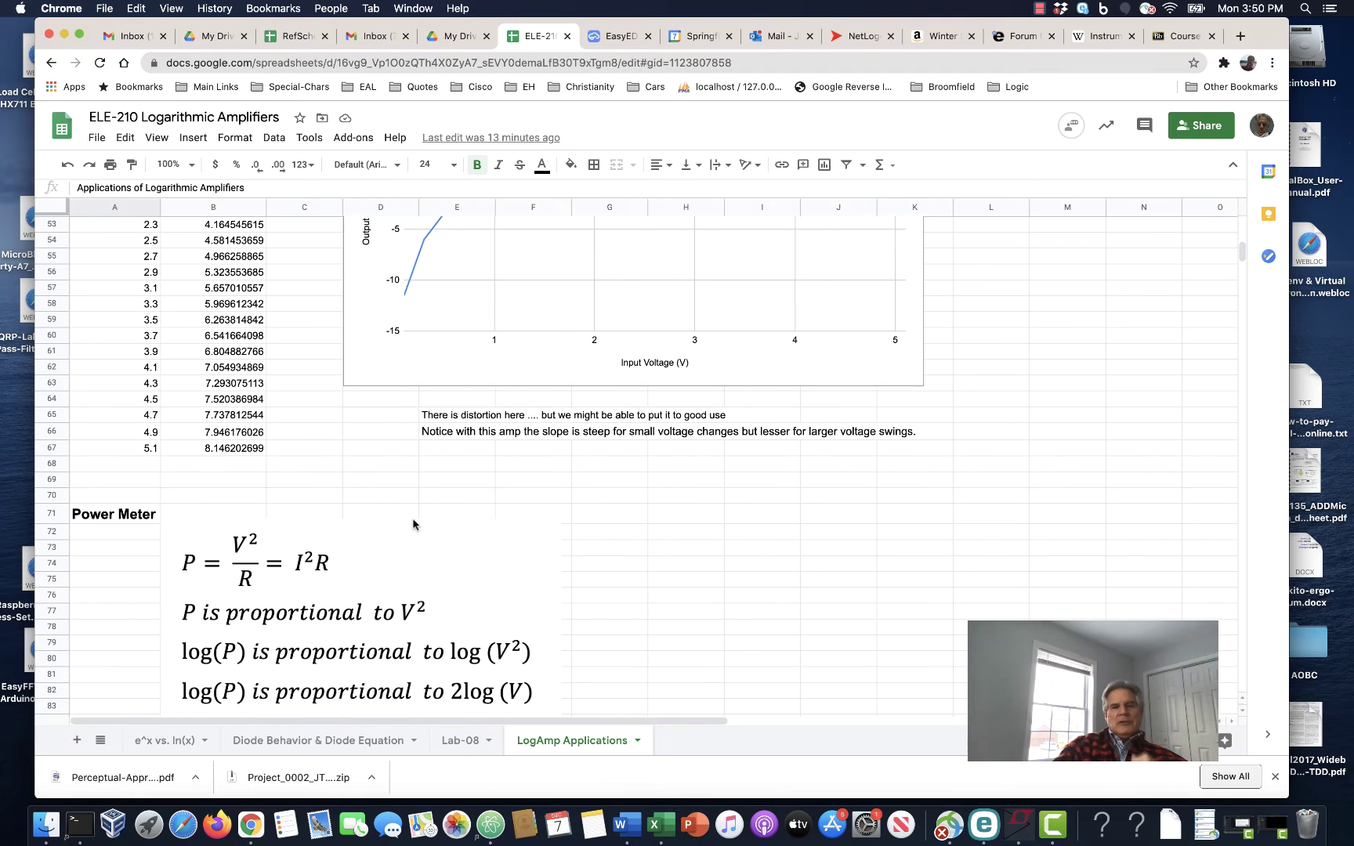
scroll(413, 524, "up", 1)
scroll(412, 524, "down", 3)
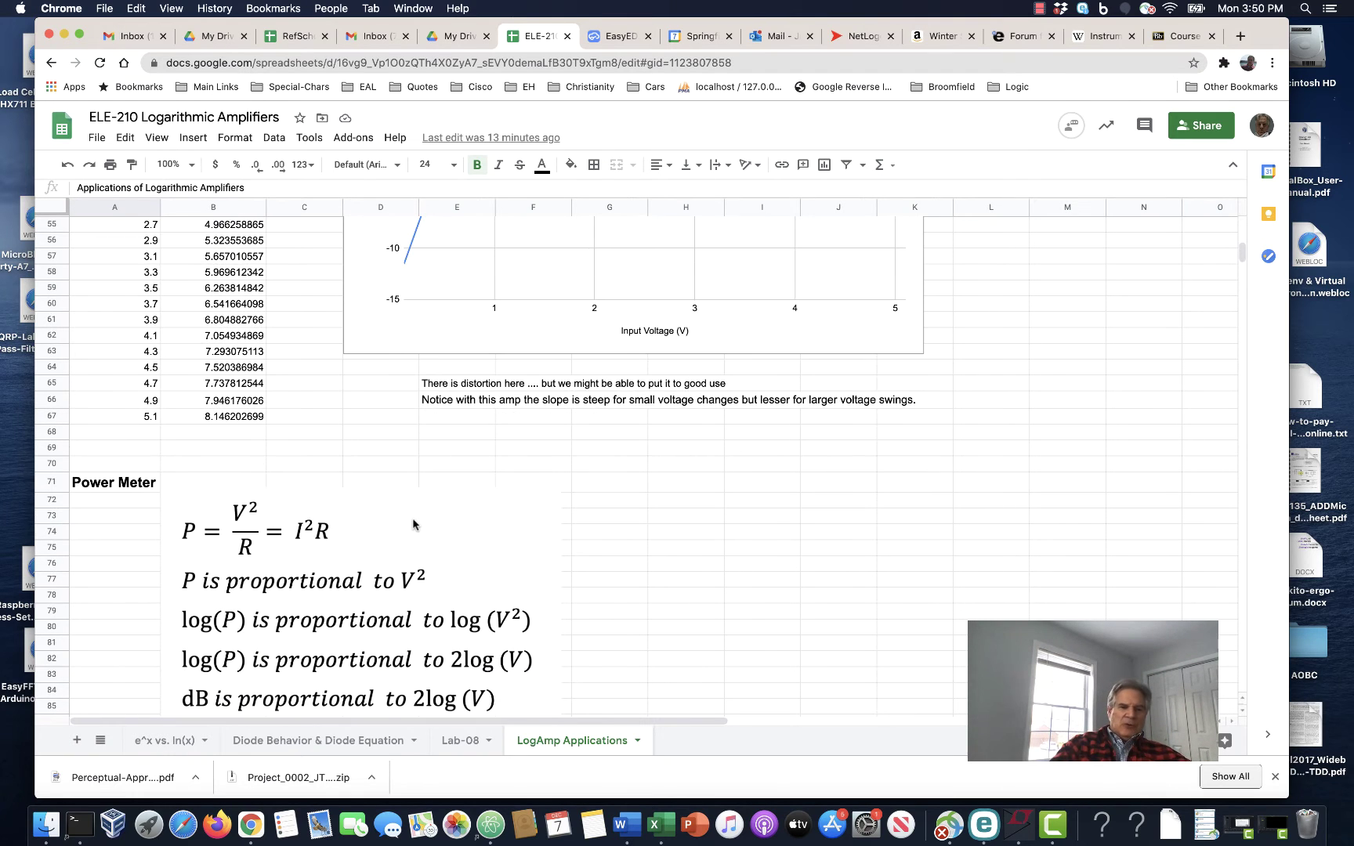
scroll(413, 524, "down", 3)
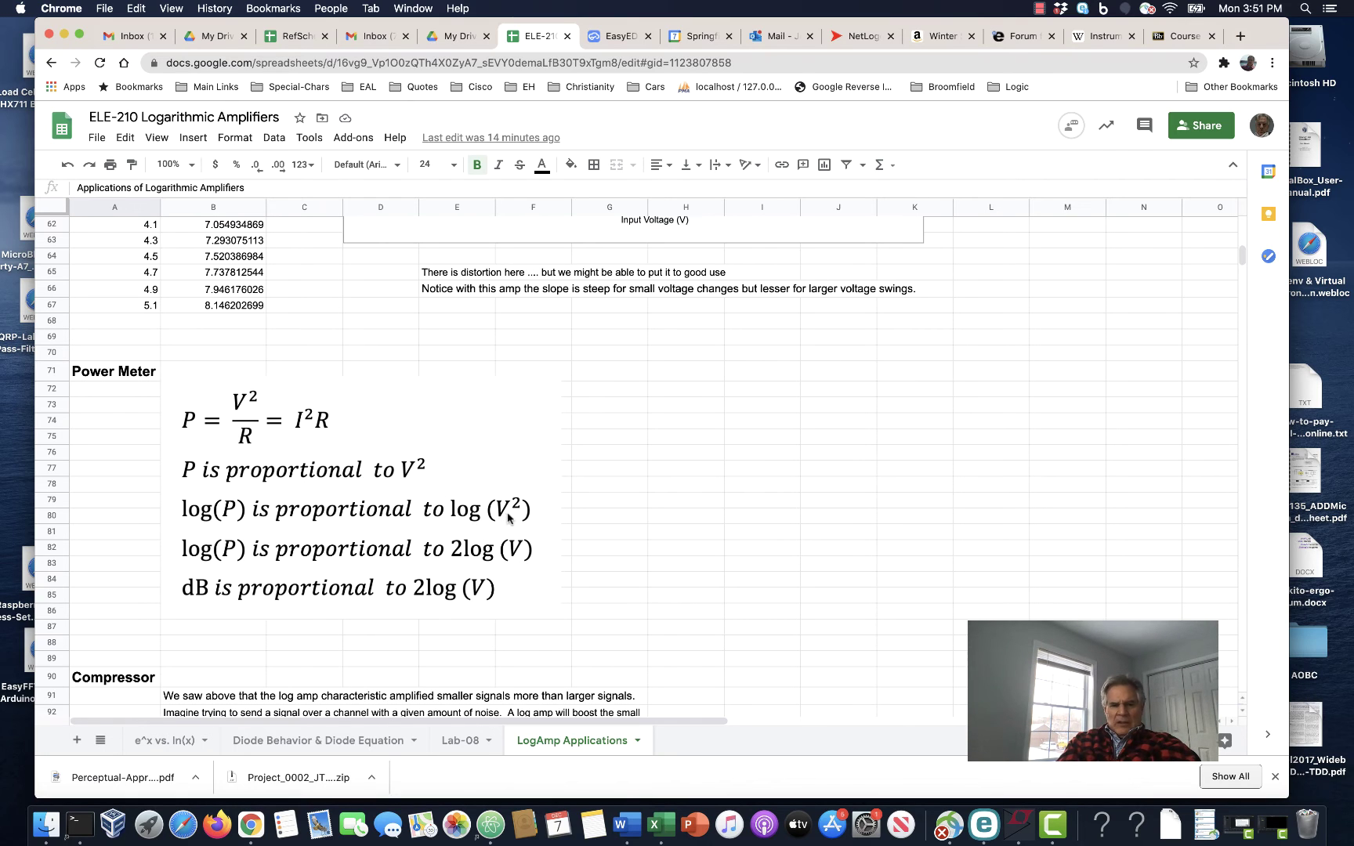
left_click(499, 518)
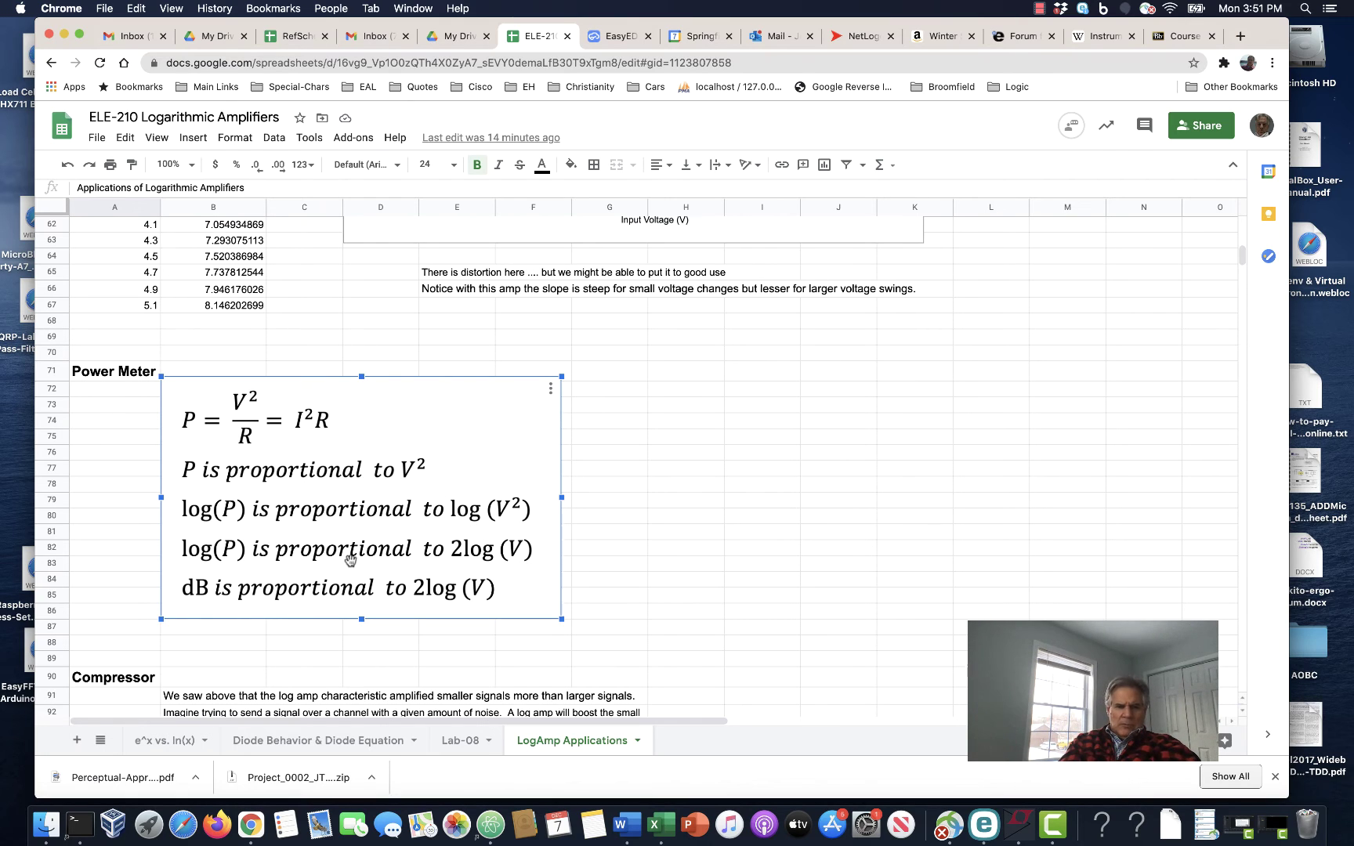
left_click(654, 548)
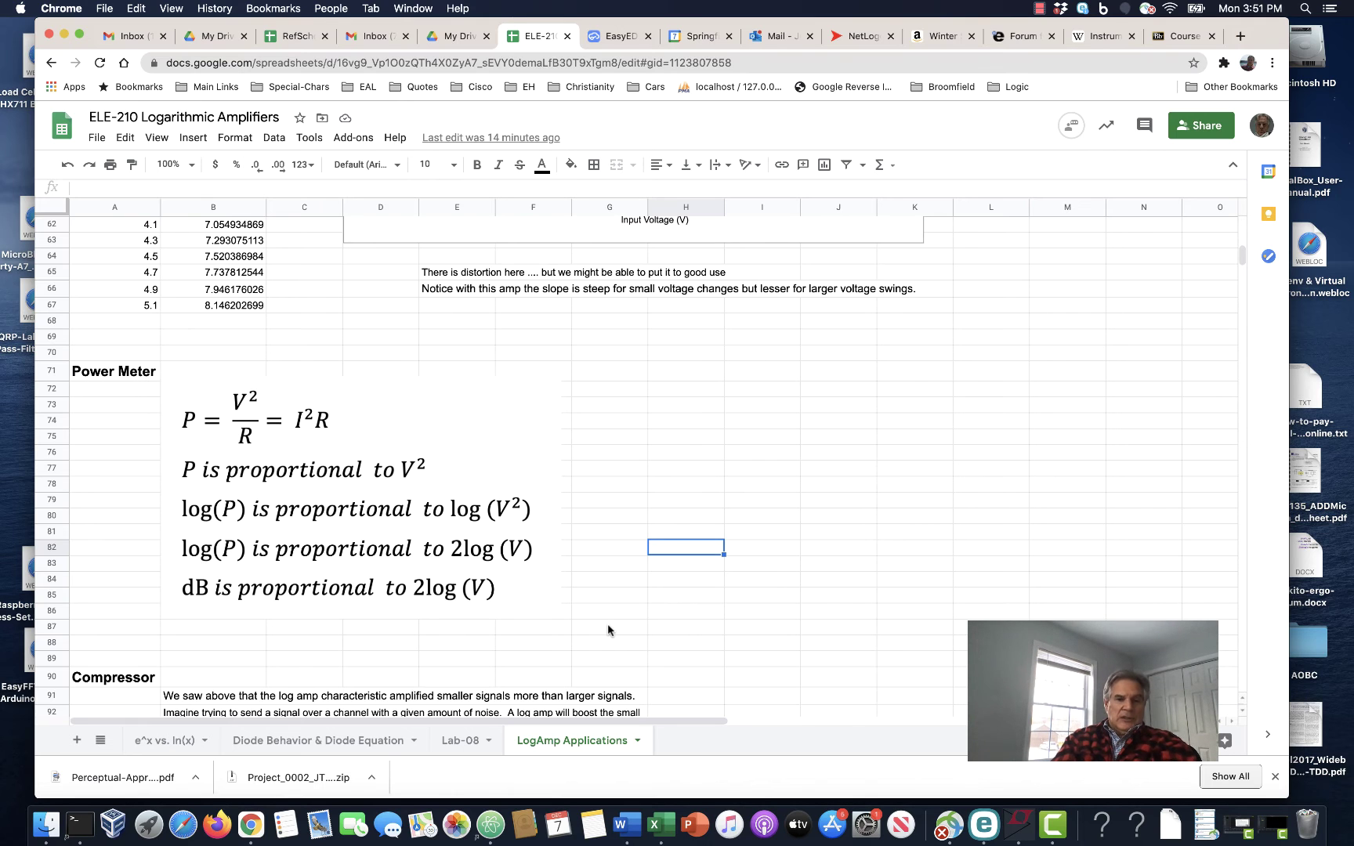
scroll(608, 625, "down", 2)
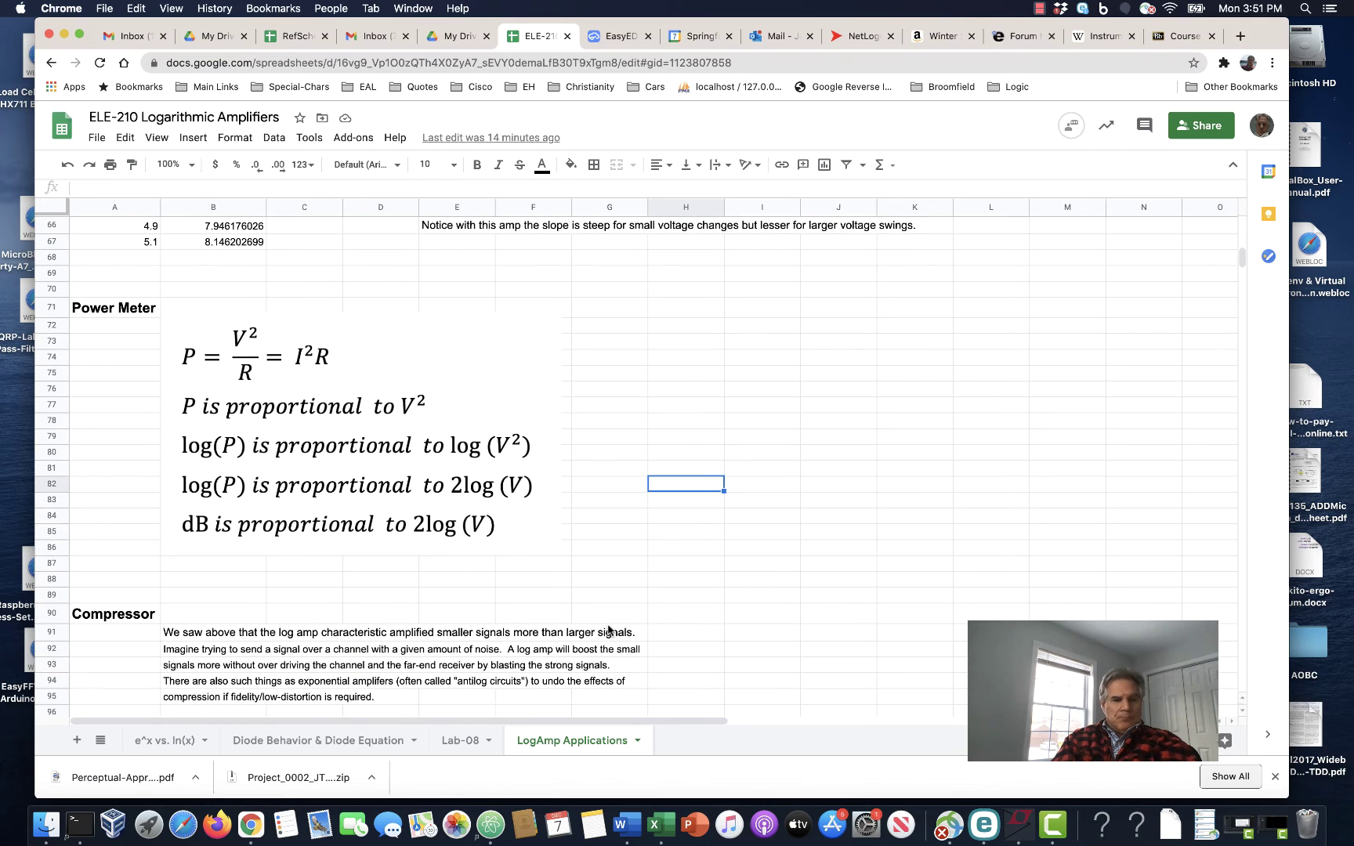
scroll(608, 629, "down", 12)
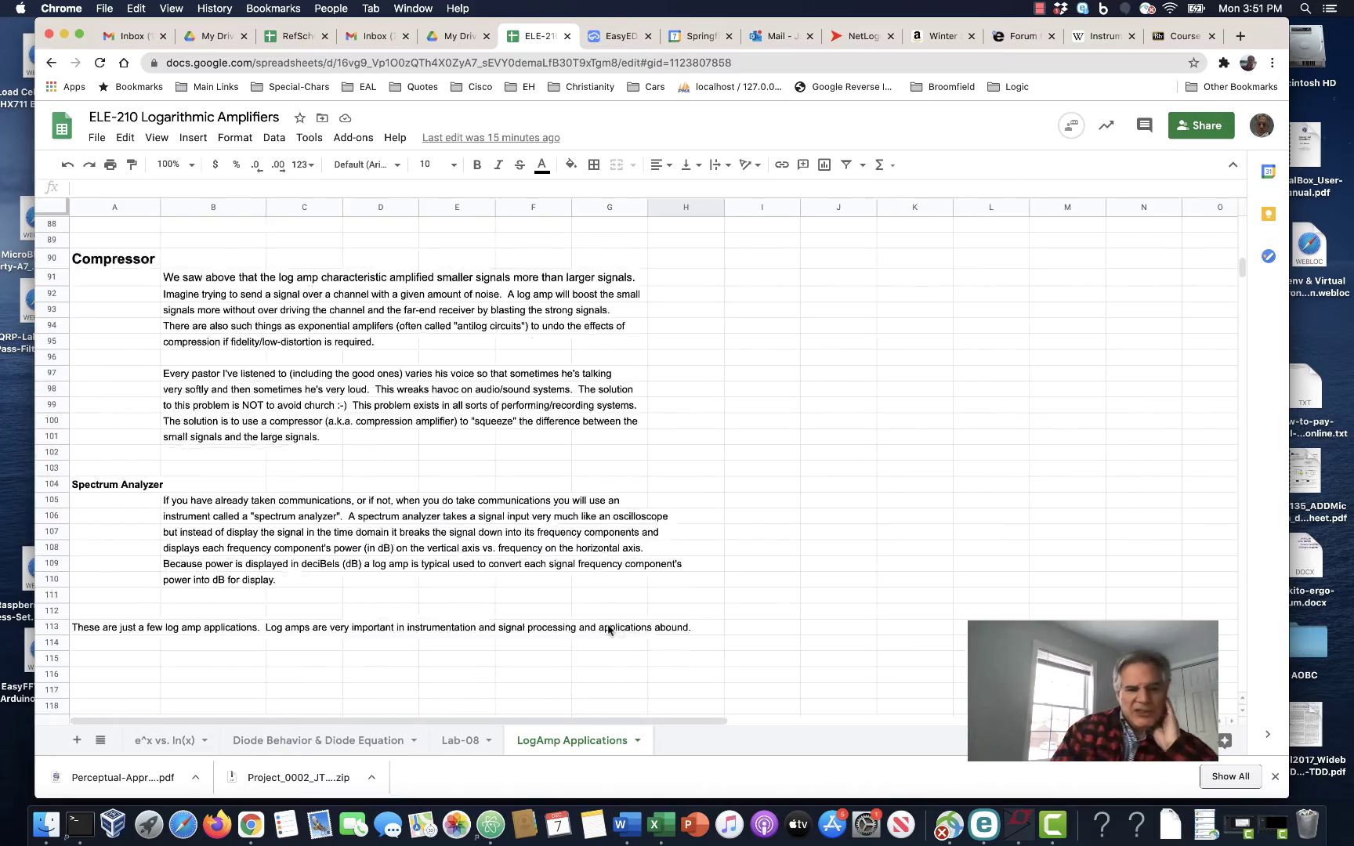
scroll(609, 629, "up", 10)
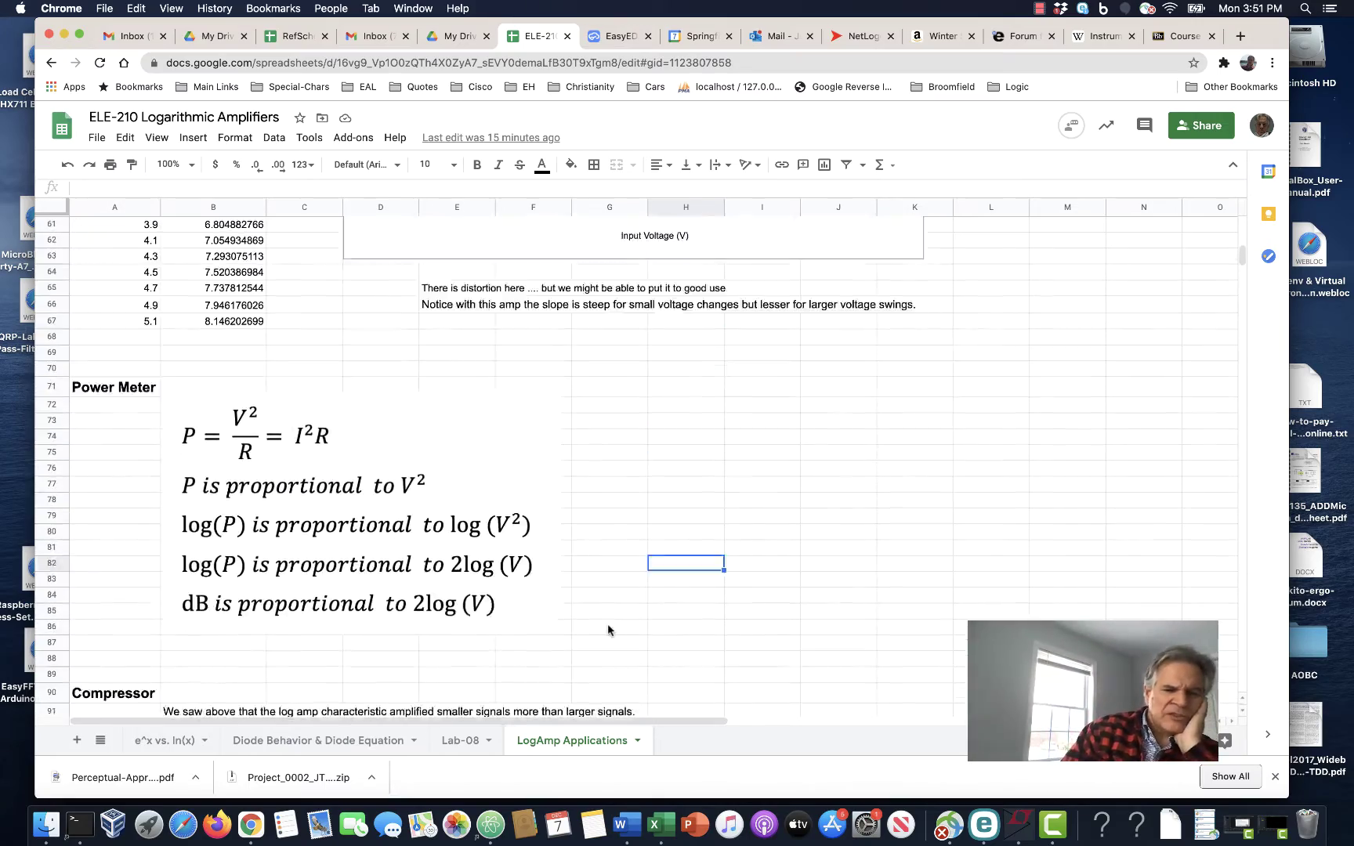
scroll(608, 629, "down", 4)
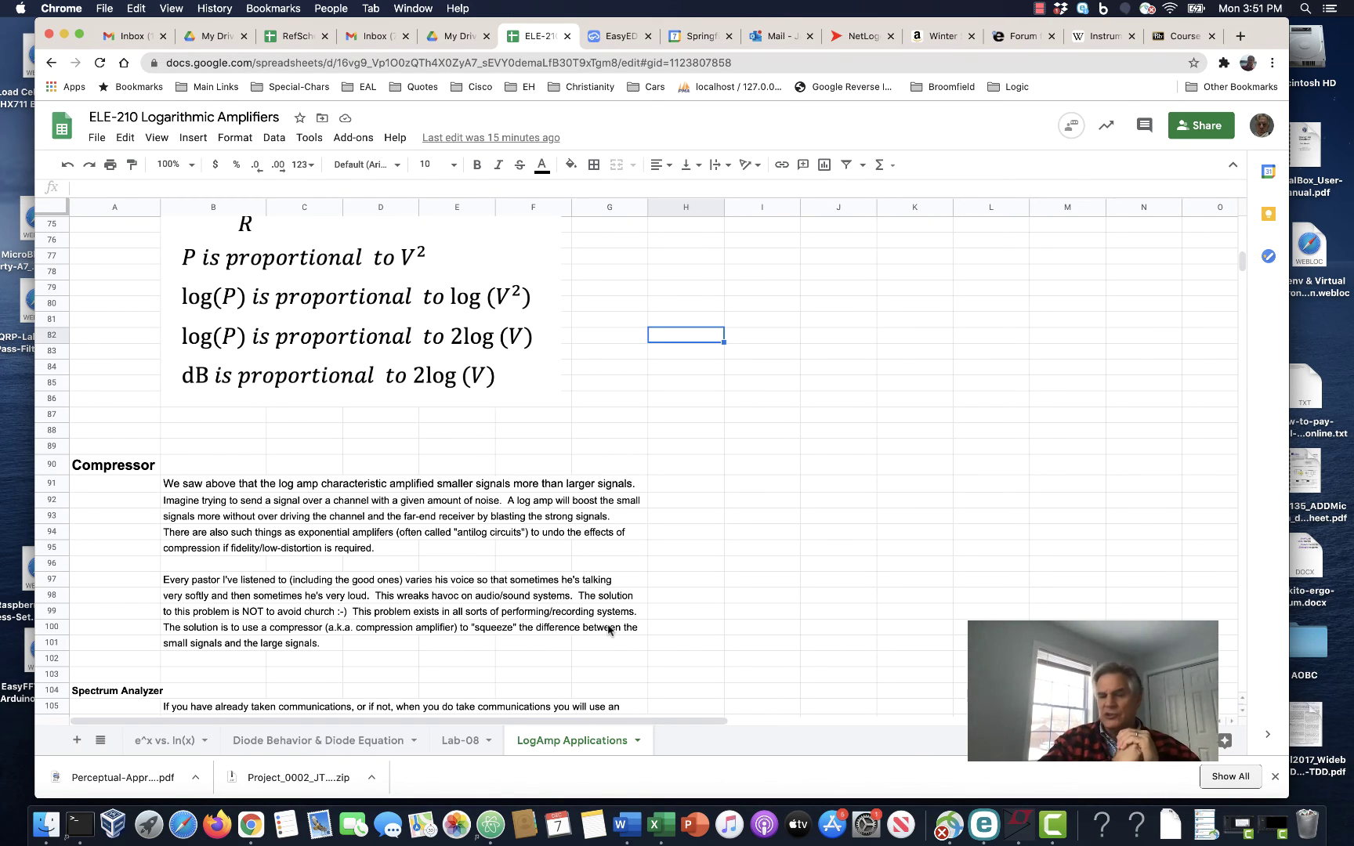
scroll(609, 630, "up", 6)
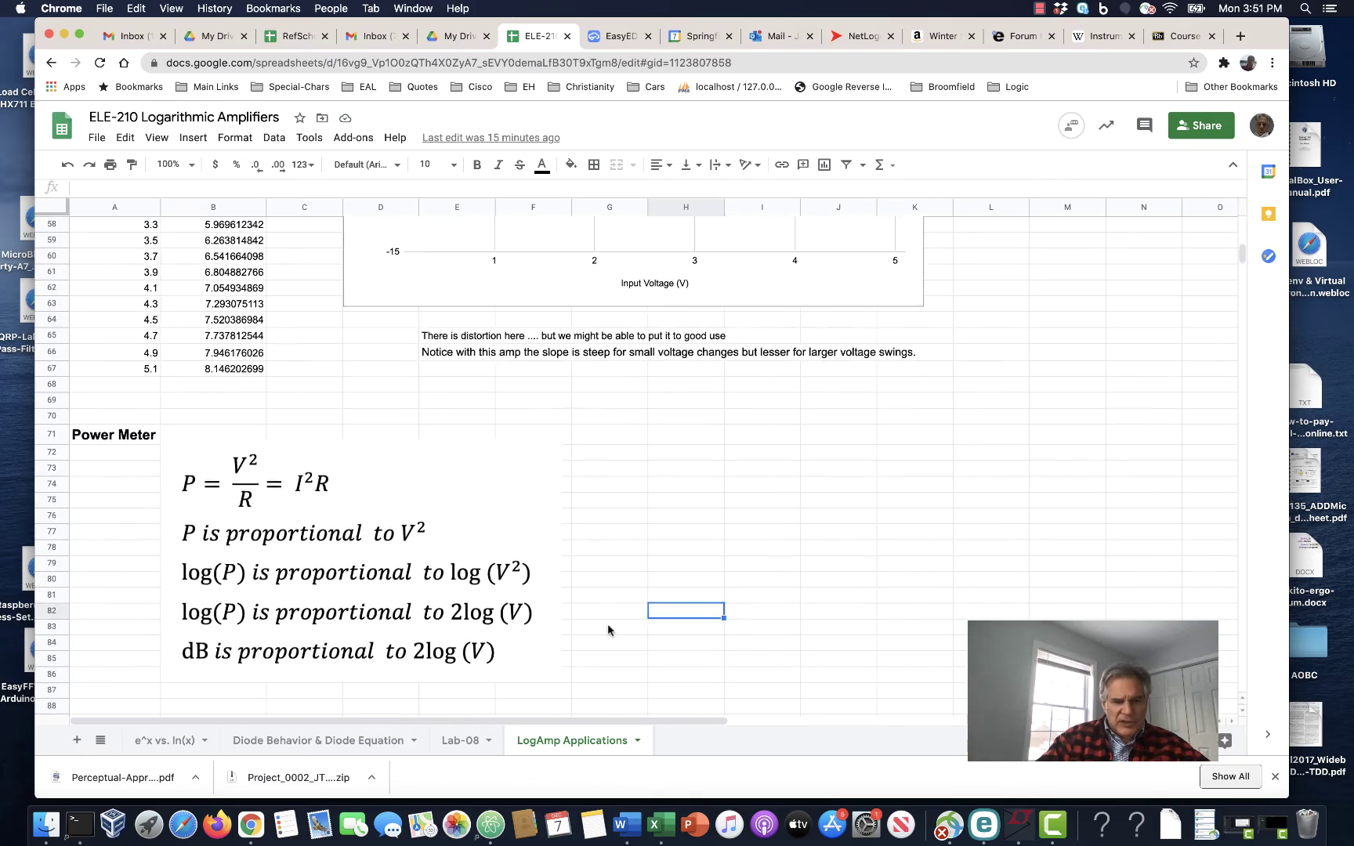
scroll(607, 623, "up", 5)
scroll(565, 459, "up", 5)
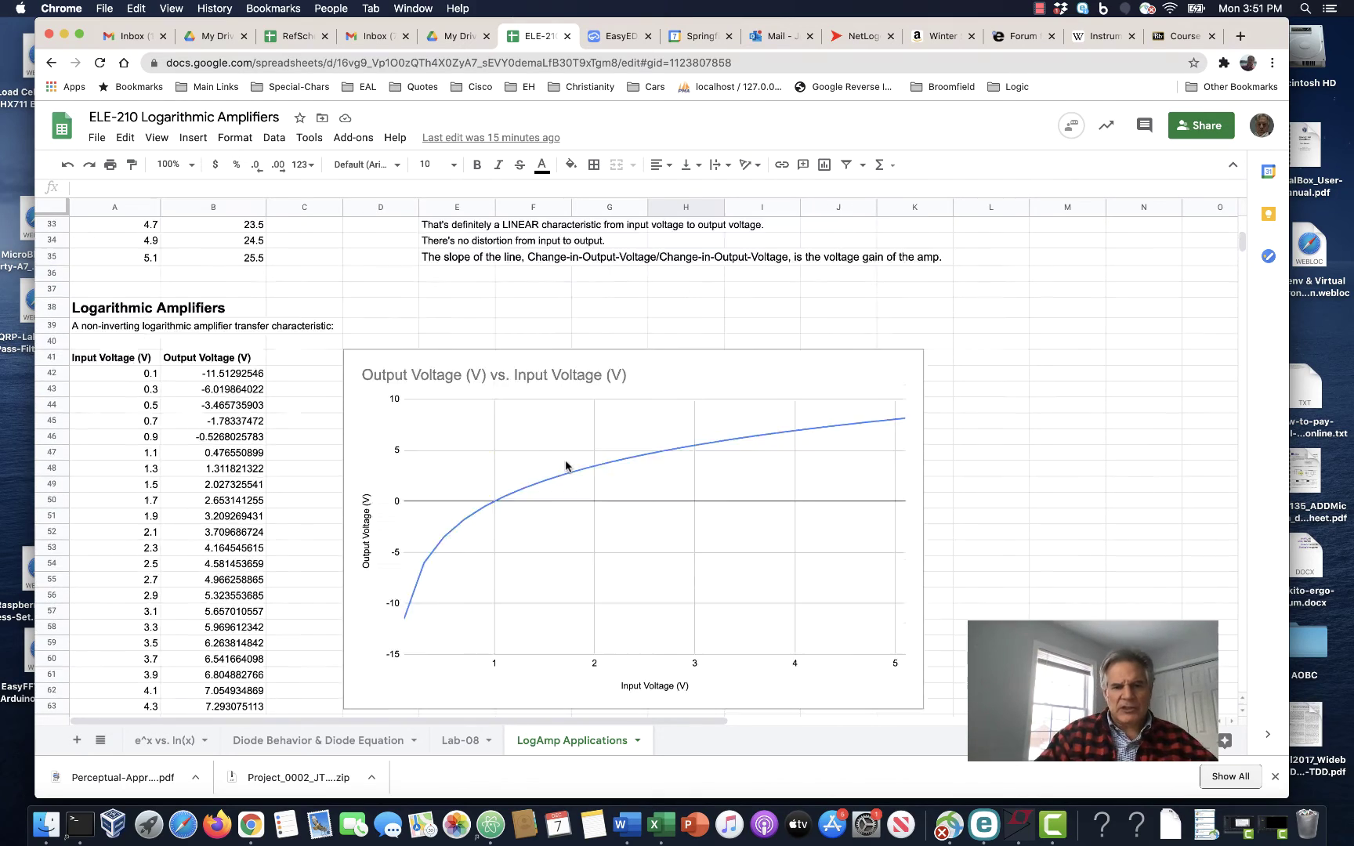
scroll(565, 459, "up", 5)
scroll(565, 459, "right", 3)
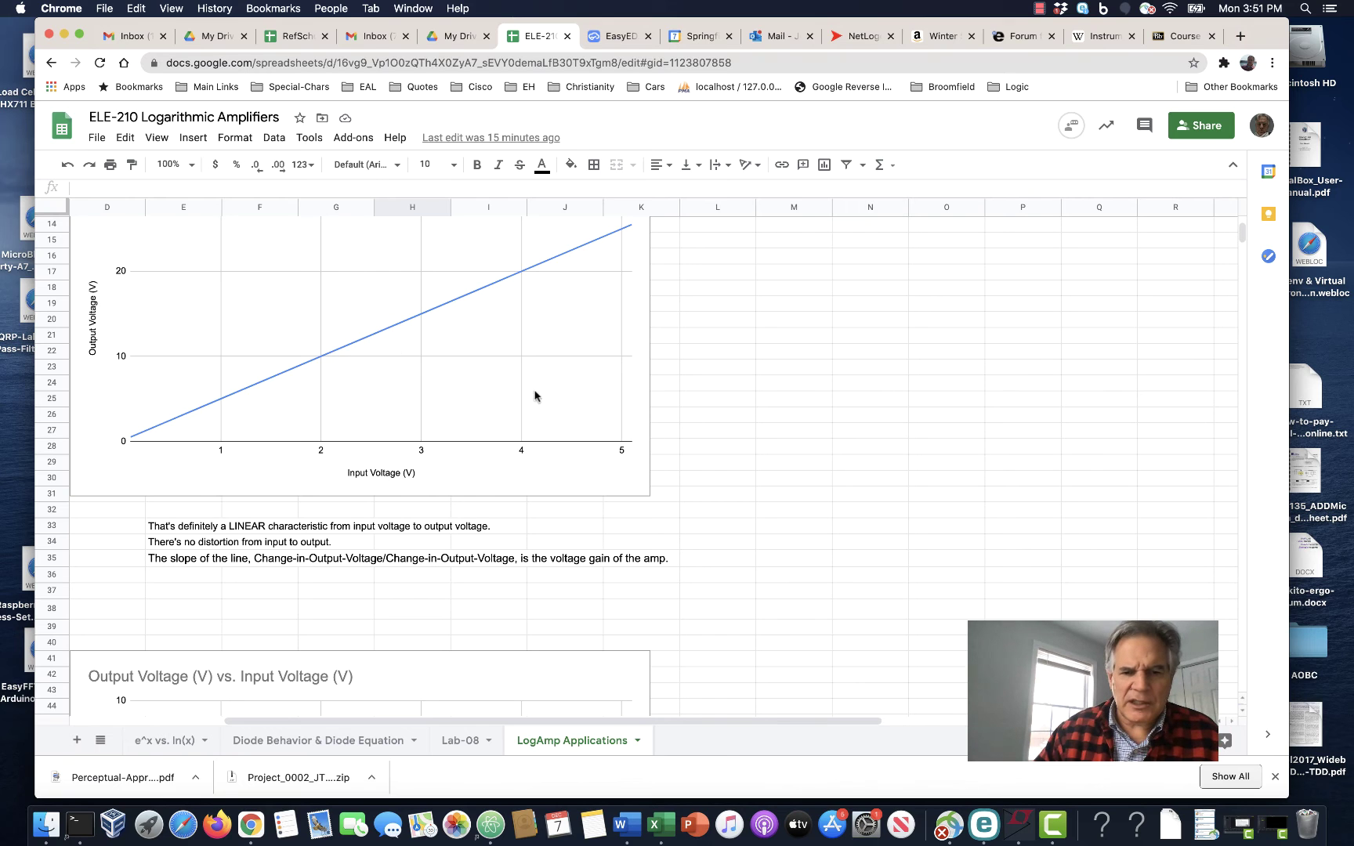
scroll(734, 415, "down", 5)
scroll(732, 419, "left", 2)
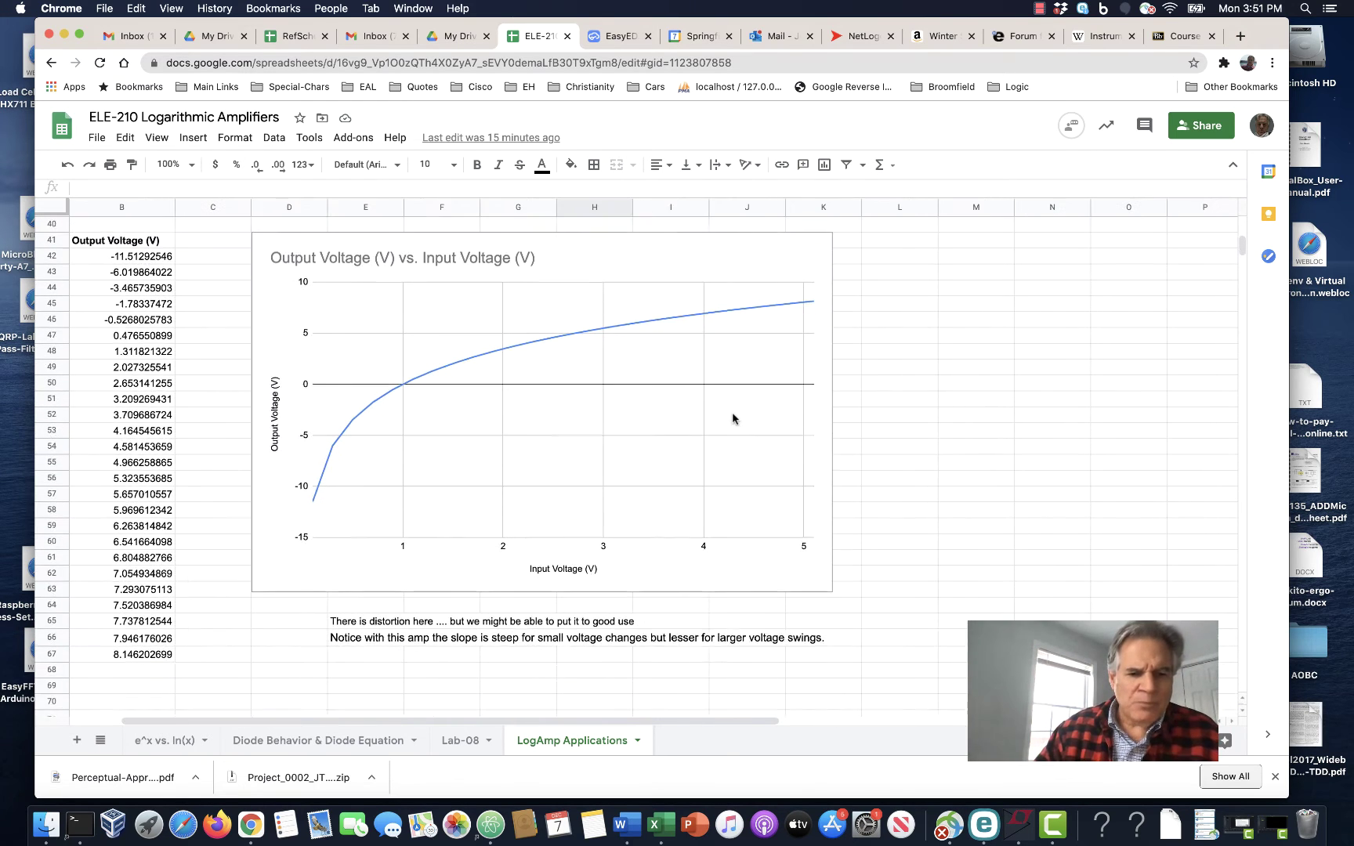
scroll(734, 418, "down", 1)
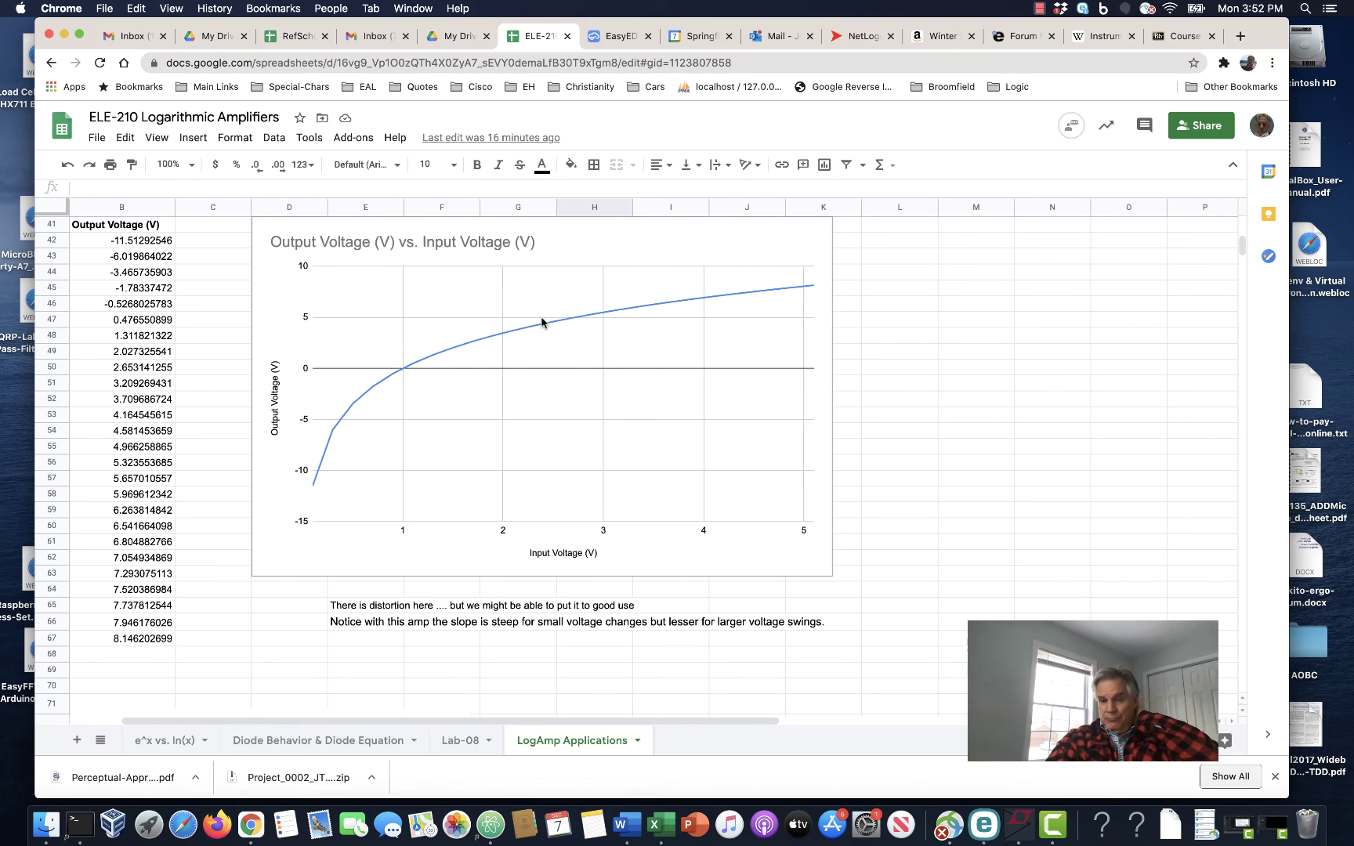
Scroll past the chart through the Power Meter and Compressor notes to the Spectrum Analyzer section
scroll(541, 321, "down", 5)
scroll(542, 321, "left", 1)
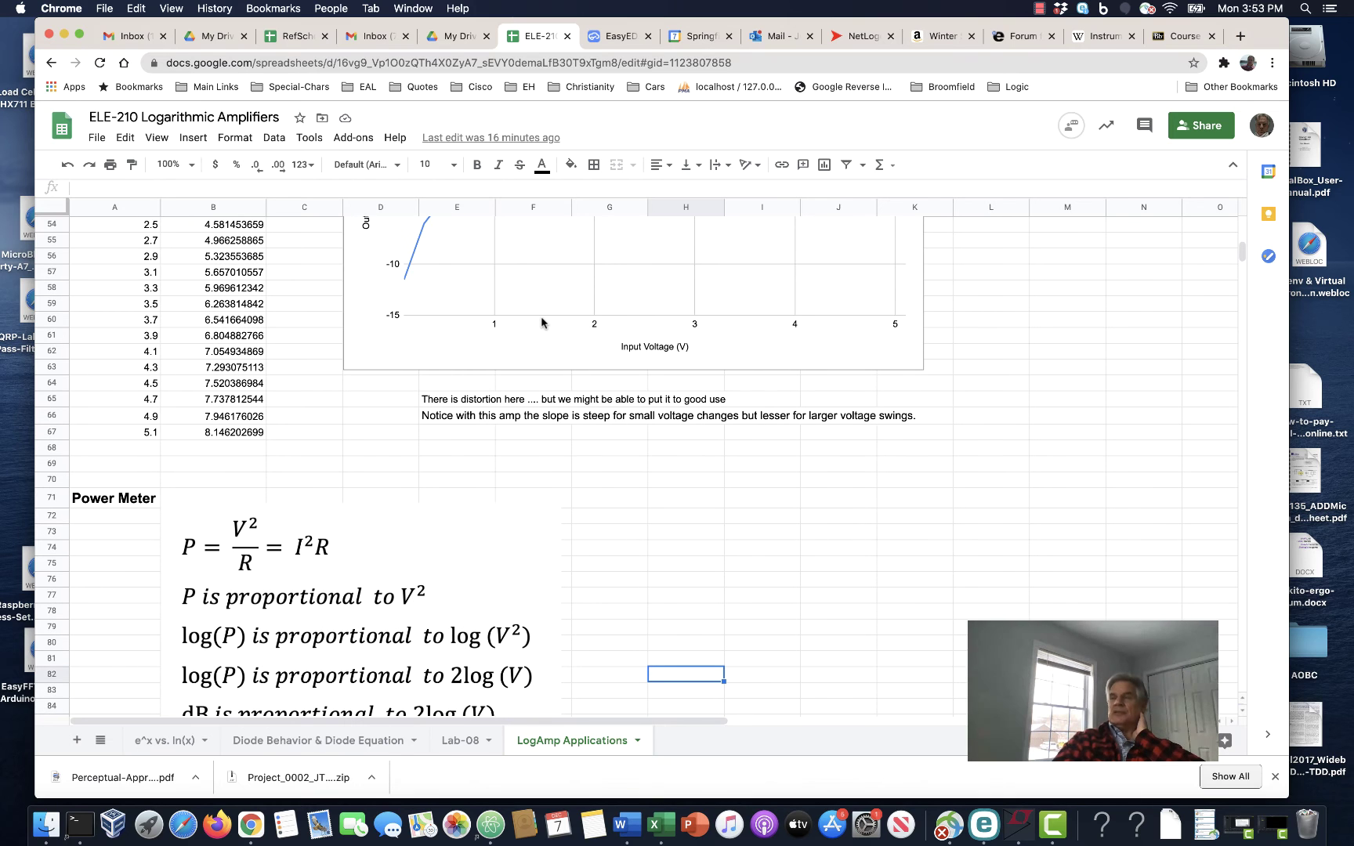
scroll(541, 316, "down", 5)
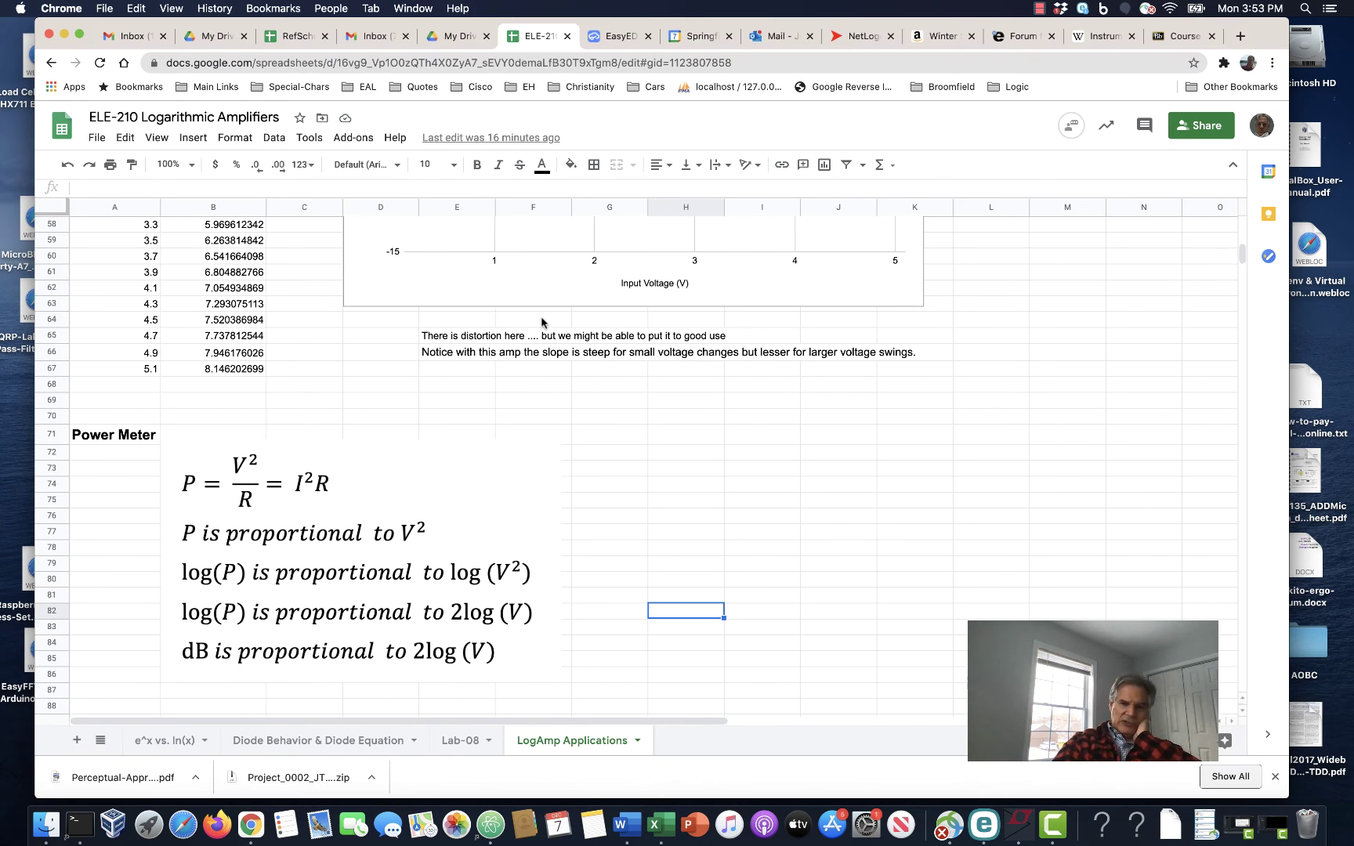
scroll(541, 321, "down", 1)
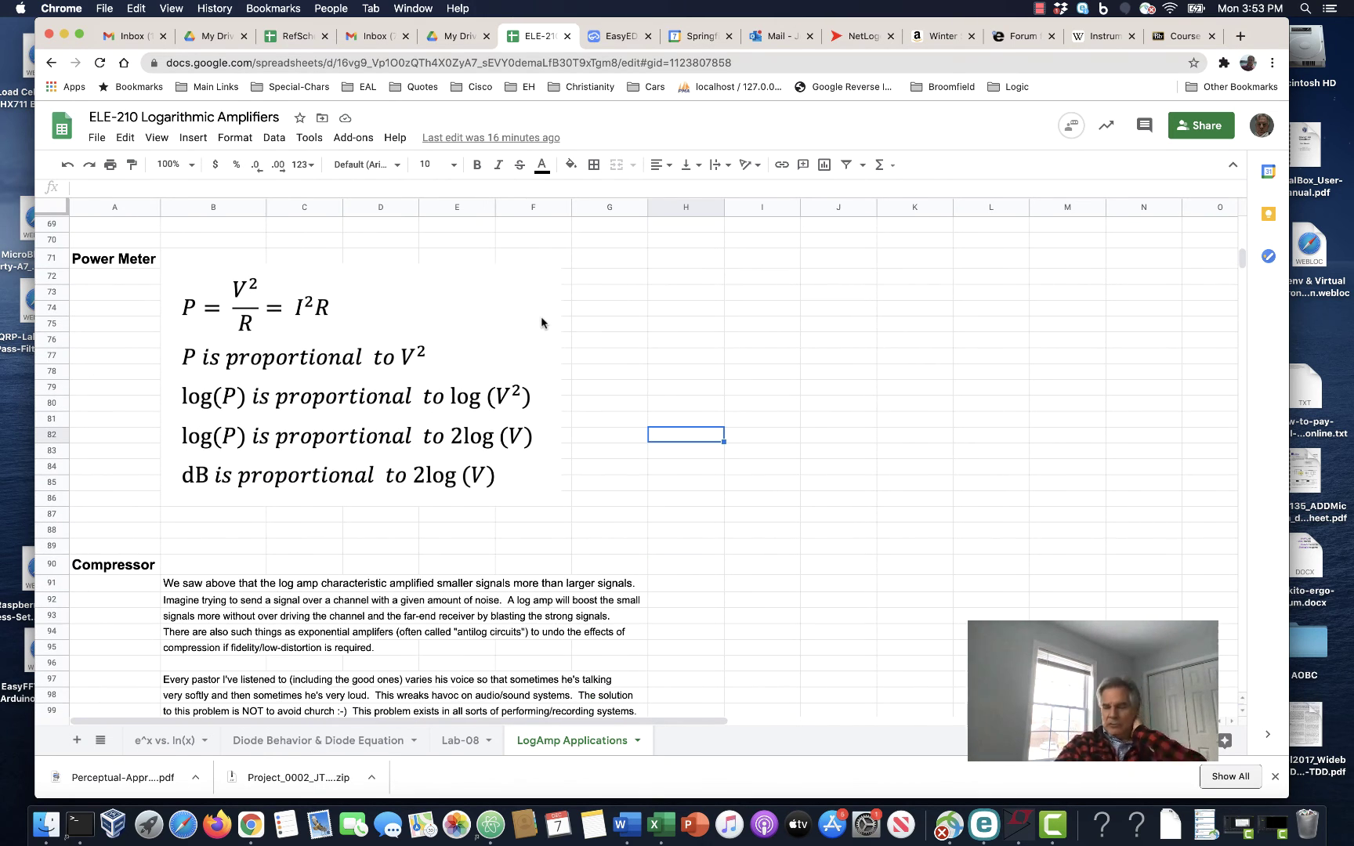
scroll(540, 316, "down", 6)
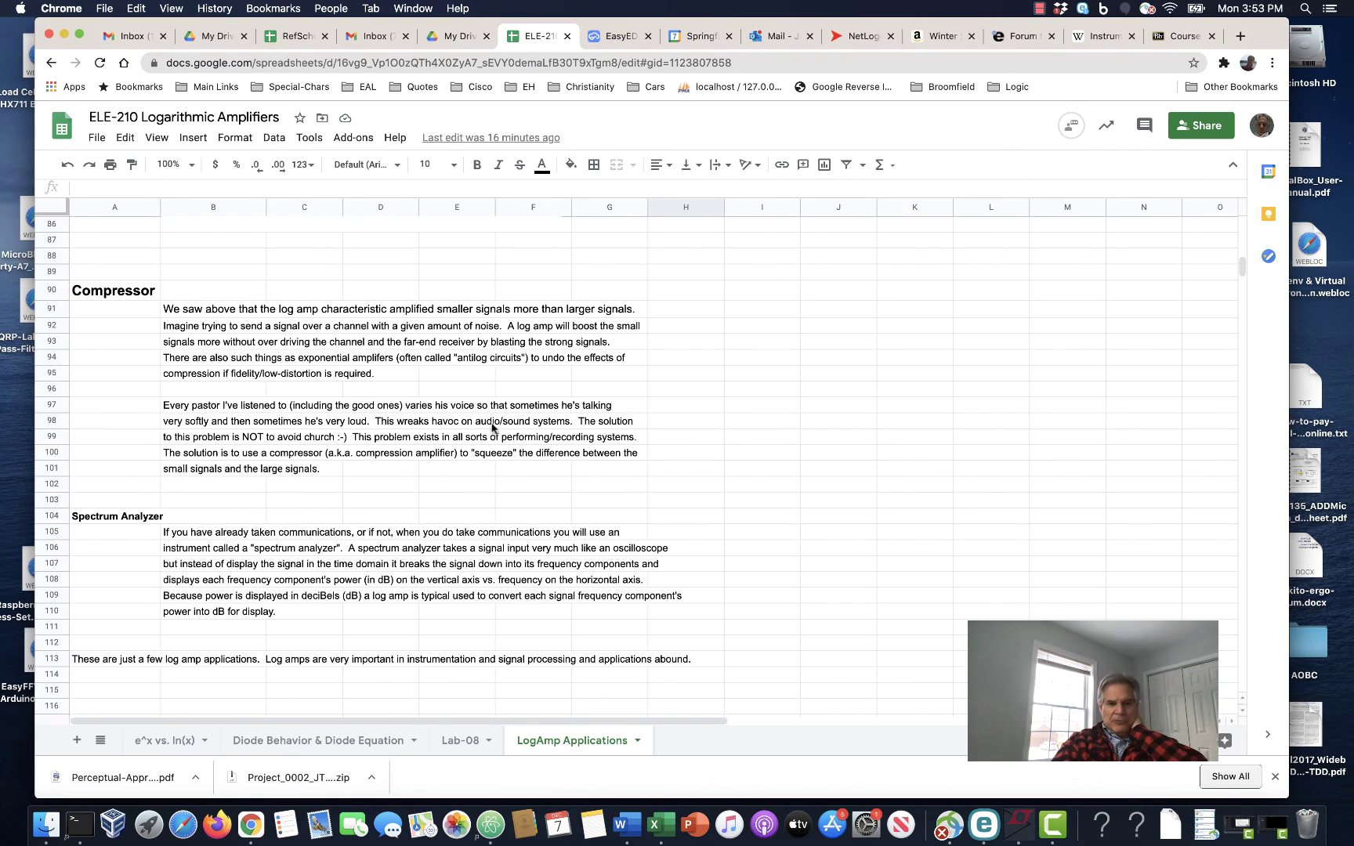
scroll(492, 458, "down", 3)
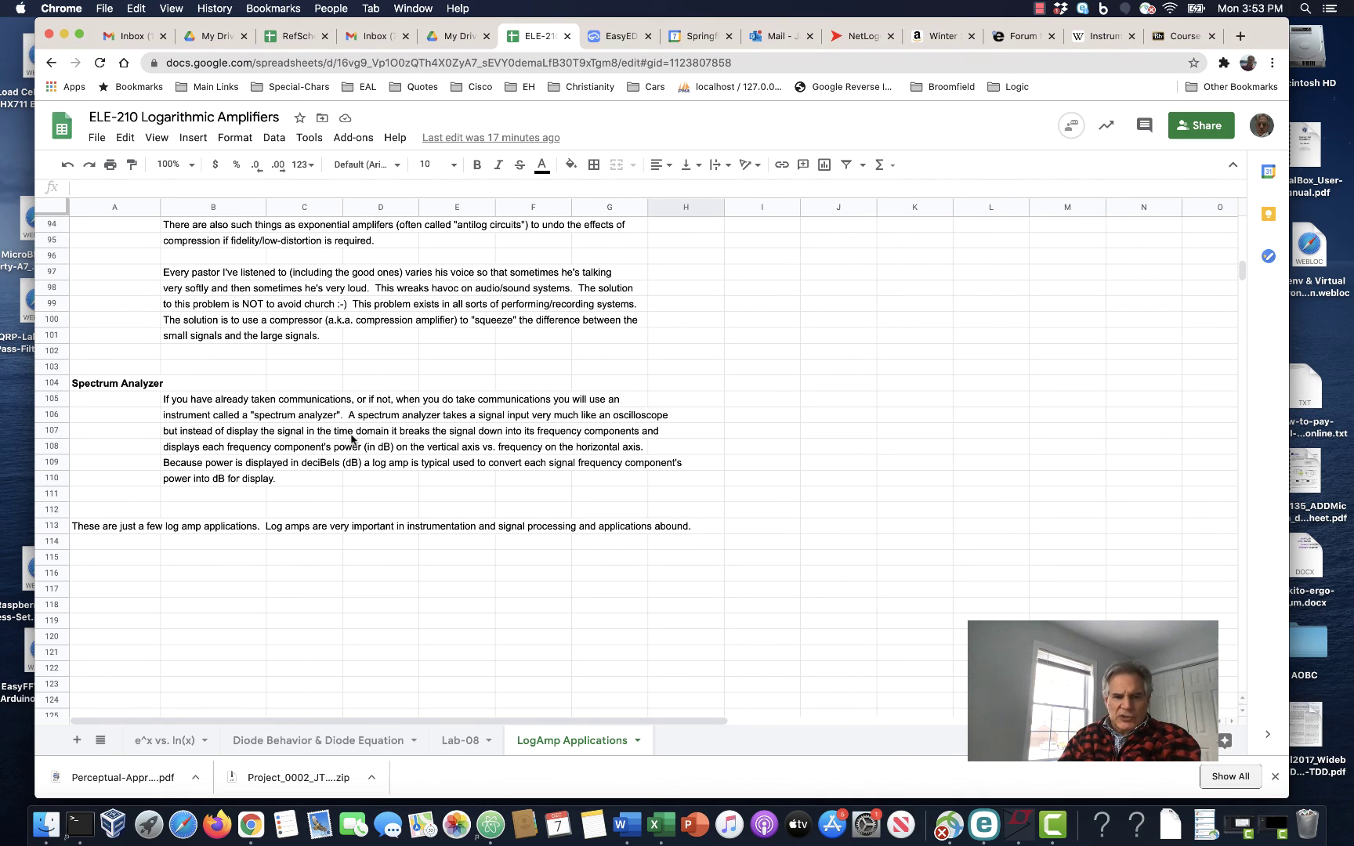
Fix the B107 Spectrum Analyzer note so 'display' reads 'displaying'
left_click(257, 436)
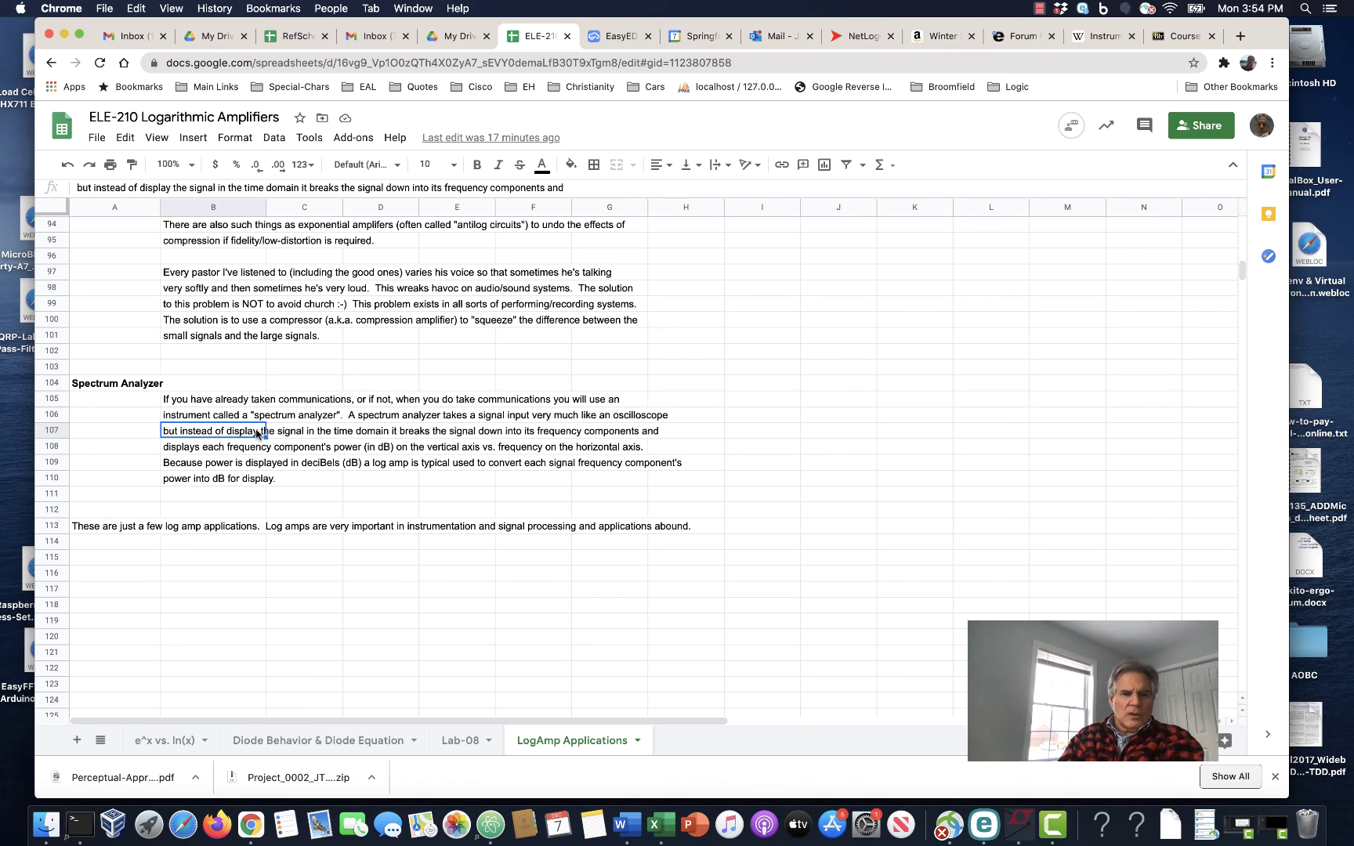
left_click(169, 188)
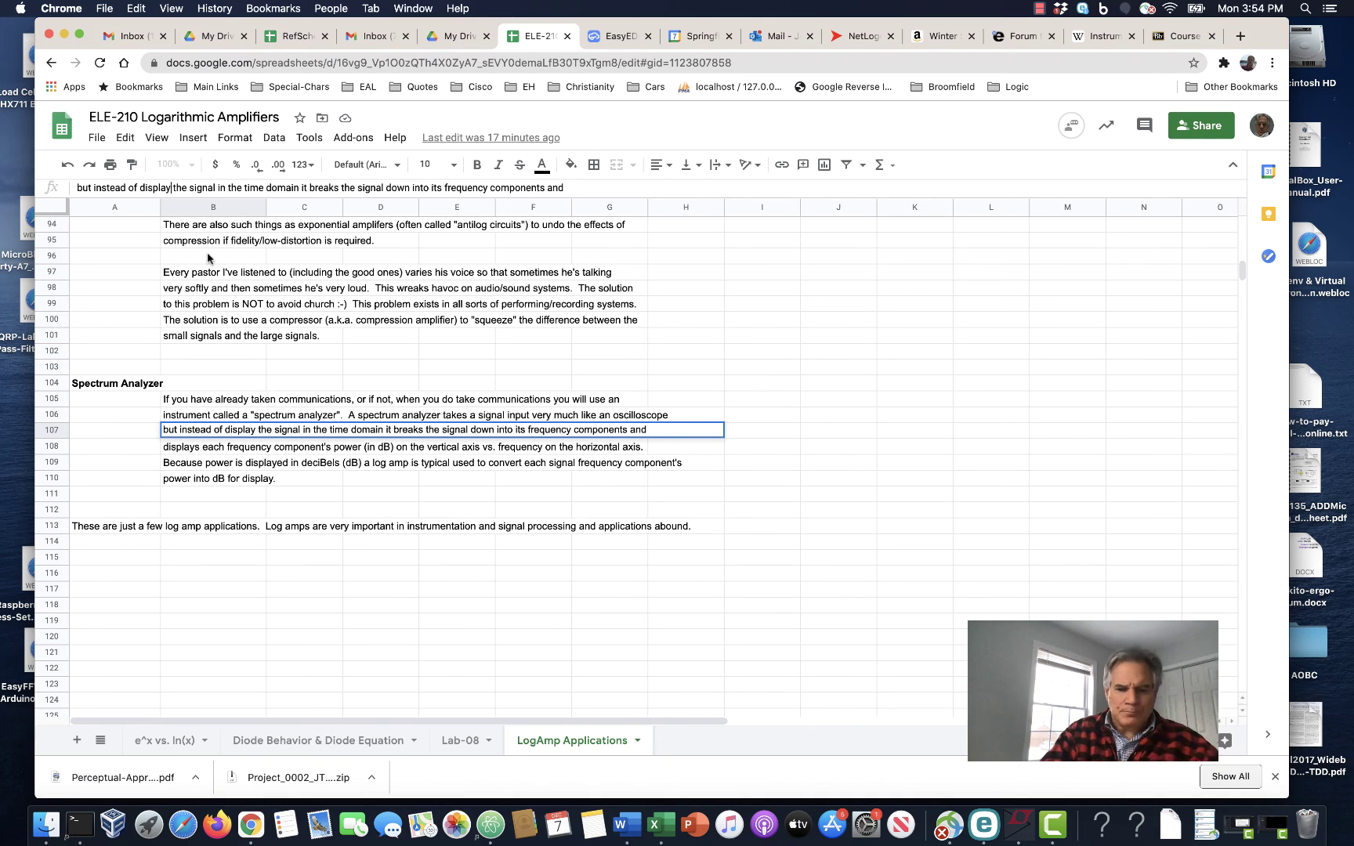
type("ing")
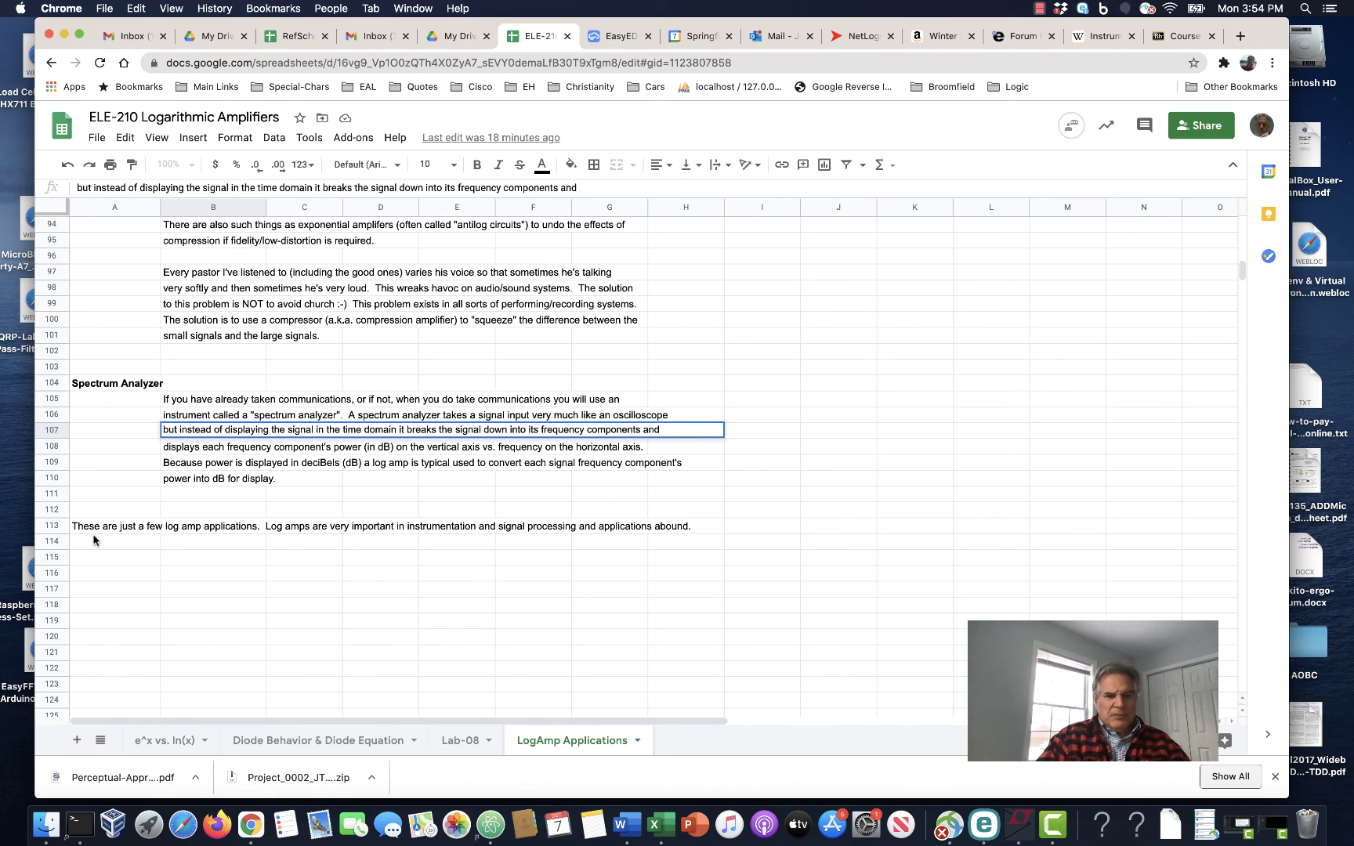
Scroll back up to row 41 to view the output-versus-input voltage chart and its table
scroll(375, 580, "up", 3)
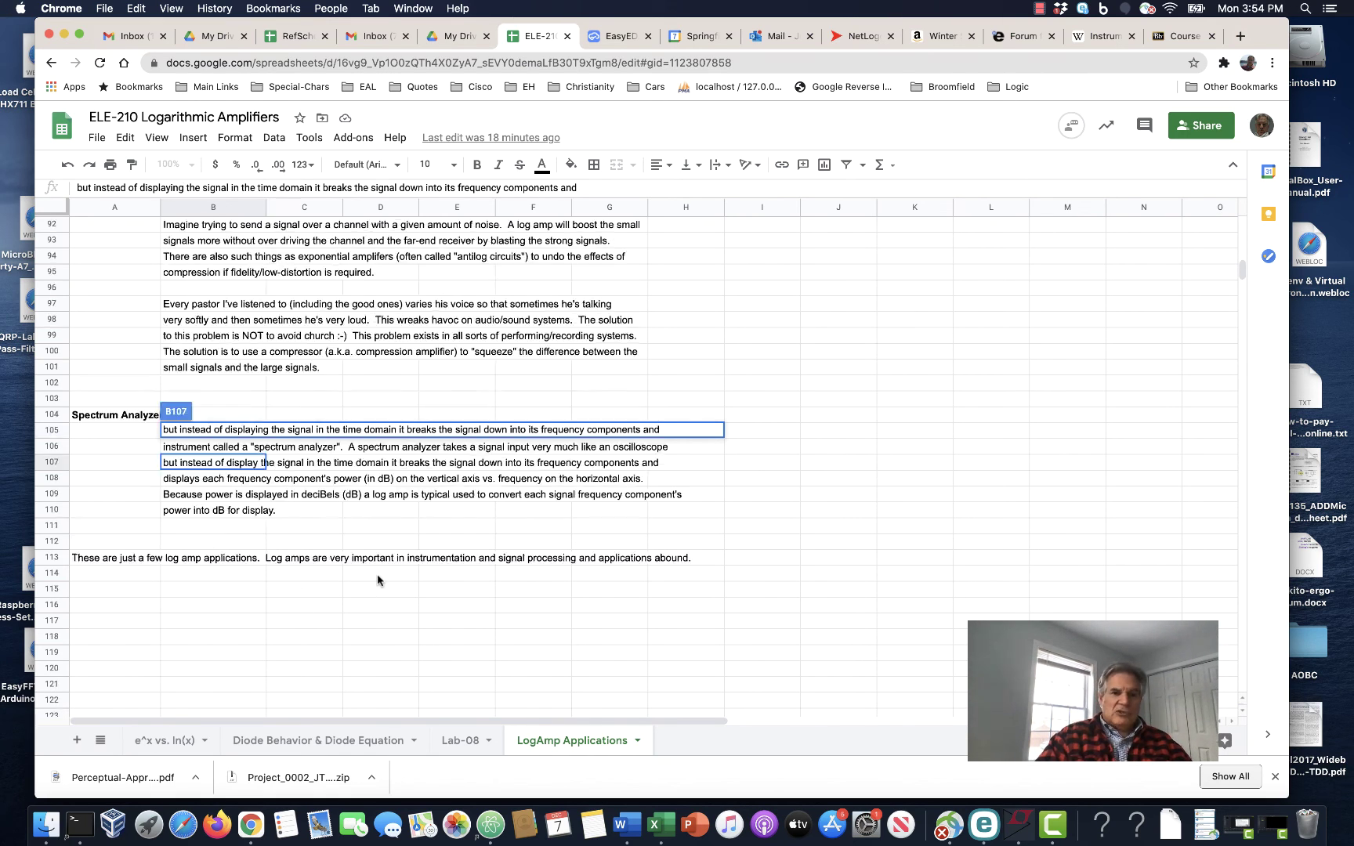
scroll(375, 580, "up", 15)
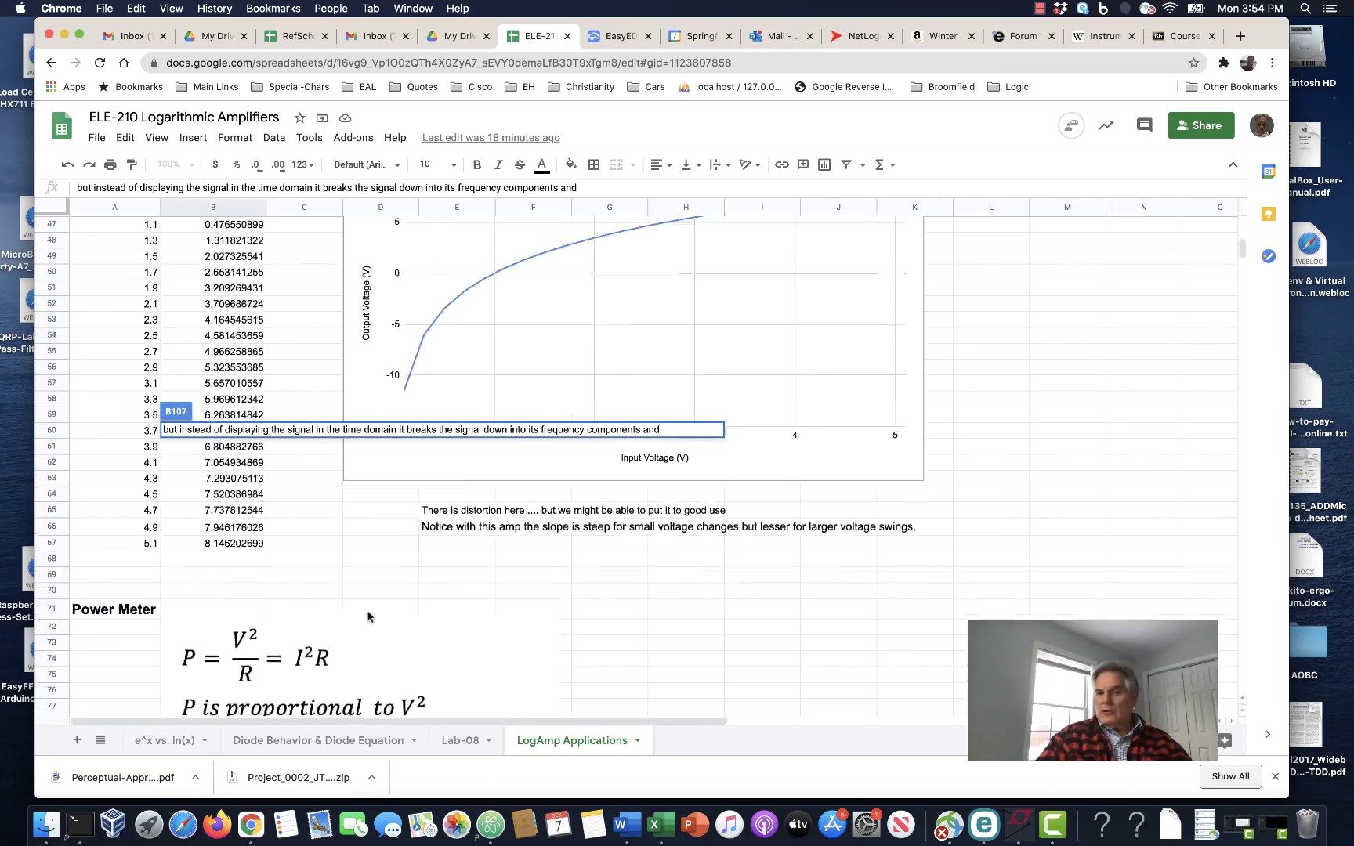
scroll(368, 615, "down", 20)
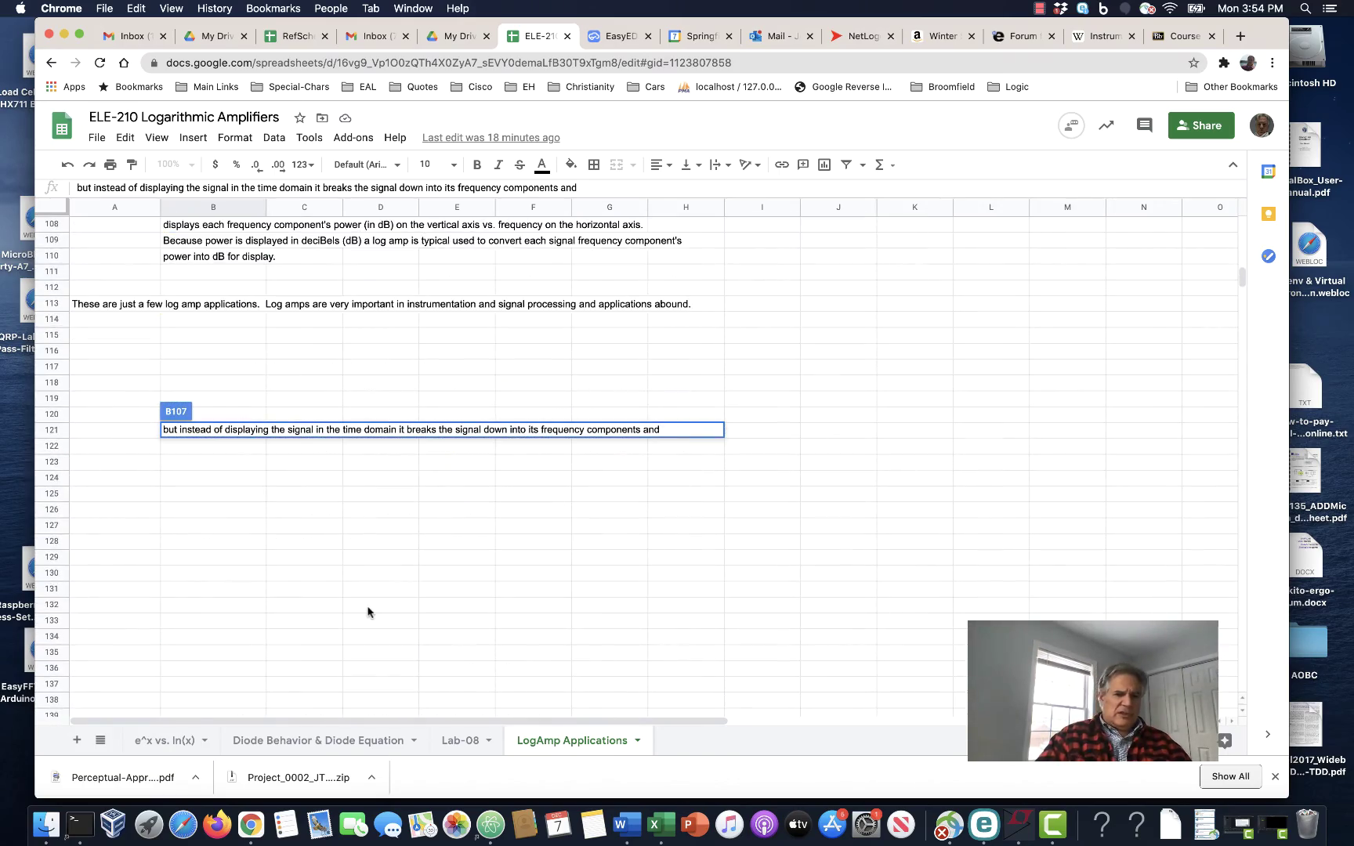
scroll(368, 612, "up", 2)
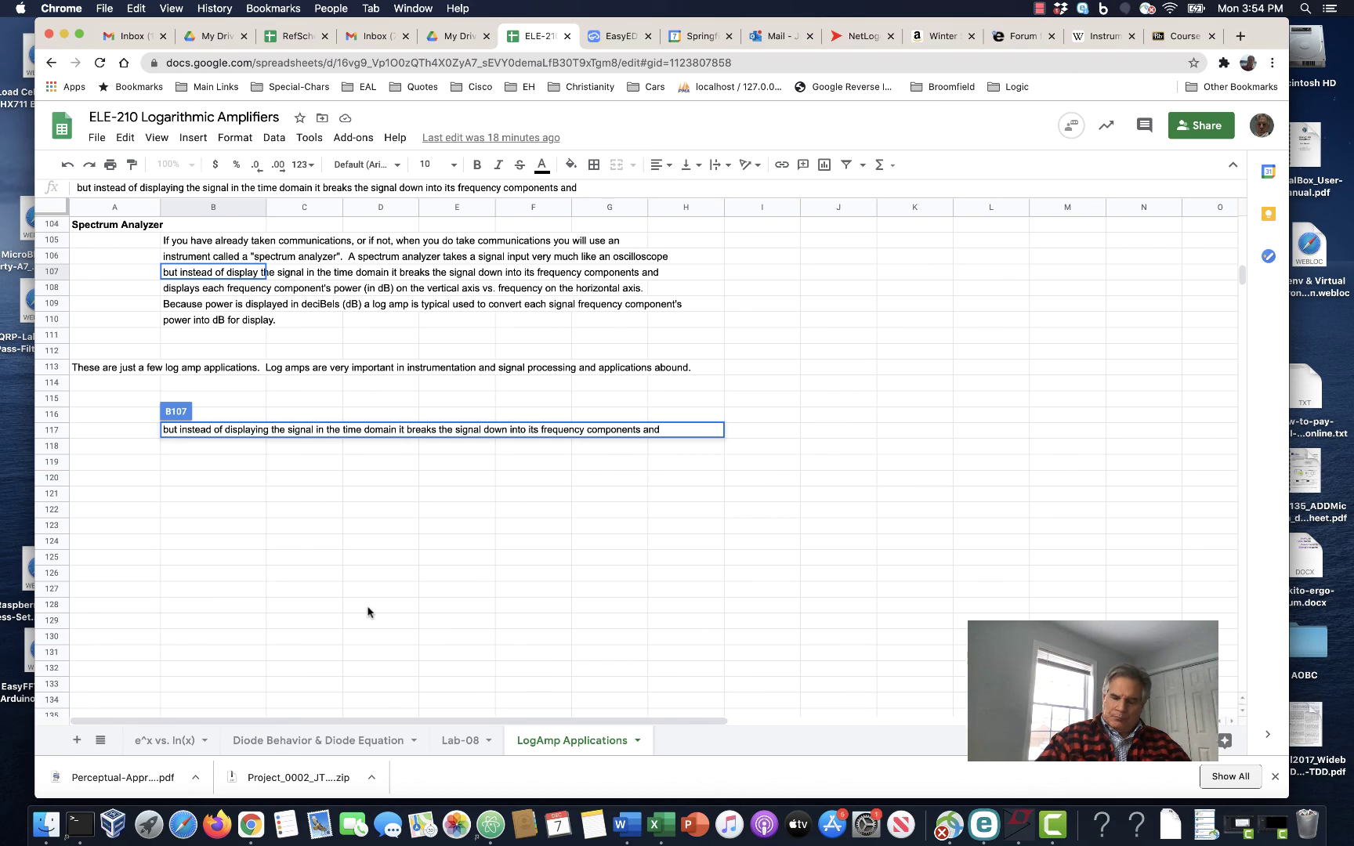
scroll(367, 612, "down", 2)
scroll(367, 612, "up", 4)
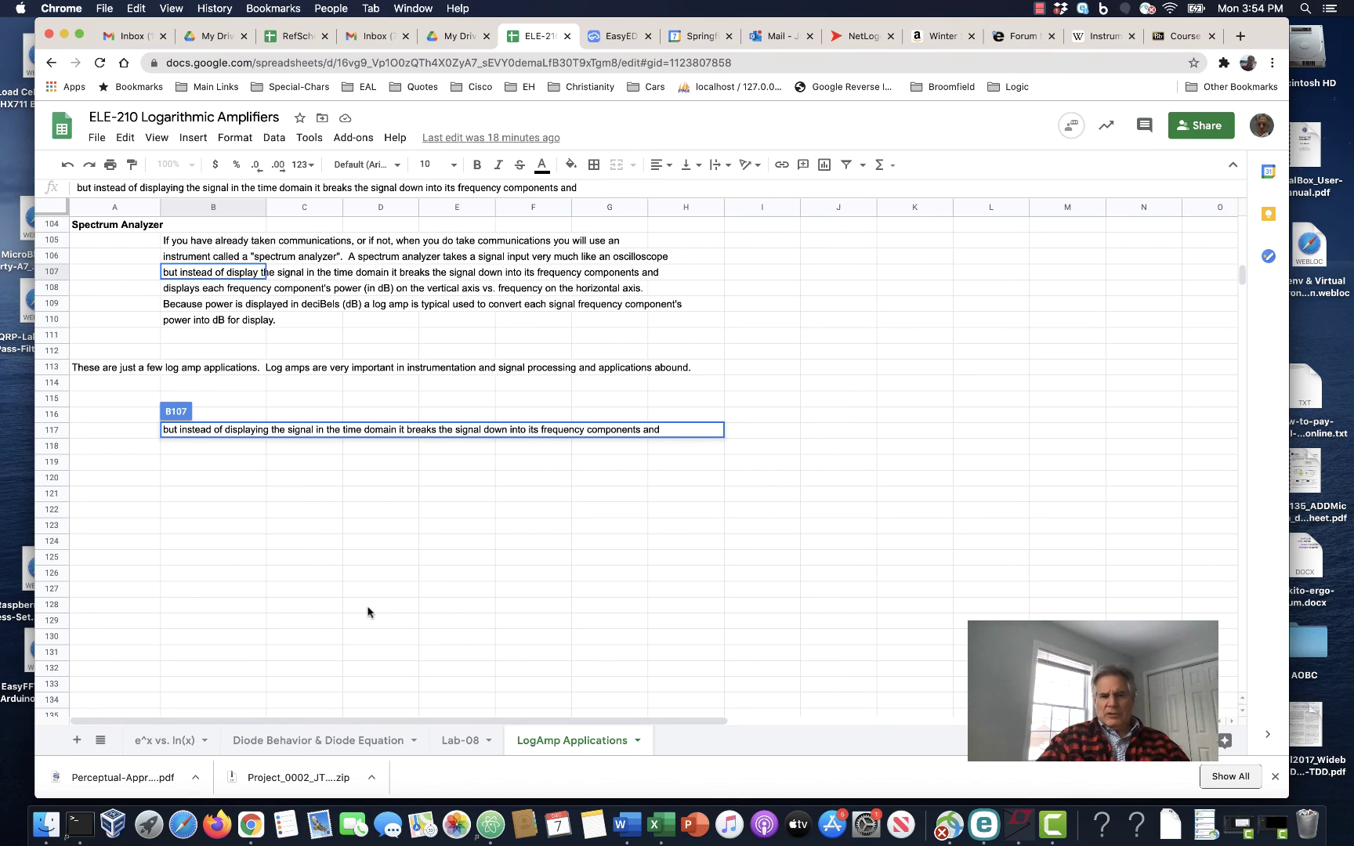
scroll(368, 612, "up", 10)
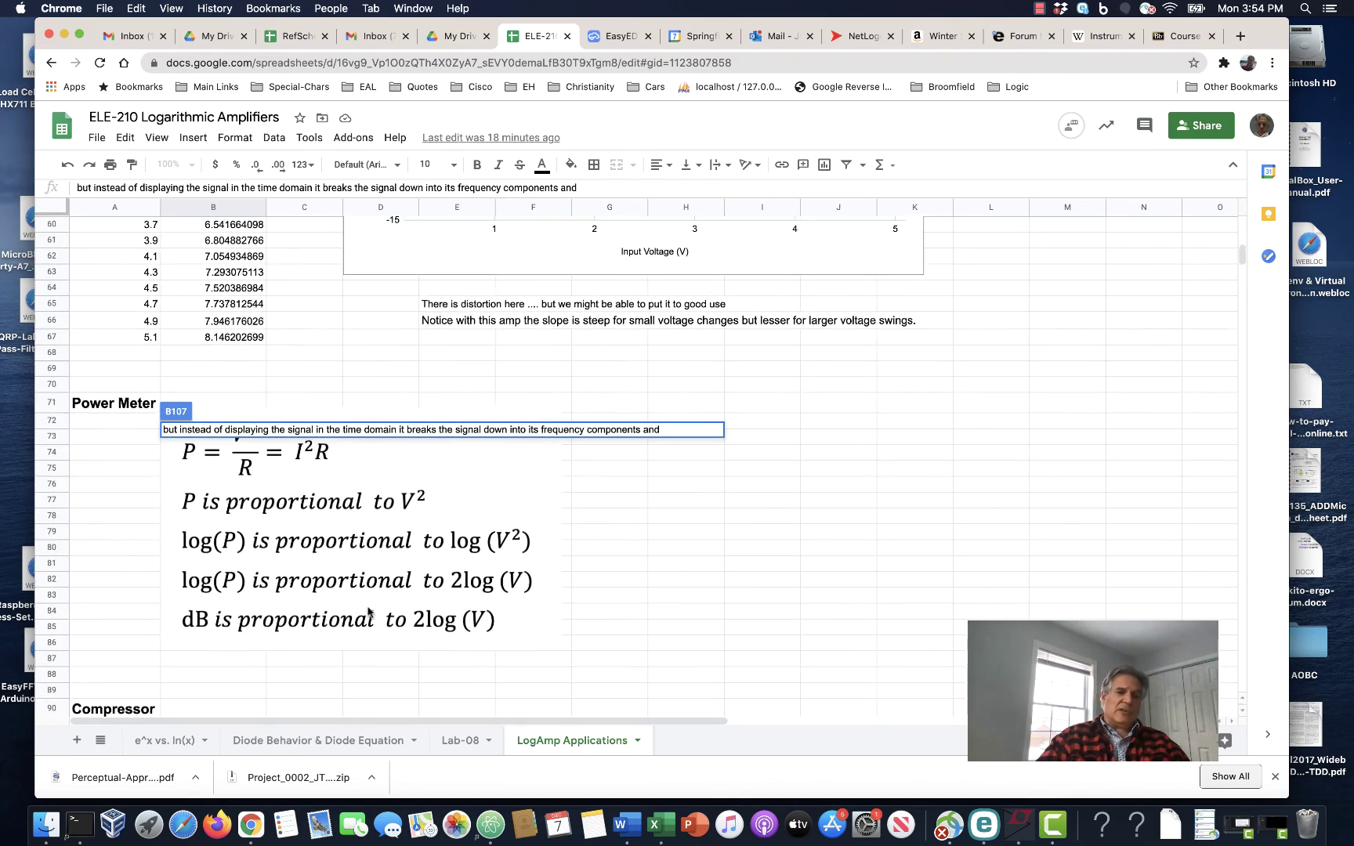
scroll(367, 611, "up", 5)
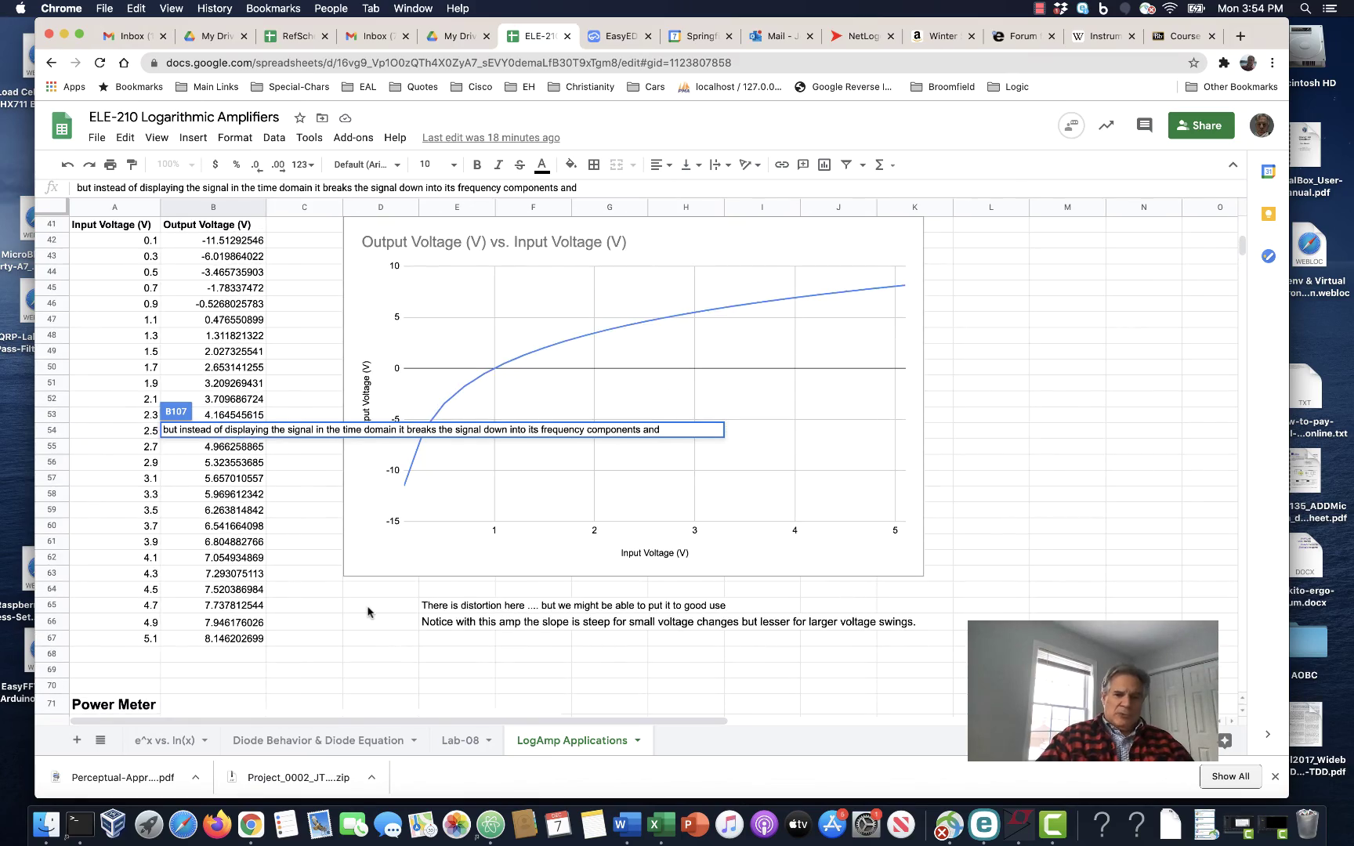
scroll(367, 612, "down", 10)
scroll(367, 612, "down", 5)
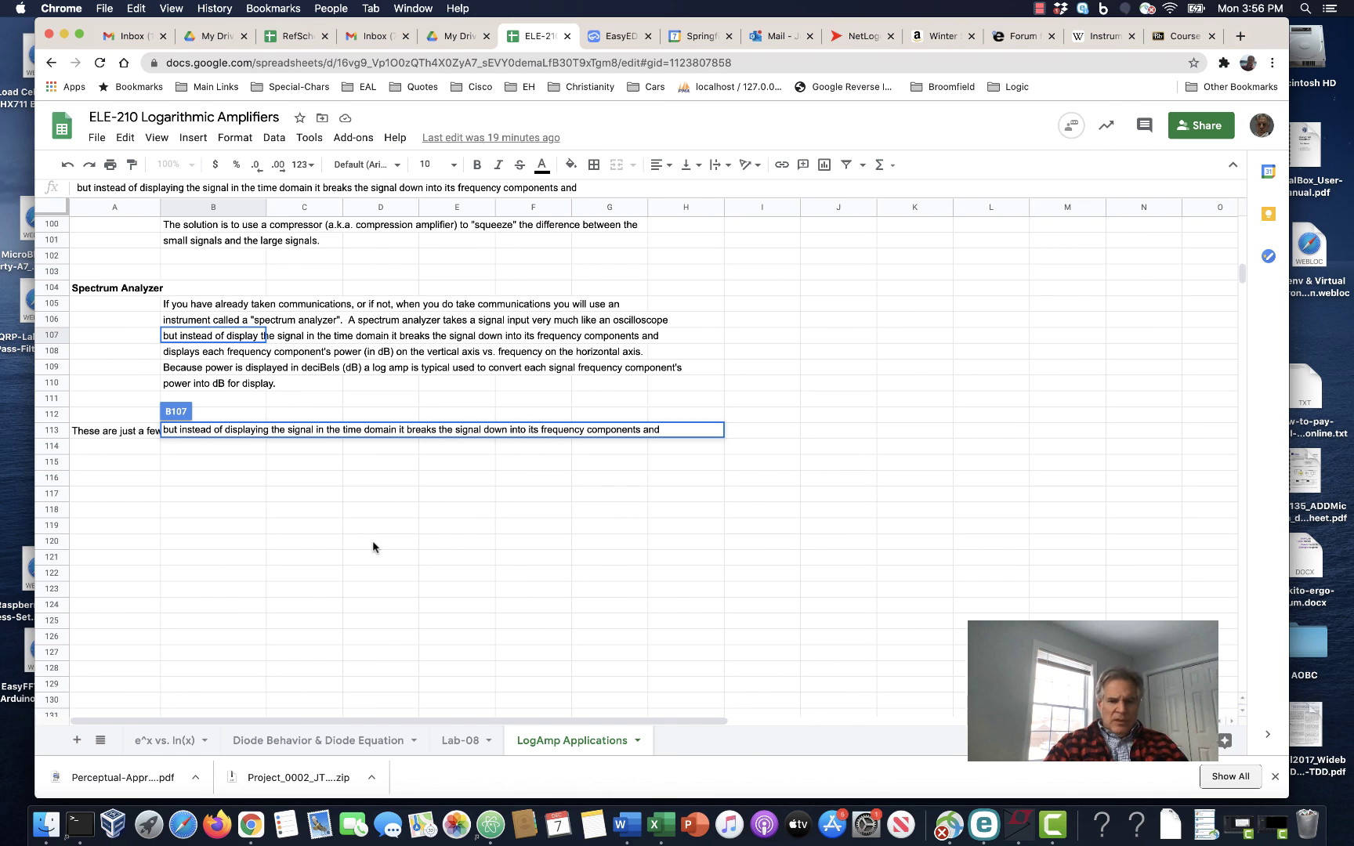
Switch to Lab-08 and review its capture showing Channel B averaging 2.9614 V
left_click(462, 739)
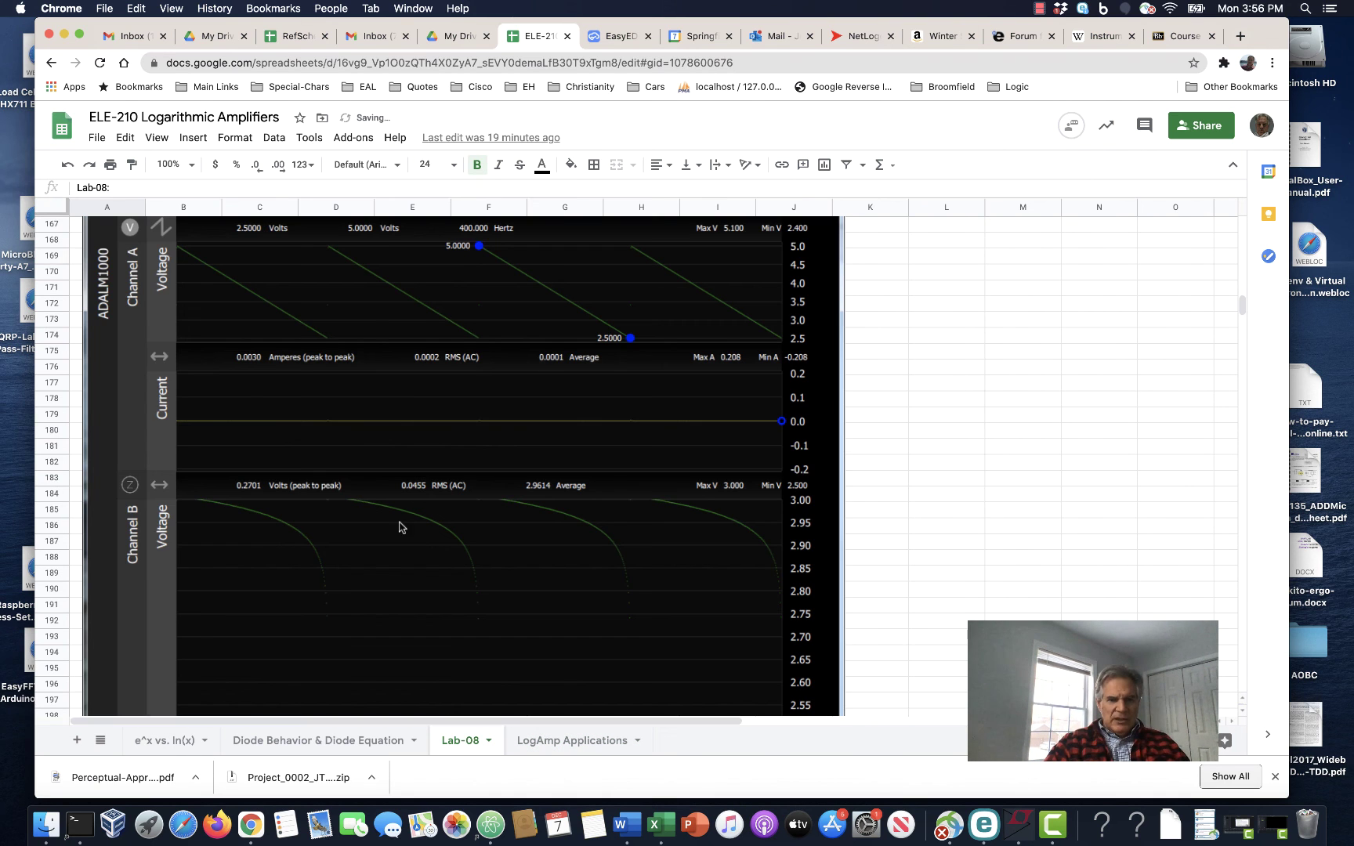
scroll(408, 454, "up", 5)
scroll(407, 453, "up", 10)
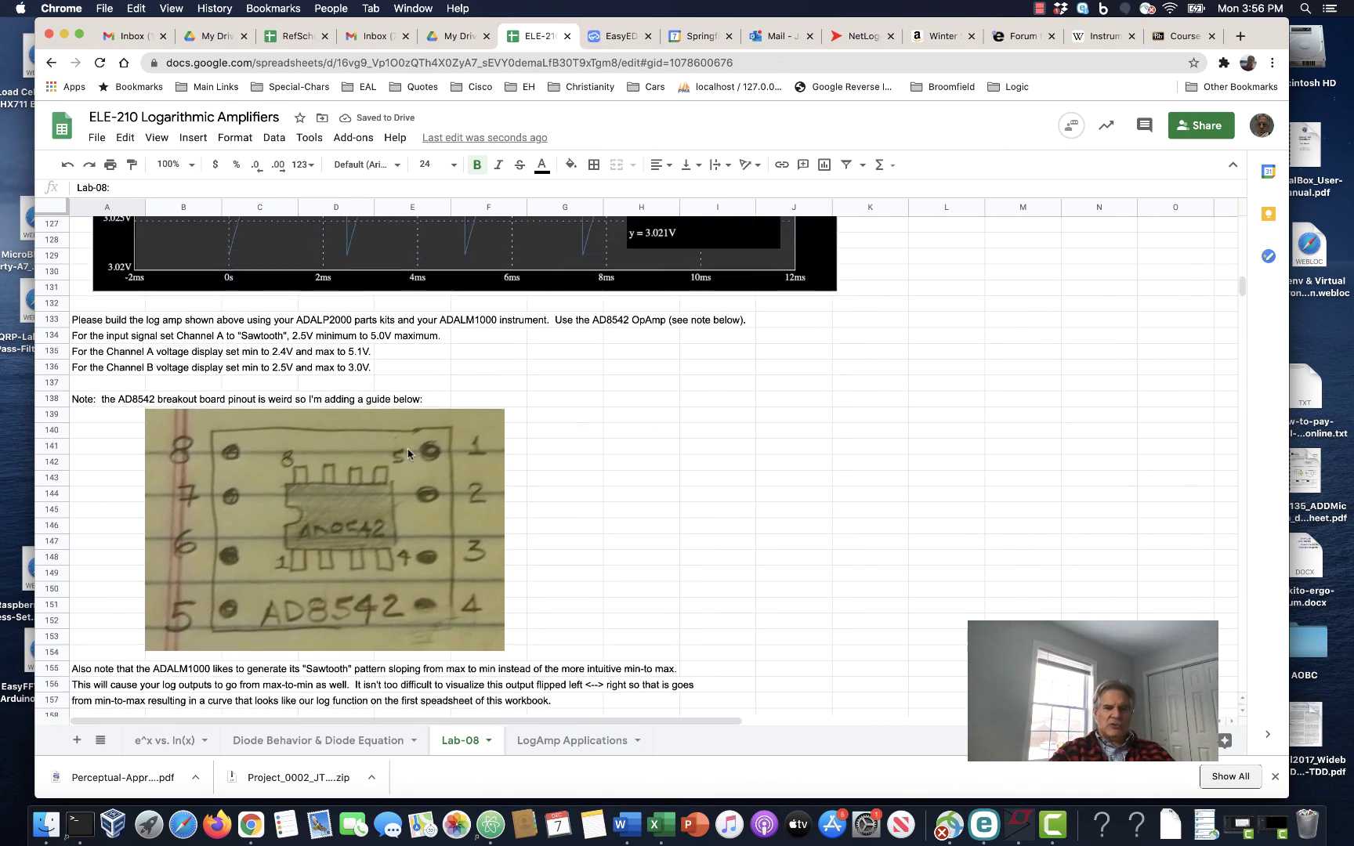
scroll(409, 453, "down", 15)
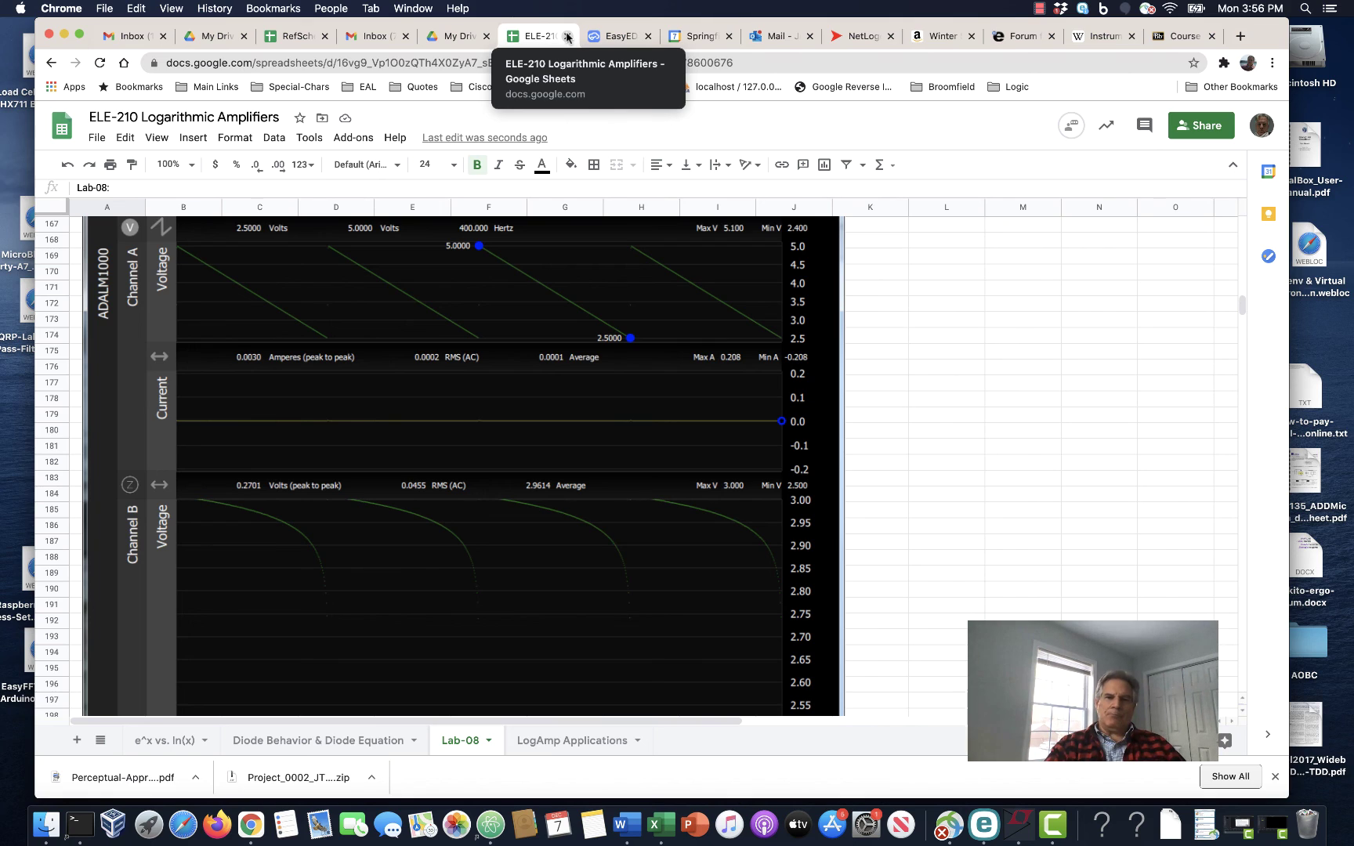
Close the ELE-210 spreadsheet tab and bring Camtasia 2019 to the front
left_click(568, 37)
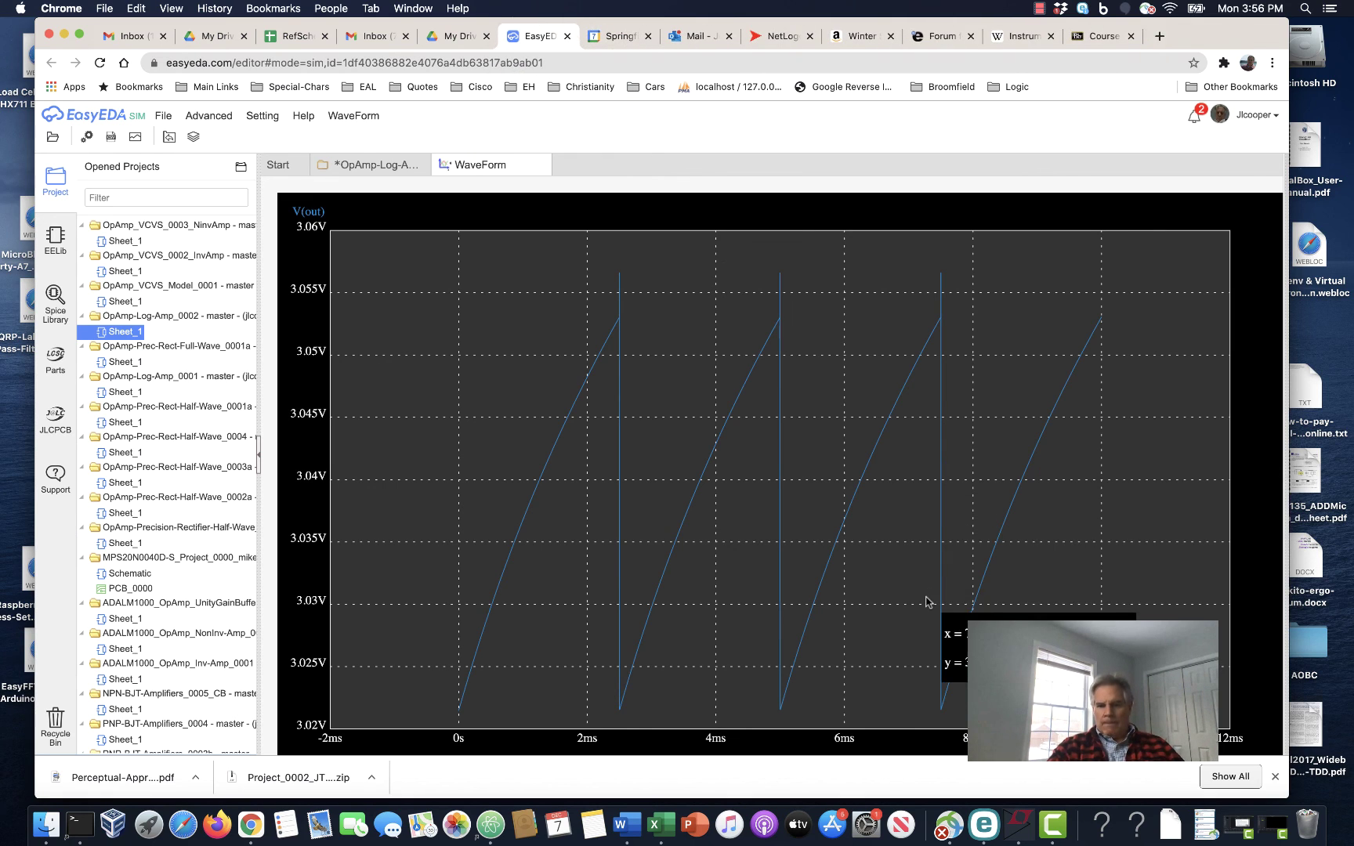
left_click(1053, 826)
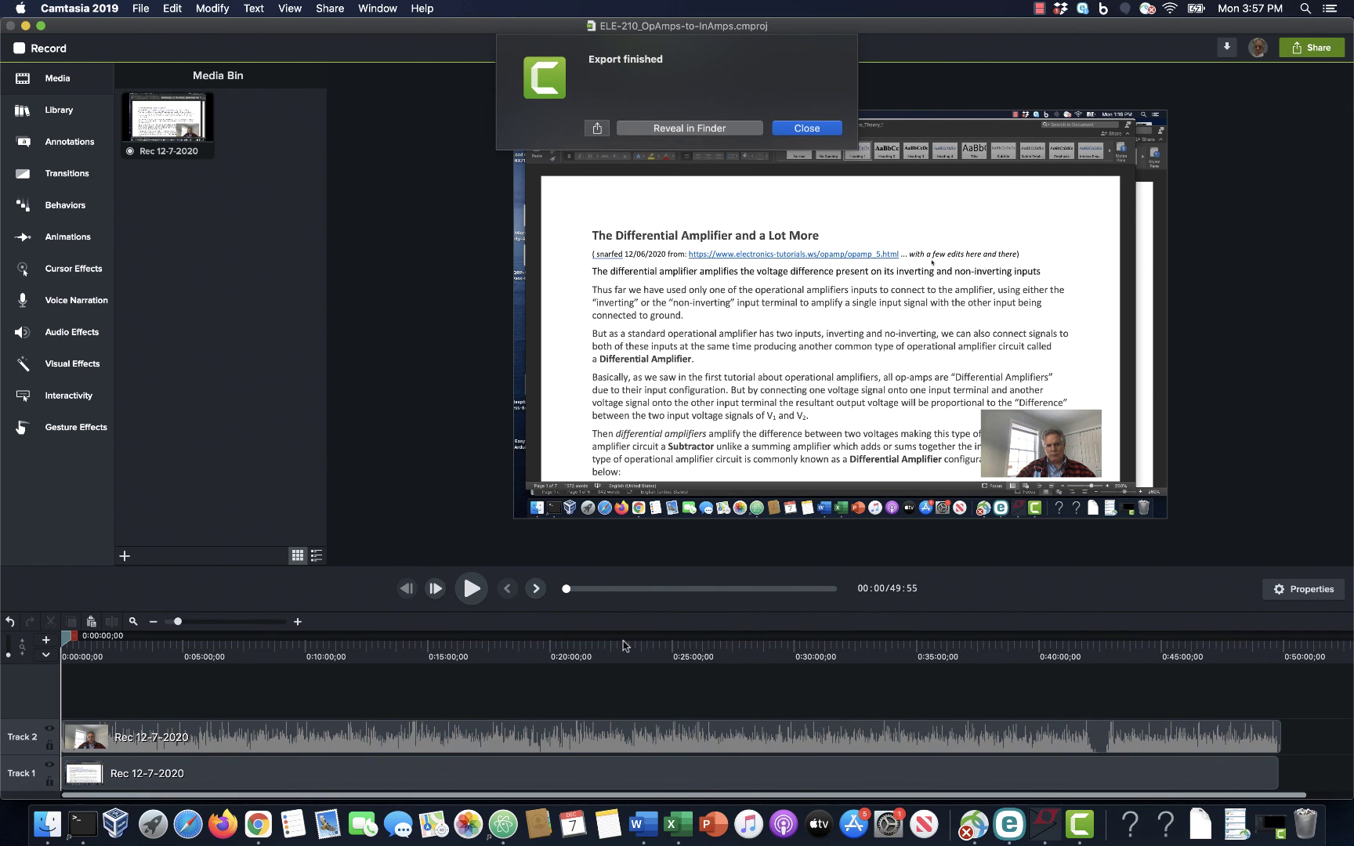
Switch Camtasia to the ELE-210_Logarithmic-Amplifiers project via the Dock icon's menu
right_click(1092, 835)
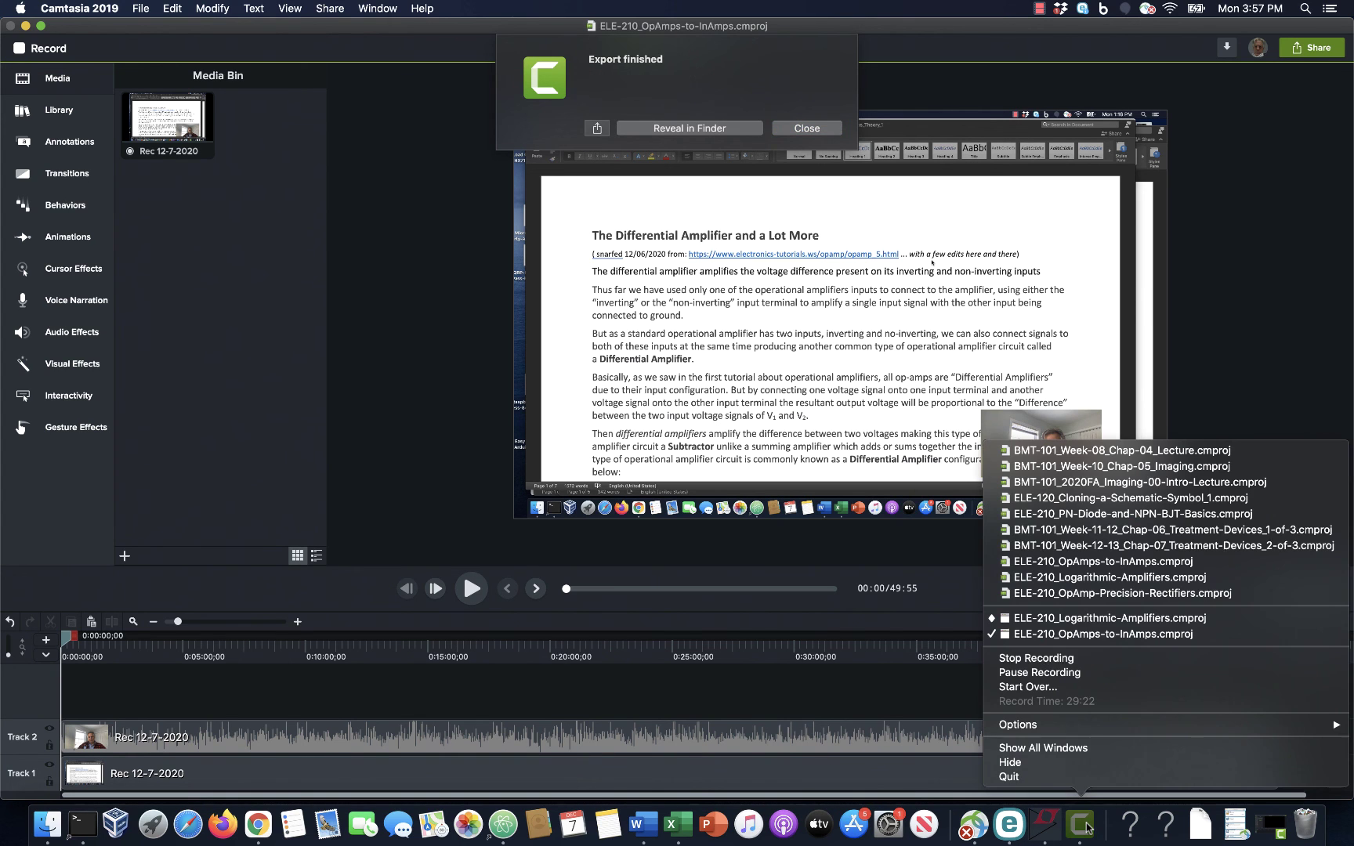
left_click(1080, 619)
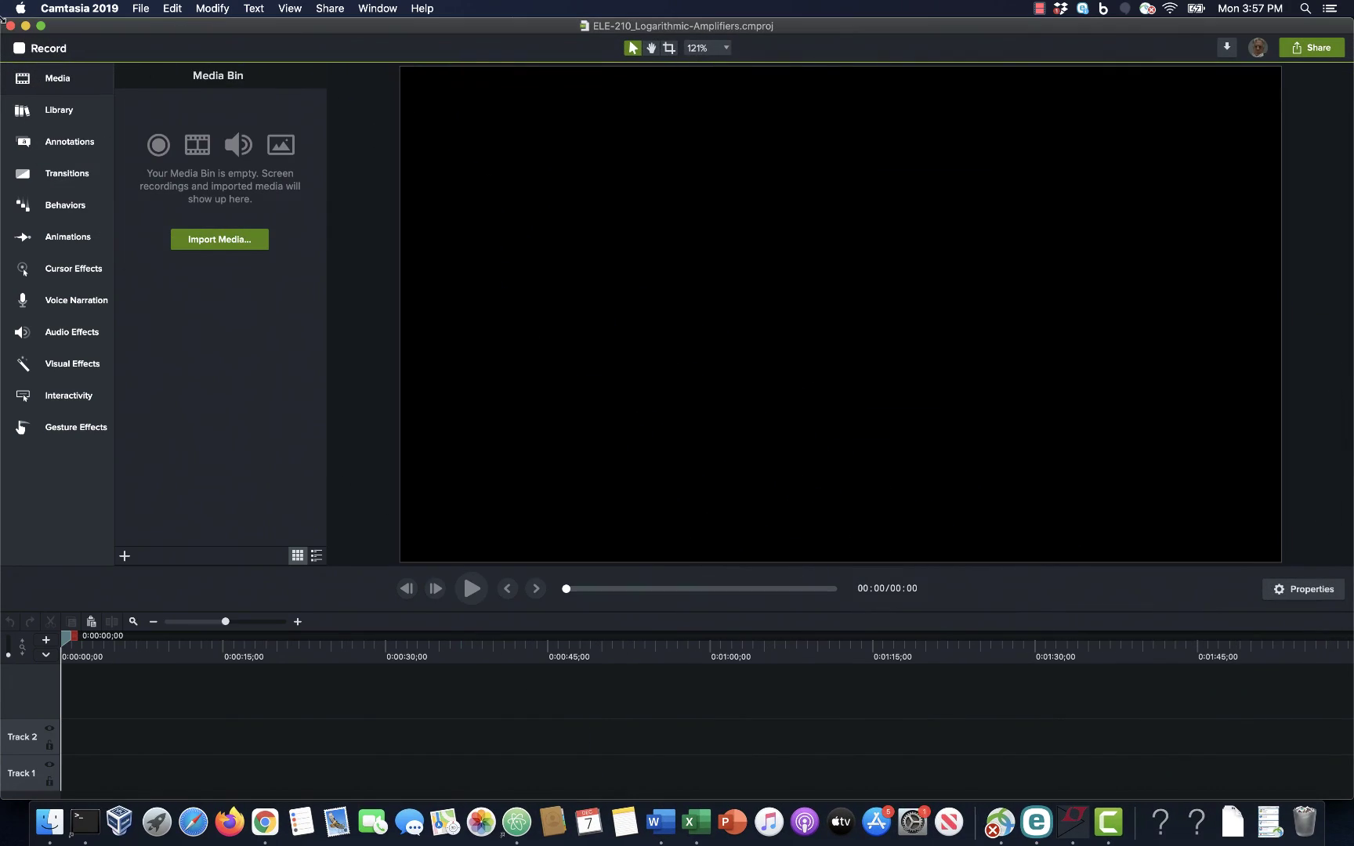